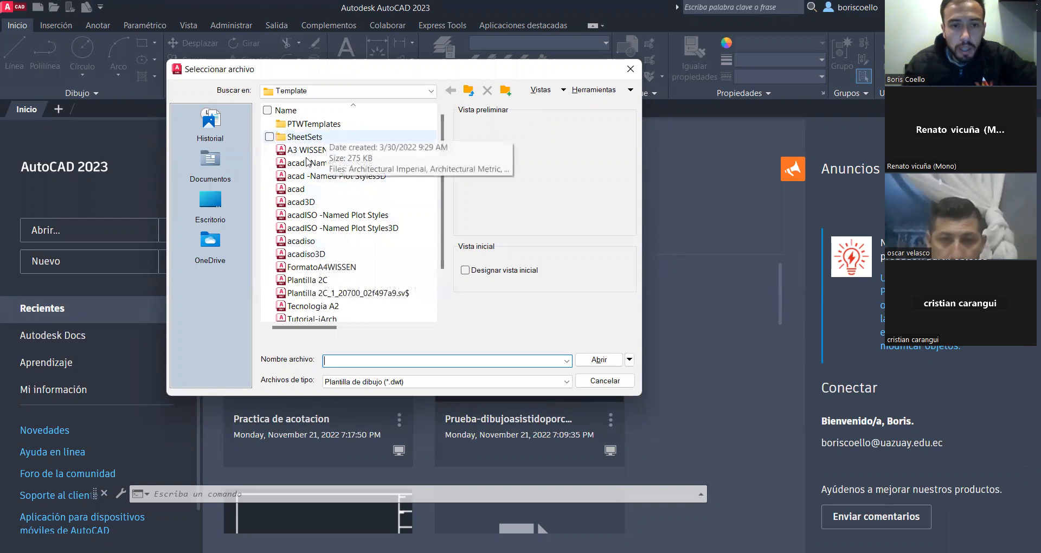
Step: Create a new drawing from the A3 WISSEN template and fit the title-block sheet in the view
{"action": "left_click", "coordinate": [309, 150]}
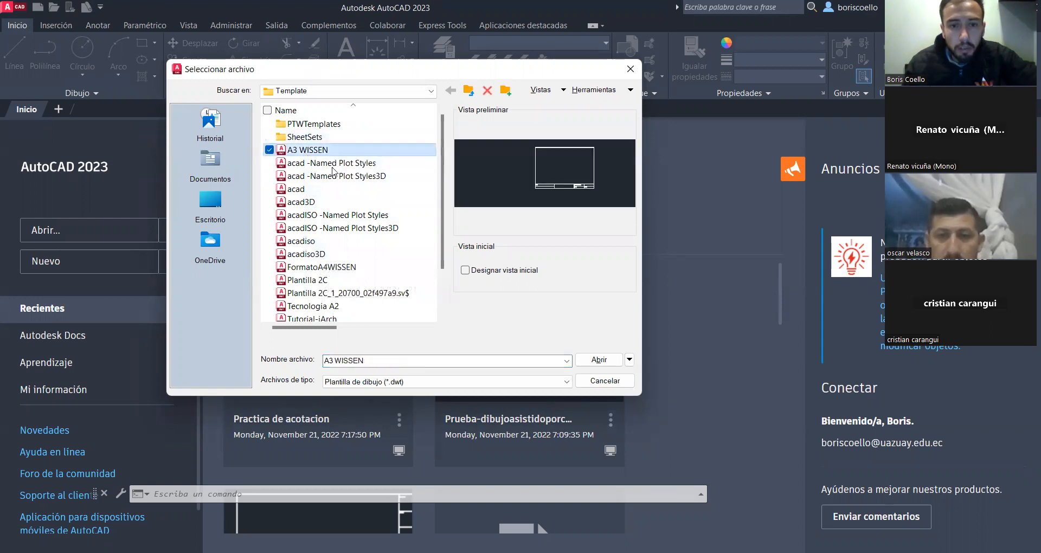
{"action": "left_click", "coordinate": [596, 363]}
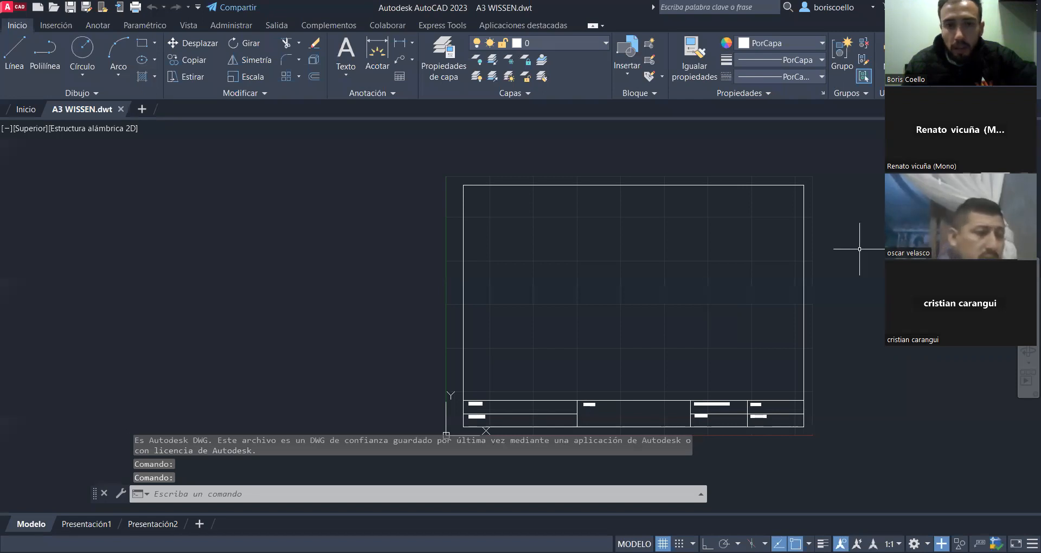
{"action": "middle_click_drag", "start_coordinate": [832, 154], "coordinate": [784, 149]}
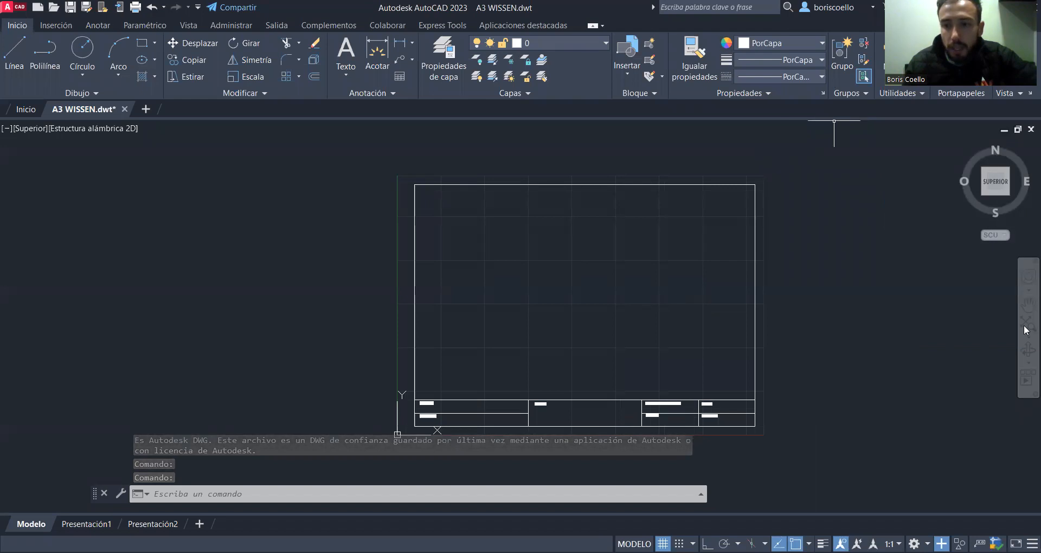
{"action": "left_click", "coordinate": [1025, 327]}
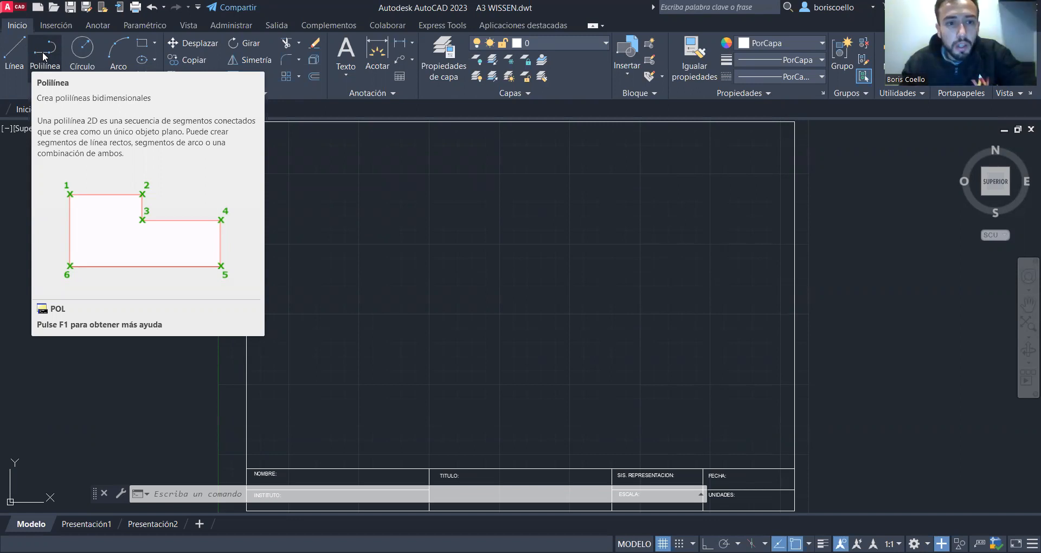
{"action": "key", "text": "alt+Tab"}
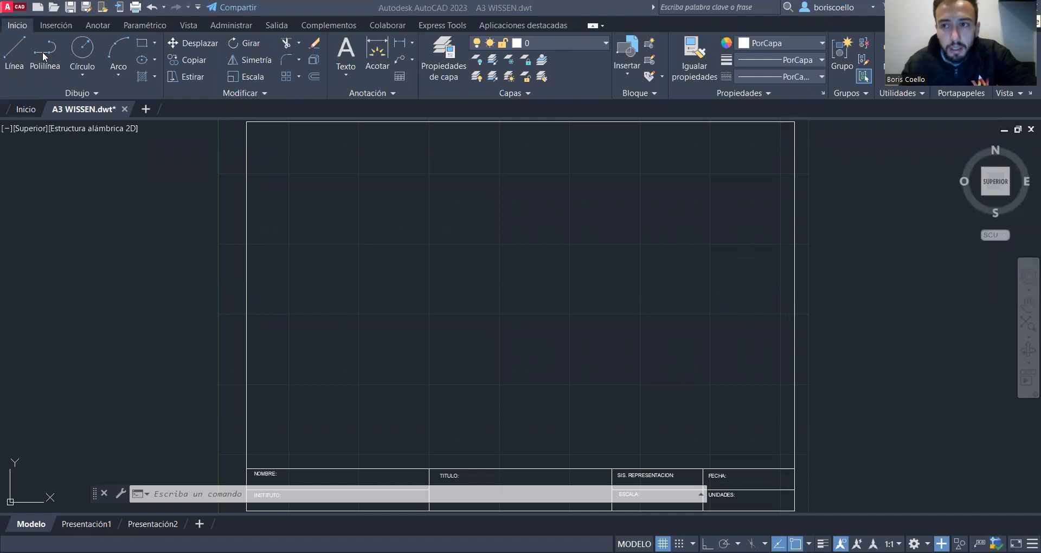
{"action": "left_click", "coordinate": [482, 10]}
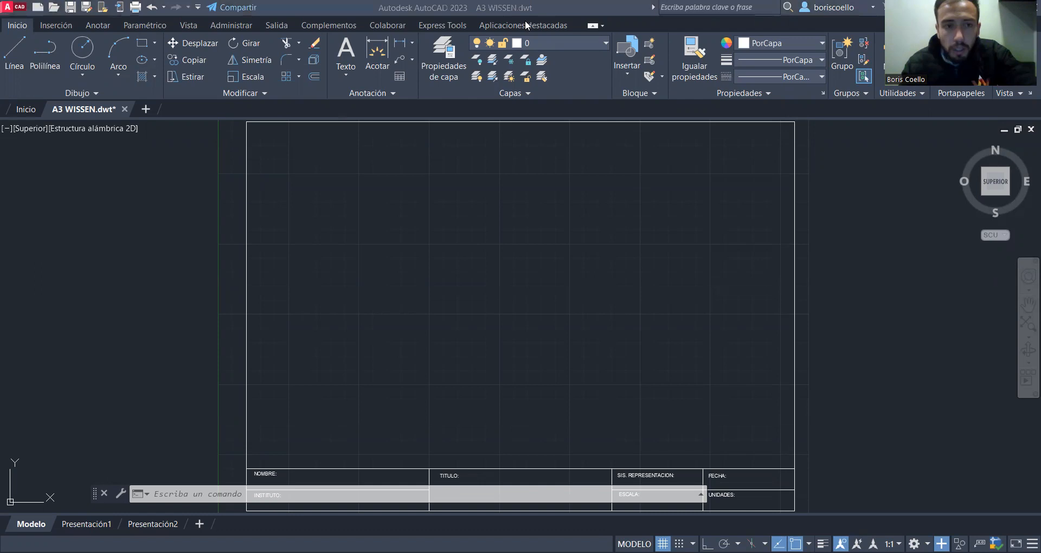
{"action": "left_click", "coordinate": [115, 212]}
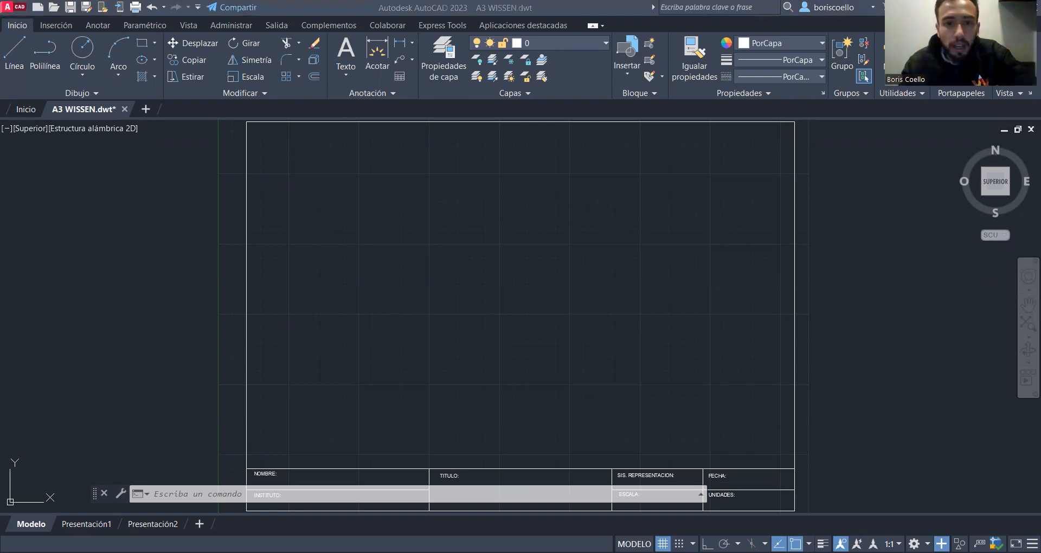
{"action": "left_click", "coordinate": [86, 364]}
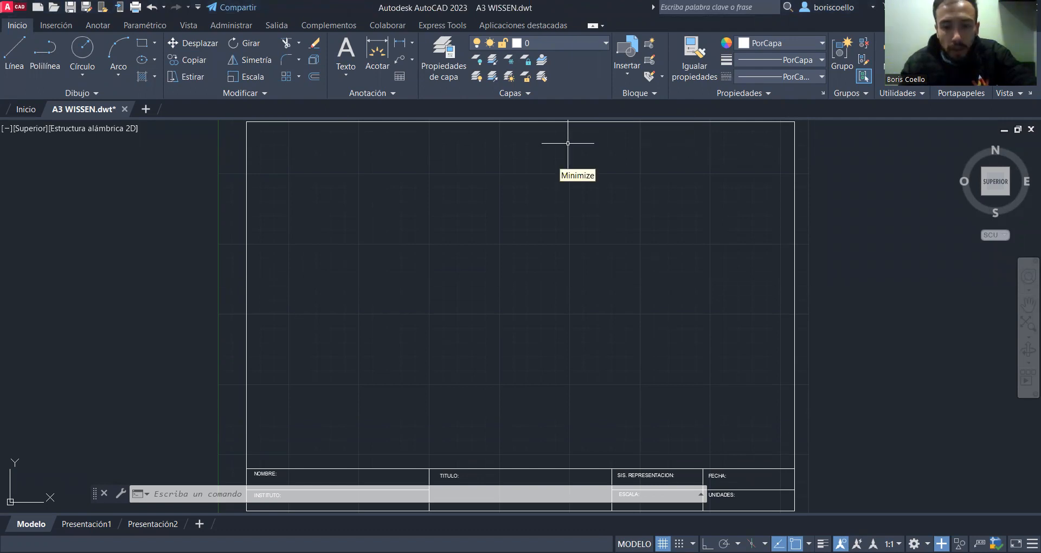
{"action": "left_click", "coordinate": [872, 404]}
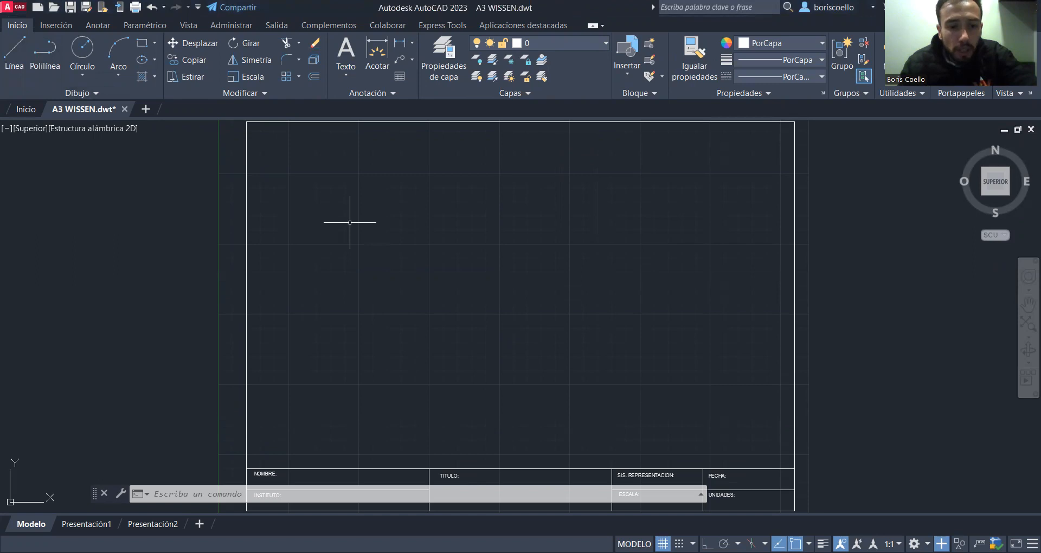
Step: Start a line at coordinates 75,75 inside the sheet frame and draw its first segment 75 units long at 45°
{"action": "left_click", "coordinate": [14, 54]}
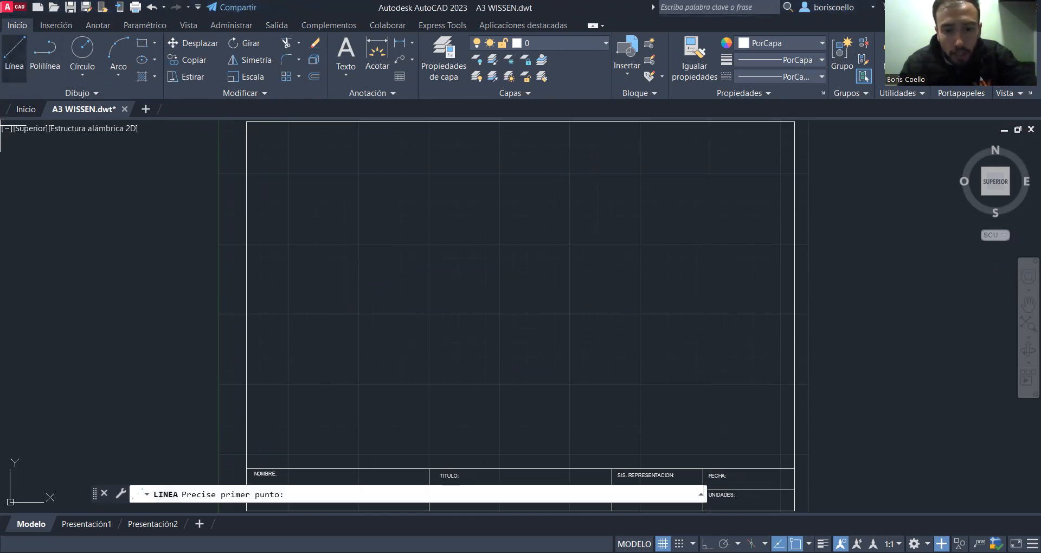
{"action": "middle_click_drag", "start_coordinate": [449, 391], "coordinate": [459, 363]}
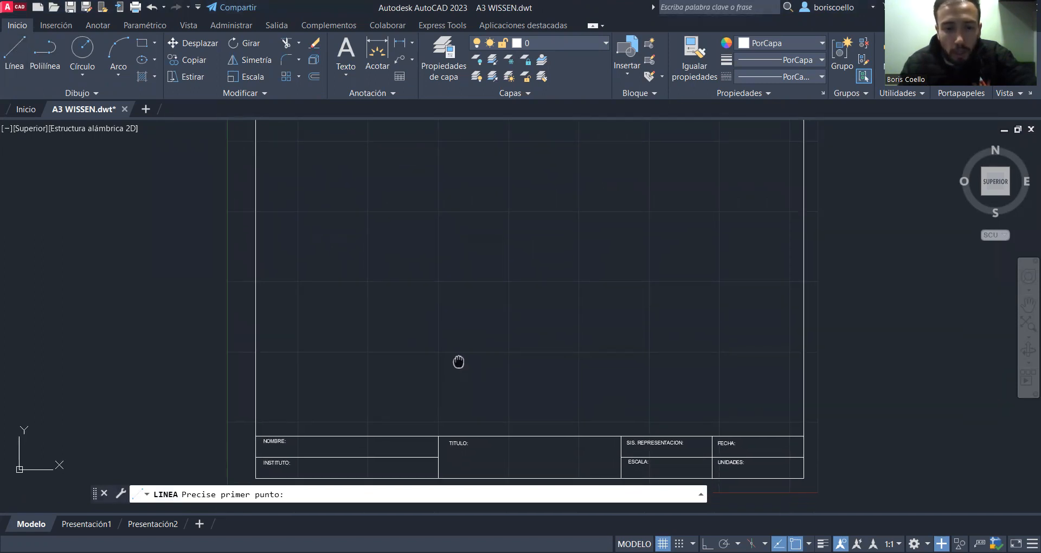
{"action": "middle_click_drag", "start_coordinate": [459, 362], "coordinate": [515, 278]}
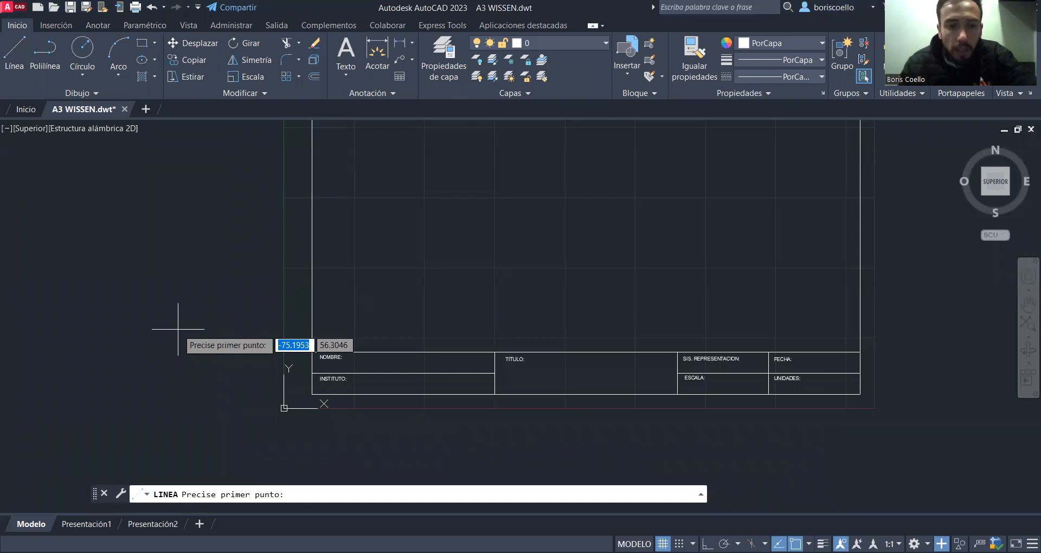
{"action": "mouse_move", "coordinate": [156, 259]}
{"action": "middle_mouse_down"}
{"action": "mouse_move", "coordinate": [46, 284]}
{"action": "mouse_move", "coordinate": [132, 347]}
{"action": "mouse_move", "coordinate": [100, 367]}
{"action": "mouse_move", "coordinate": [93, 361]}
{"action": "middle_mouse_up"}
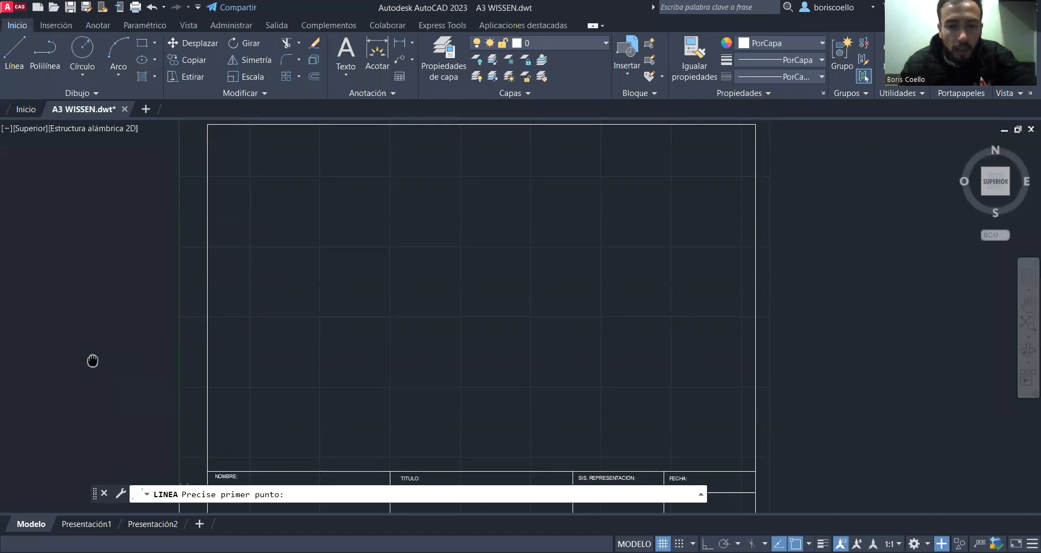
{"action": "middle_click_drag", "start_coordinate": [92, 361], "coordinate": [162, 377]}
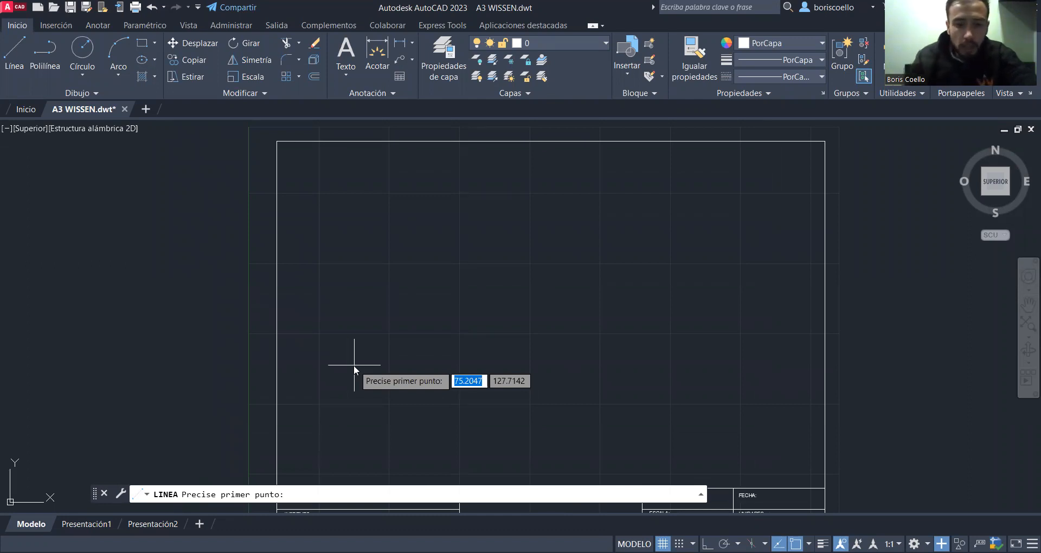
{"action": "type", "text": "75"}
{"action": "key", "text": "Tab"}
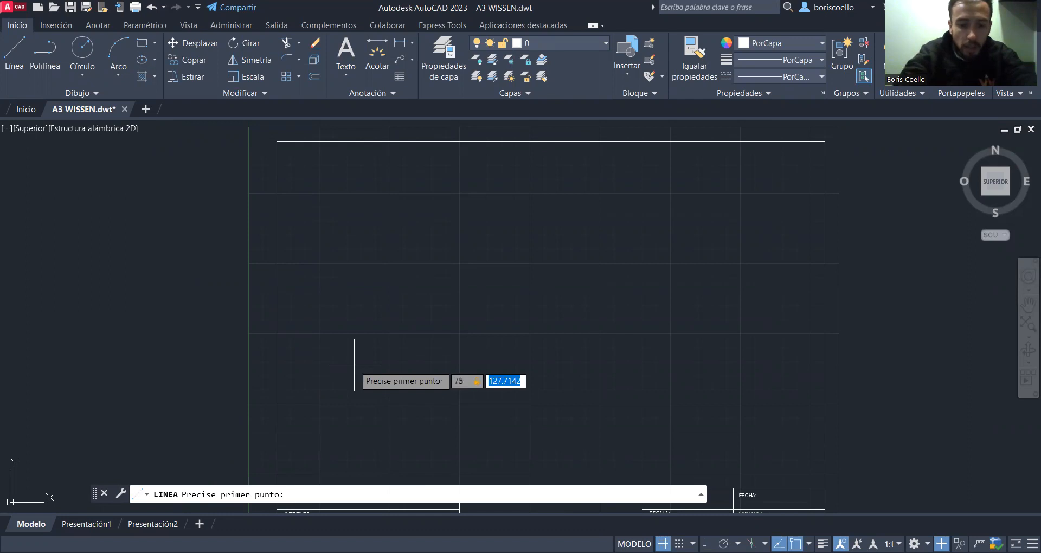
{"action": "type", "text": "75"}
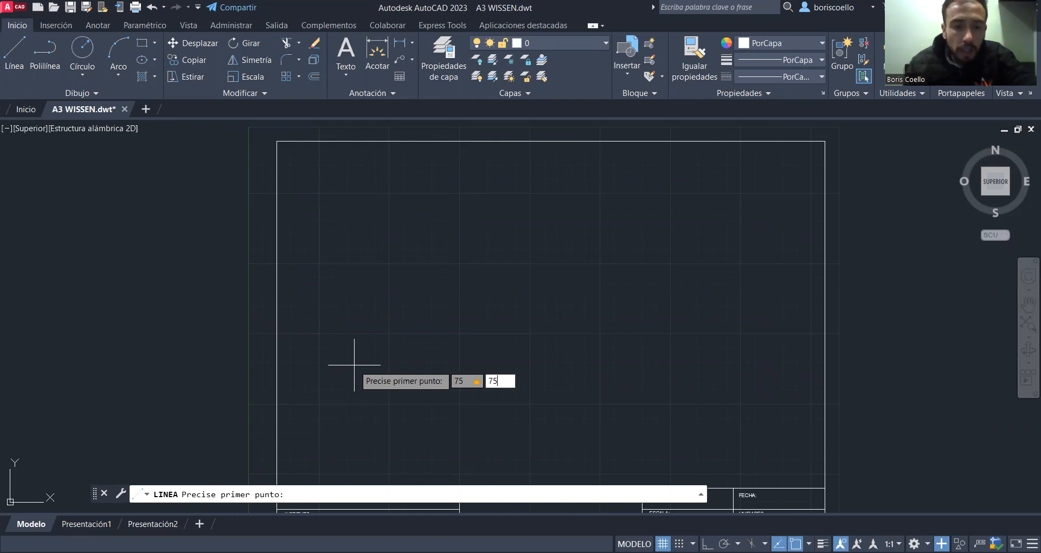
{"action": "key", "text": "Return"}
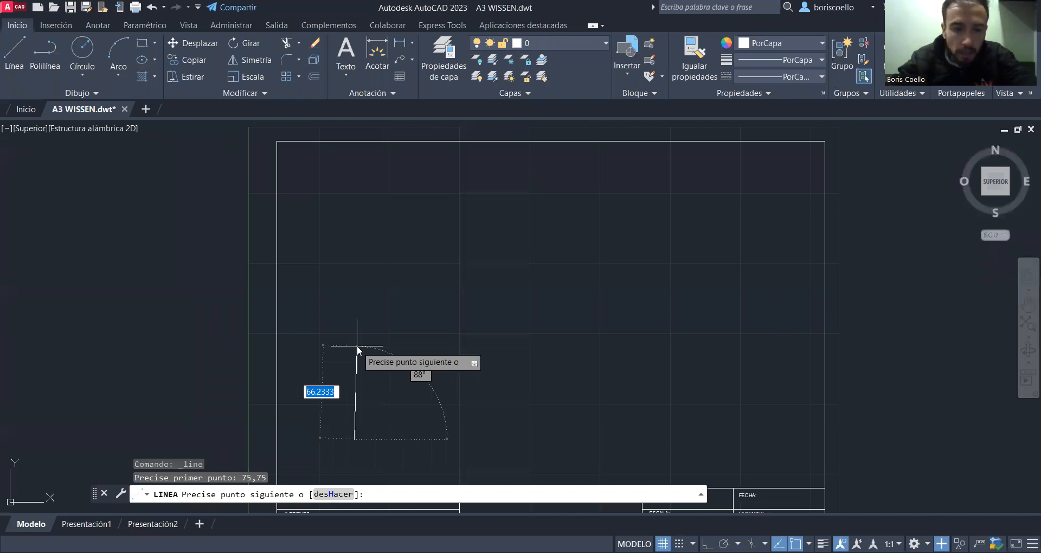
{"action": "type", "text": "75"}
{"action": "key", "text": "Tab"}
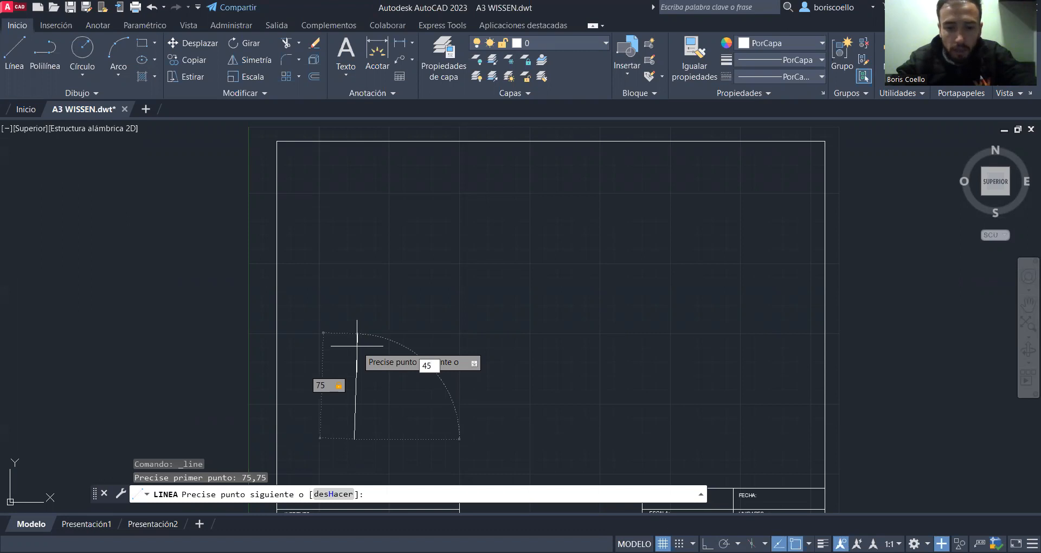
{"action": "key", "text": "Return"}
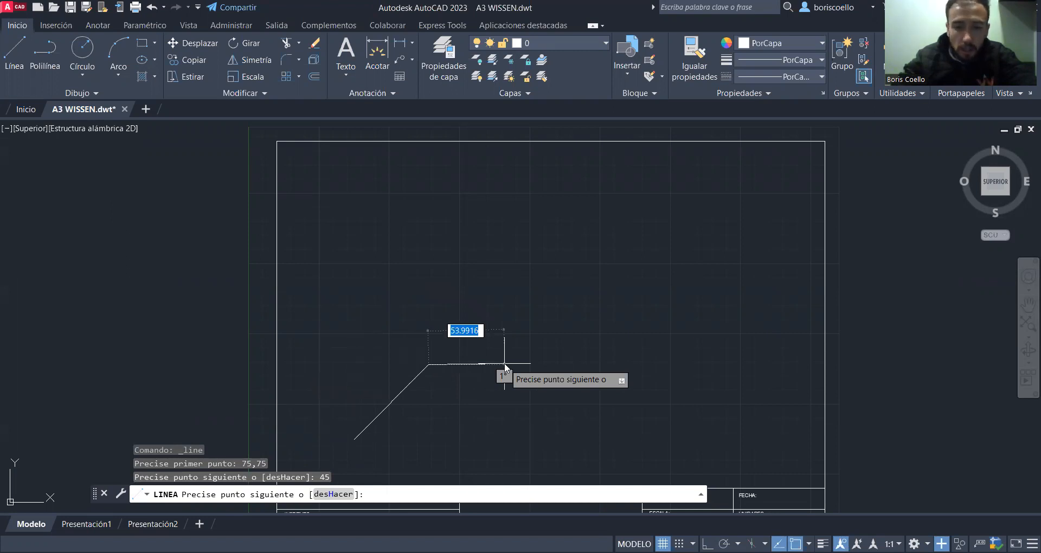
Step: Continue the line with a horizontal segment using the relative coordinates 75,0
{"action": "type", "text": "75"}
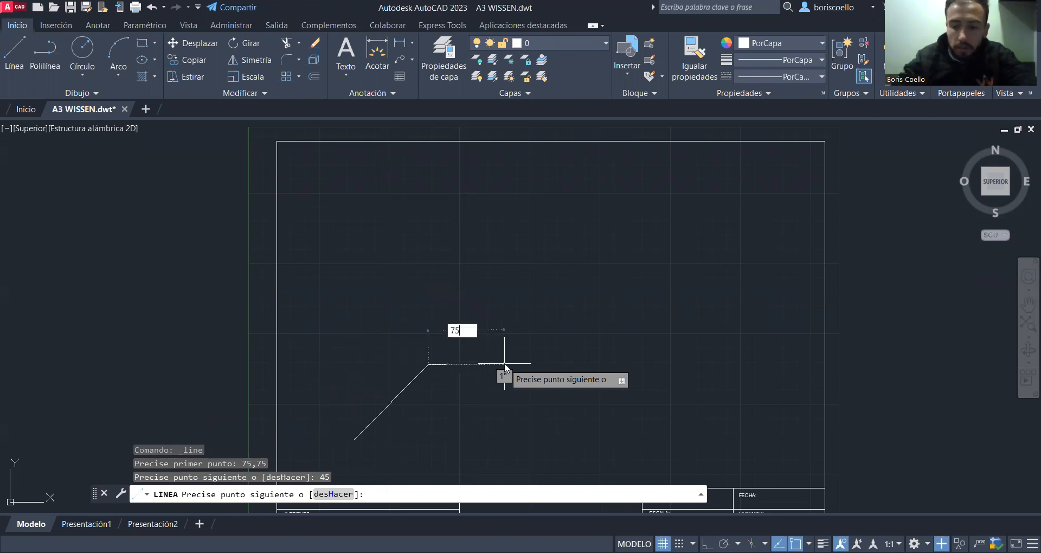
{"action": "type", "text": "0"}
{"action": "key", "text": "BackSpace"}
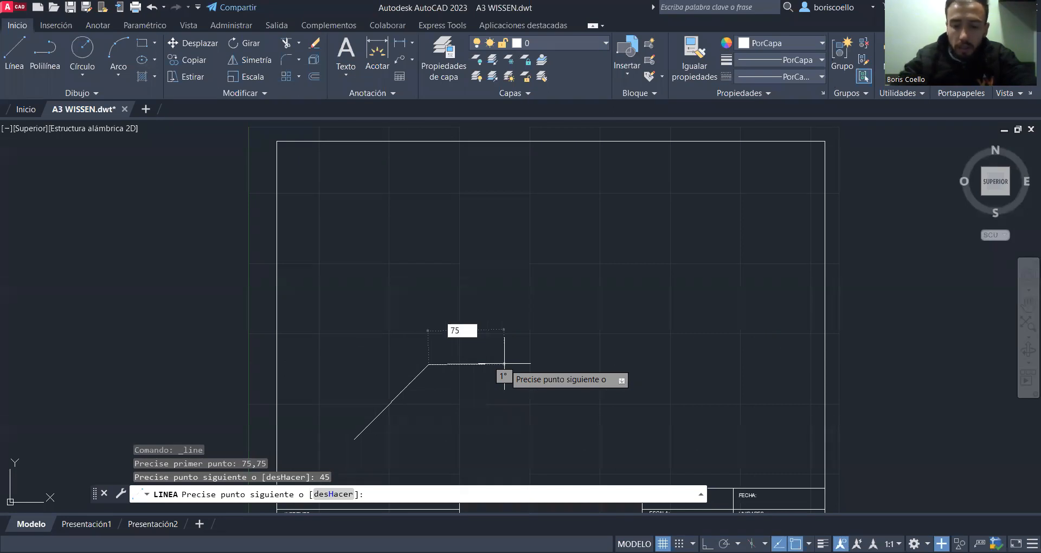
{"action": "key", "text": "Tab"}
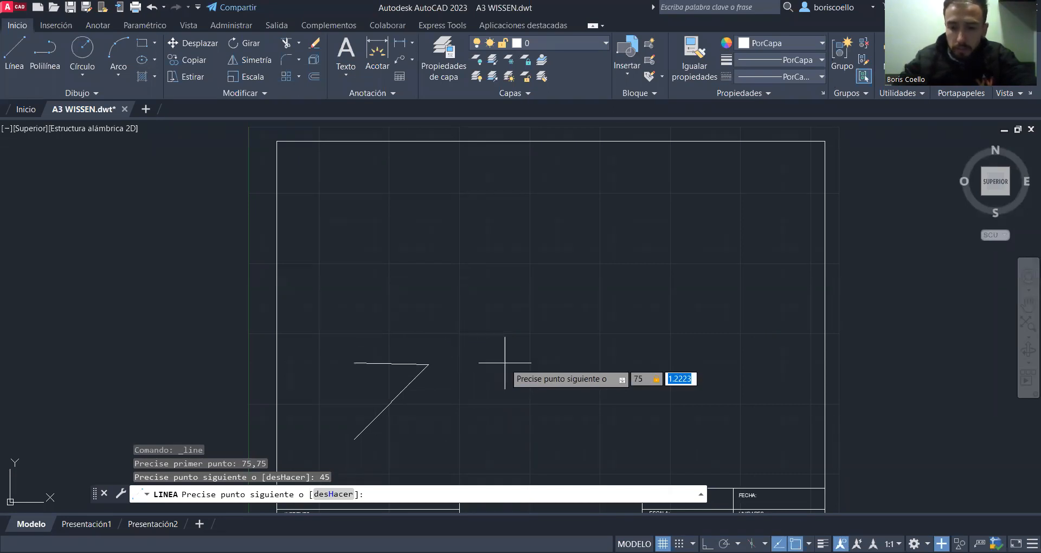
{"action": "type", "text": "0"}
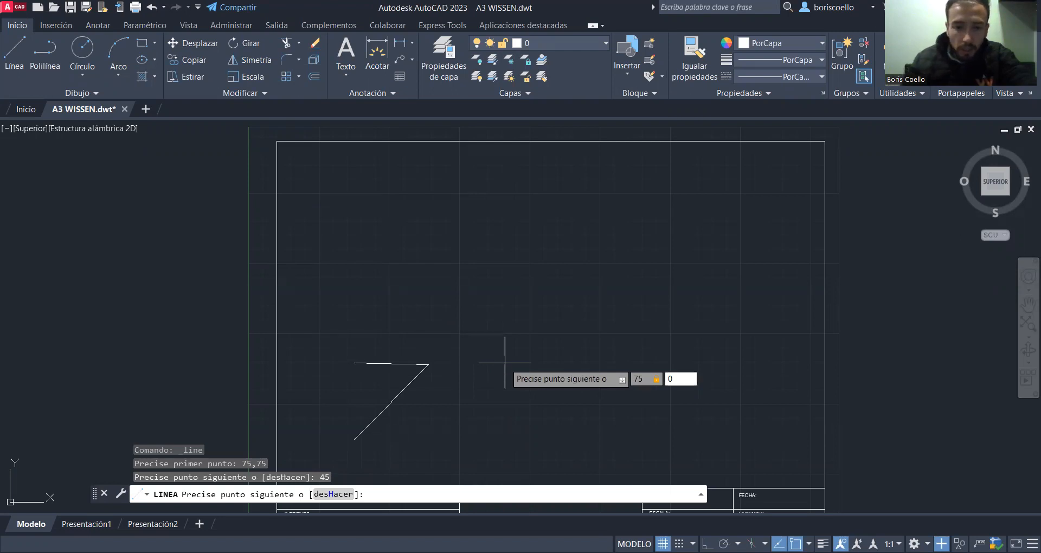
{"action": "key", "text": "Return"}
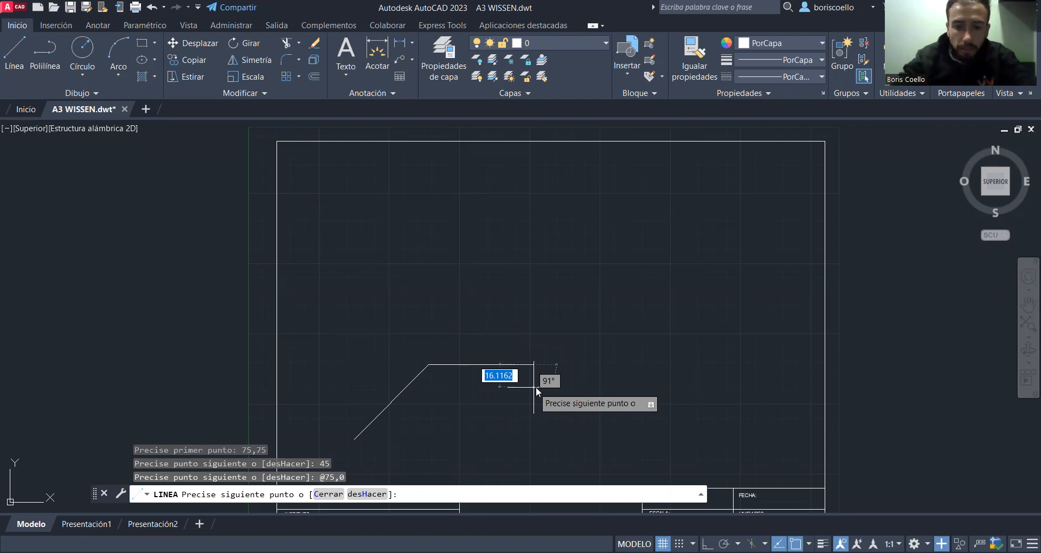
Step: Add a vertical segment 75 units long going down at 90° and close the outline back to its starting point
{"action": "type", "text": "75"}
{"action": "key", "text": "Tab"}
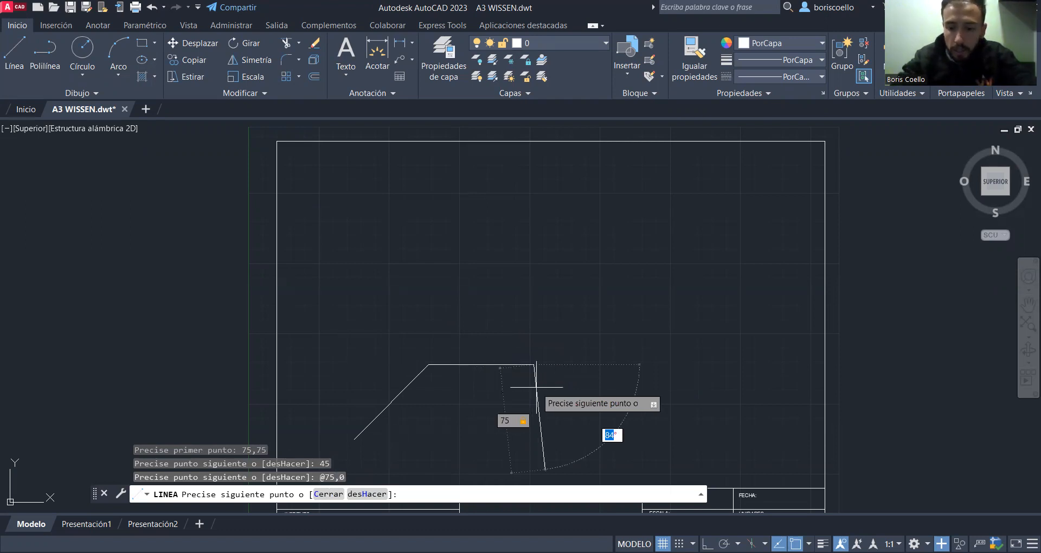
{"action": "type", "text": "90"}
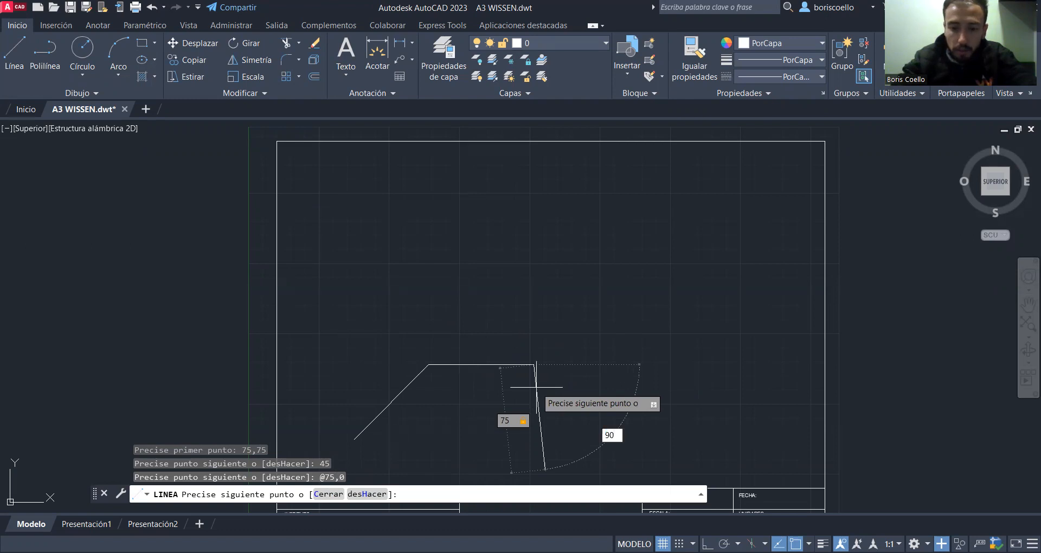
{"action": "key", "text": "Return"}
{"action": "middle_click_drag", "start_coordinate": [537, 388], "coordinate": [531, 314]}
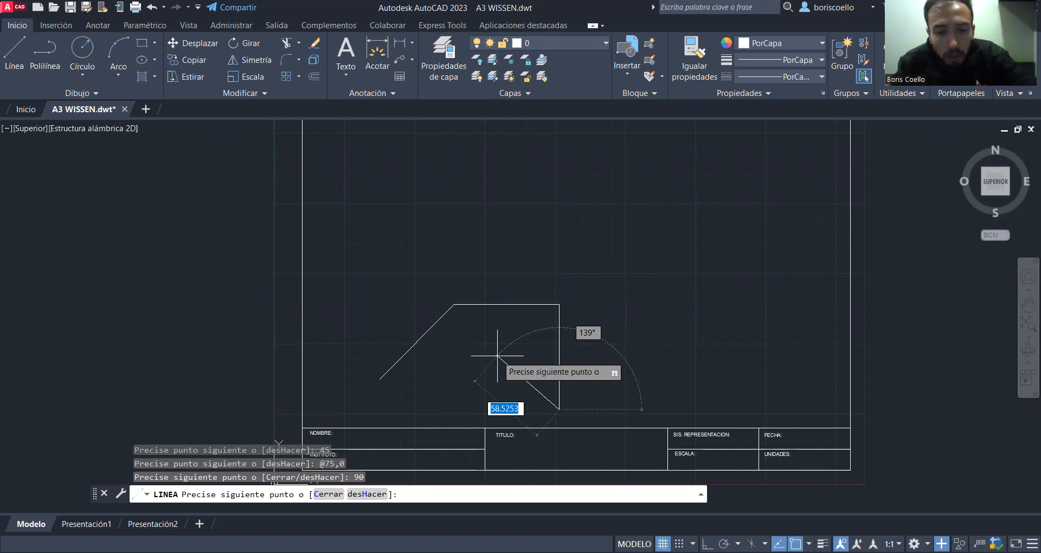
{"action": "type", "text": "C"}
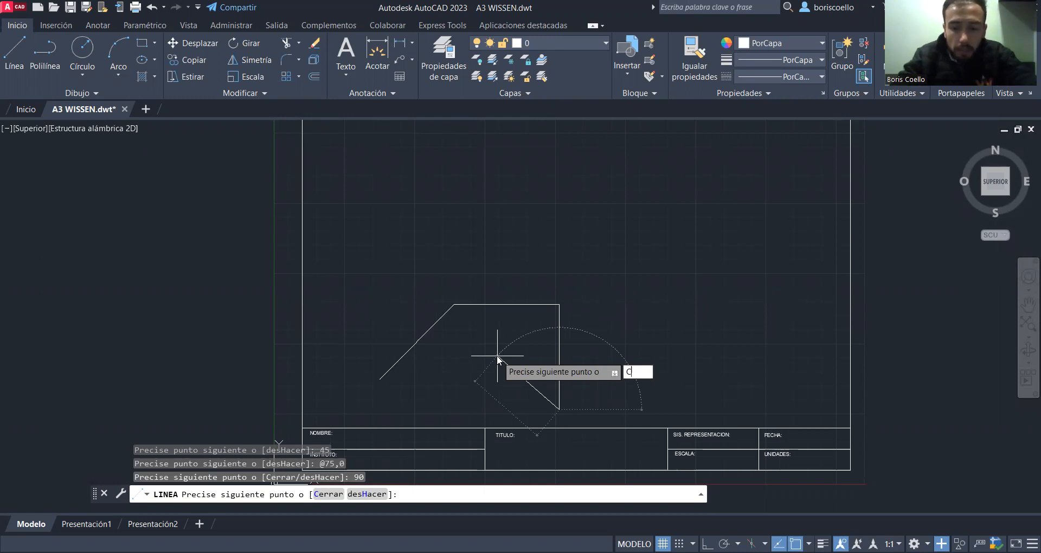
{"action": "key", "text": "Return"}
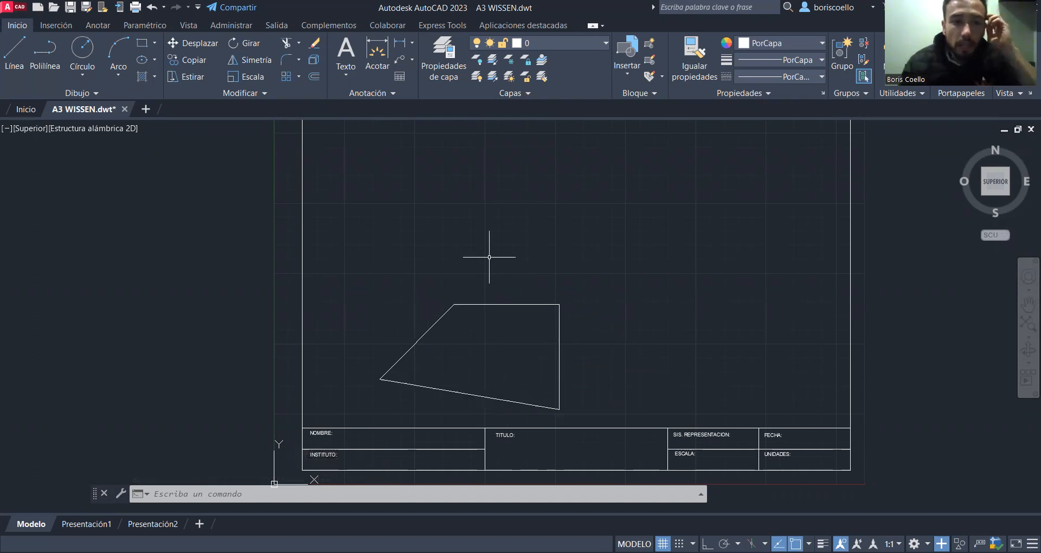
Step: Select the four sides of the quadrilateral one by one to examine them as separate lines, and clear the selection
{"action": "left_click", "coordinate": [429, 331]}
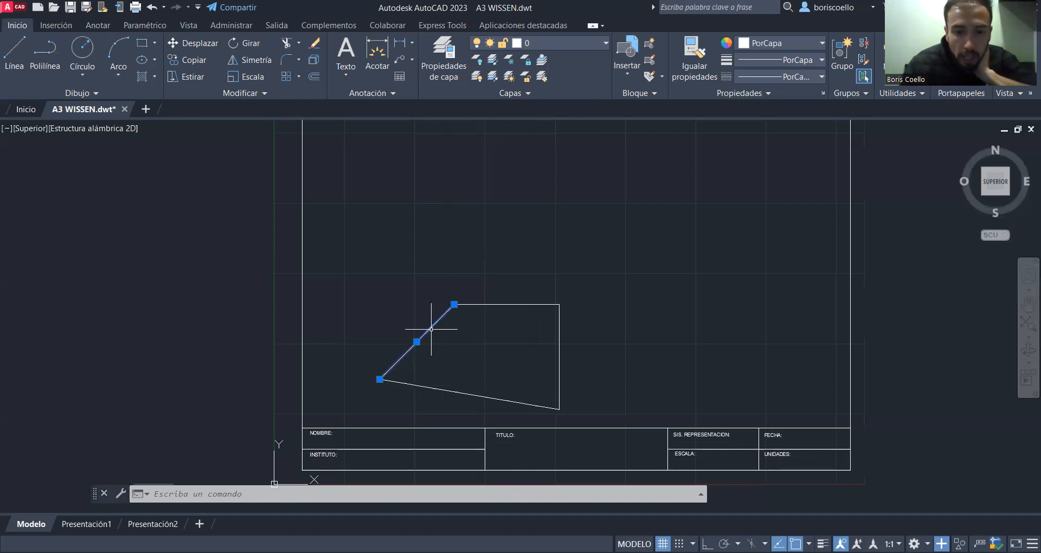
{"action": "left_click", "coordinate": [502, 304]}
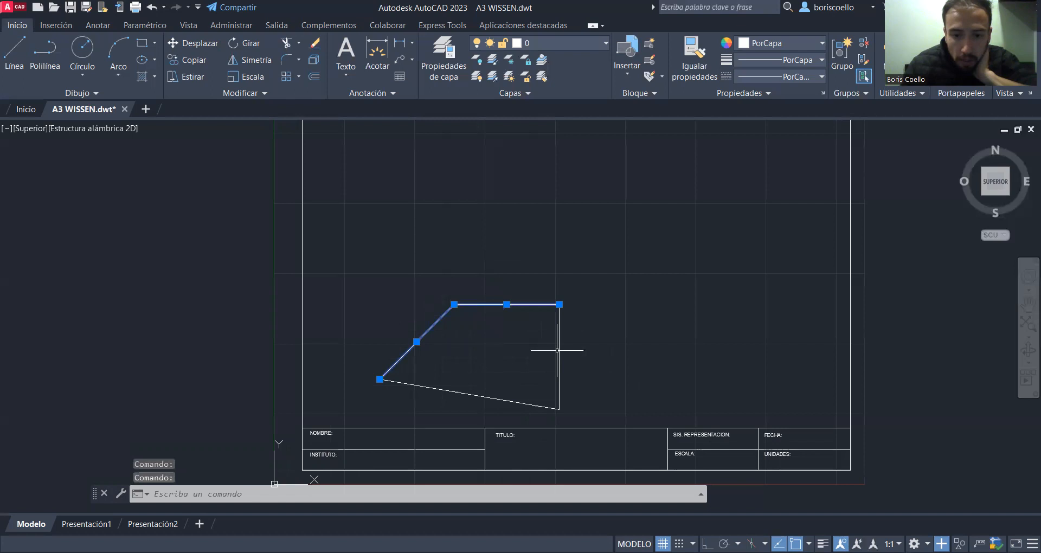
{"action": "left_click", "coordinate": [560, 351]}
{"action": "left_click", "coordinate": [493, 397]}
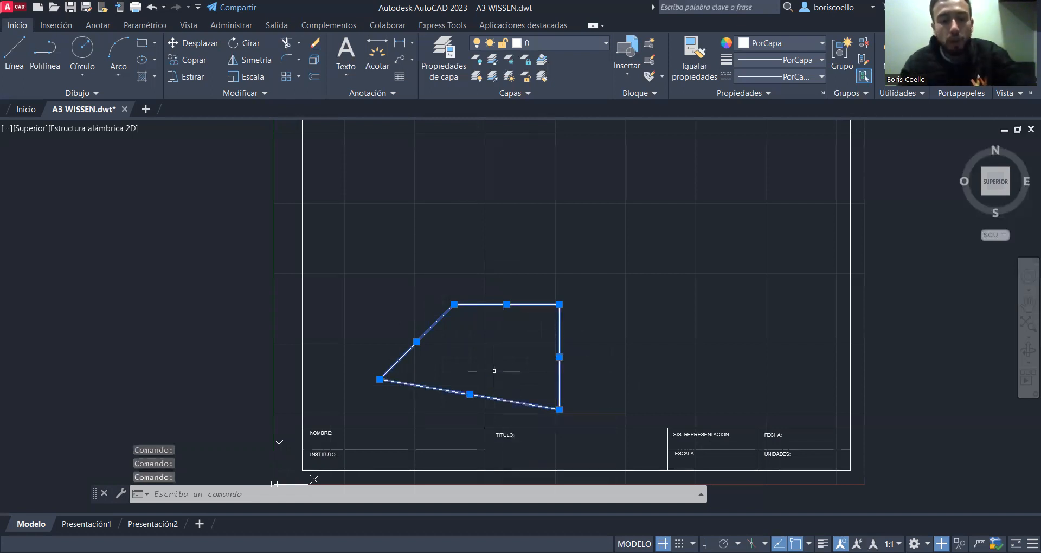
{"action": "key", "text": "Escape"}
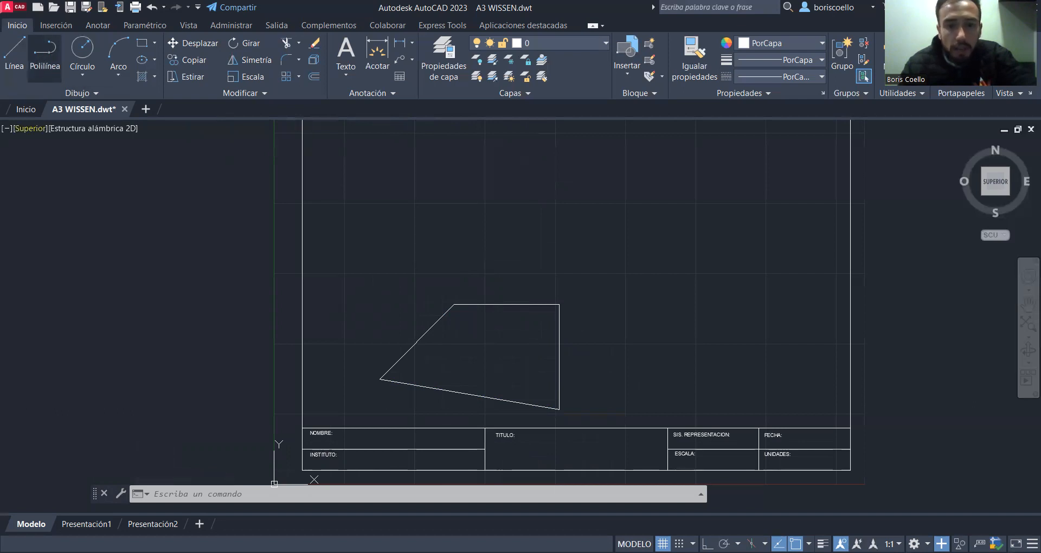
Step: Start a polyline in the empty area above and right of the quadrilateral with a first segment 75 units long at 45°
{"action": "left_click", "coordinate": [45, 57]}
{"action": "mouse_move", "coordinate": [476, 219]}
{"action": "middle_mouse_down"}
{"action": "mouse_move", "coordinate": [479, 258]}
{"action": "mouse_move", "coordinate": [458, 262]}
{"action": "middle_mouse_up"}
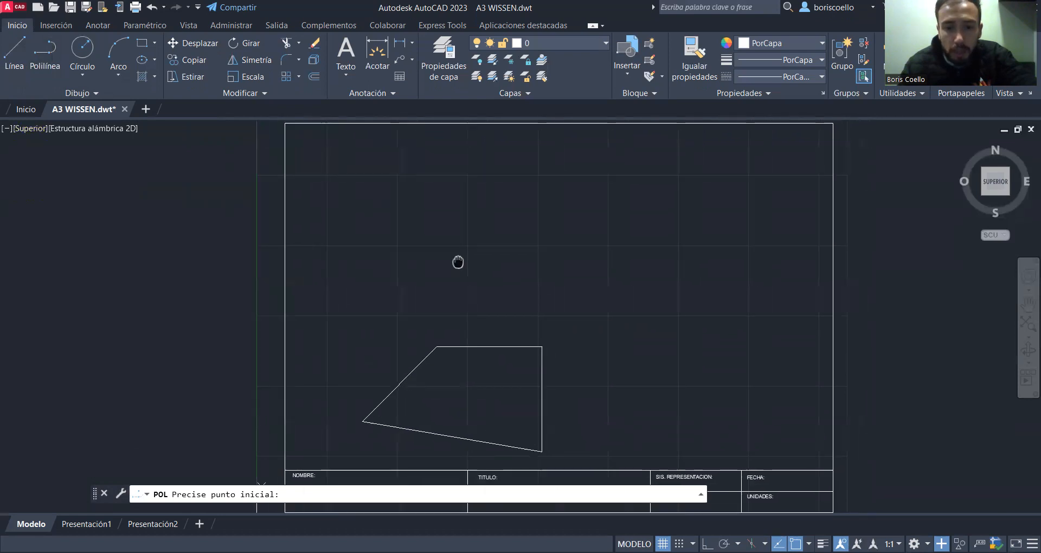
{"action": "left_click", "coordinate": [567, 295]}
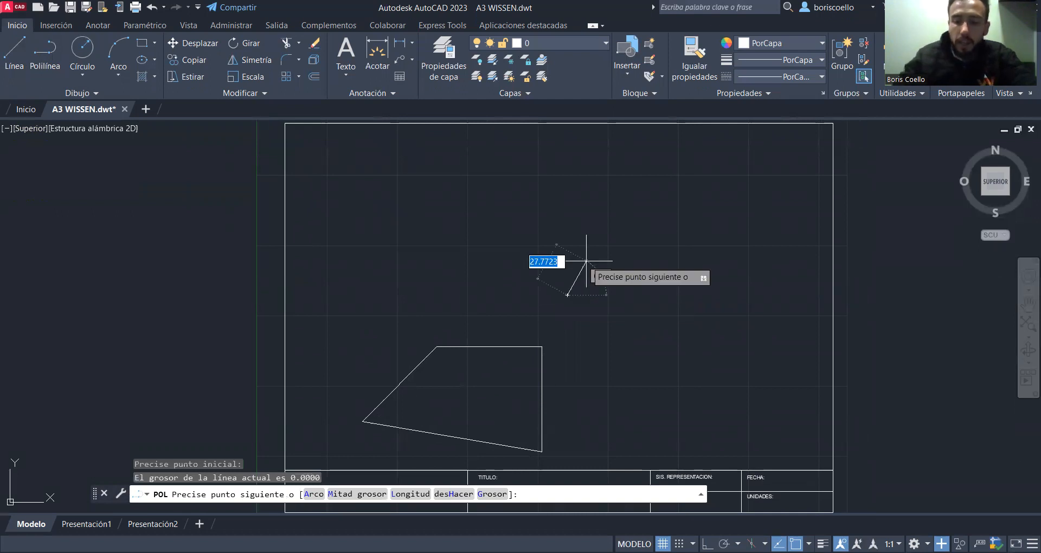
{"action": "type", "text": "75"}
{"action": "key", "text": "Tab"}
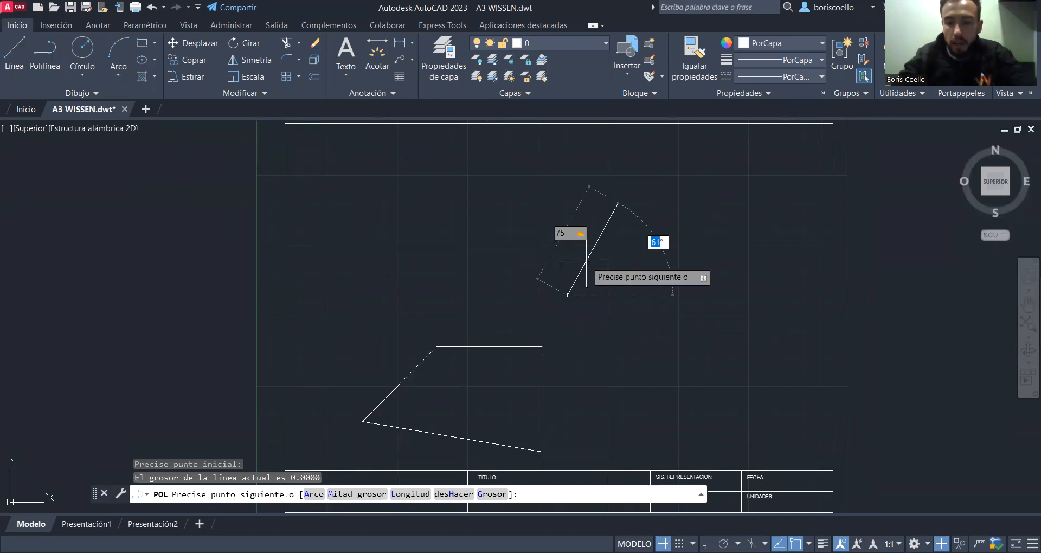
{"action": "type", "text": "45"}
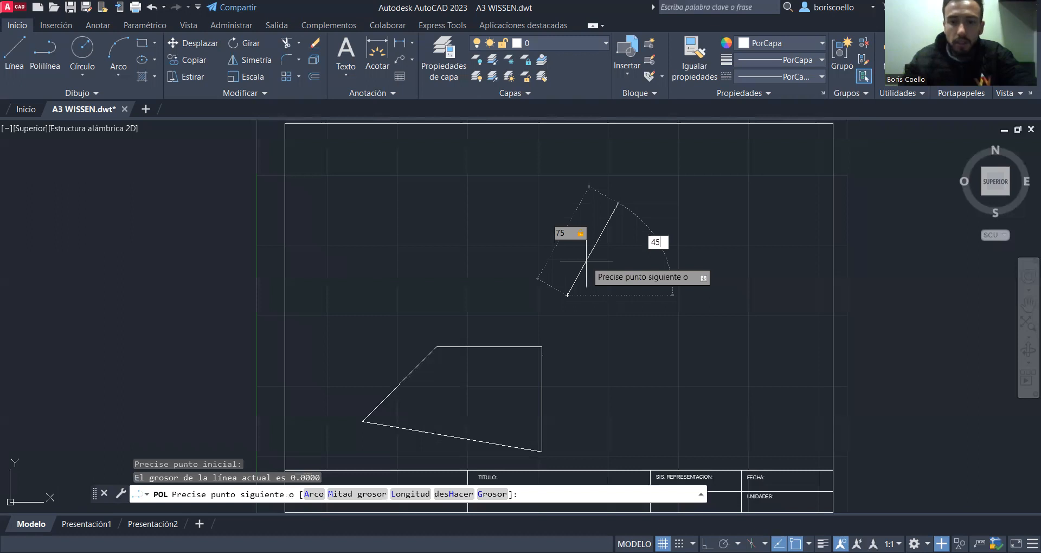
{"action": "key", "text": "Return"}
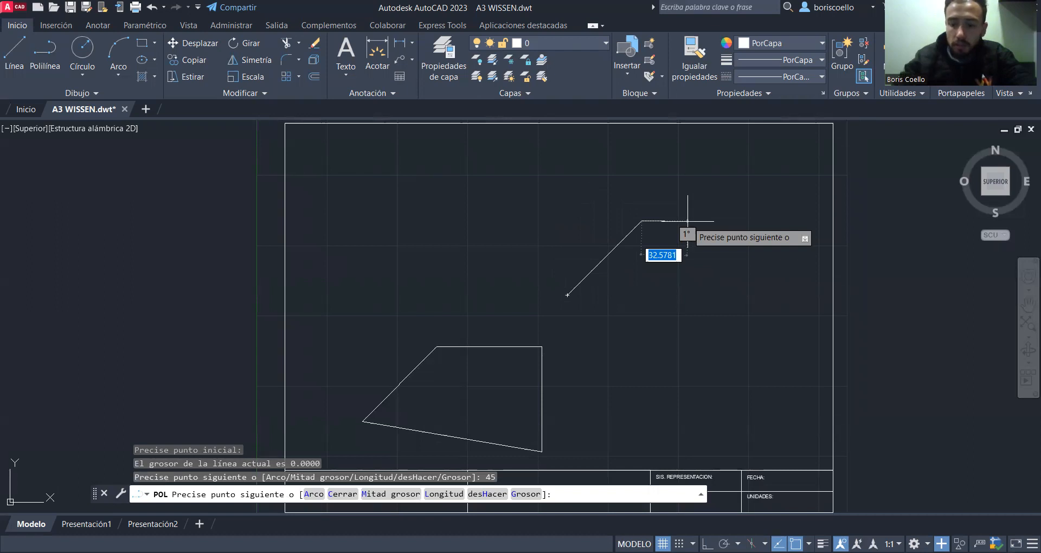
Step: Continue the polyline with a horizontal segment 75 units long at 0°
{"action": "type", "text": "75"}
{"action": "key", "text": "Tab"}
{"action": "type", "text": "0"}
{"action": "key", "text": "Return"}
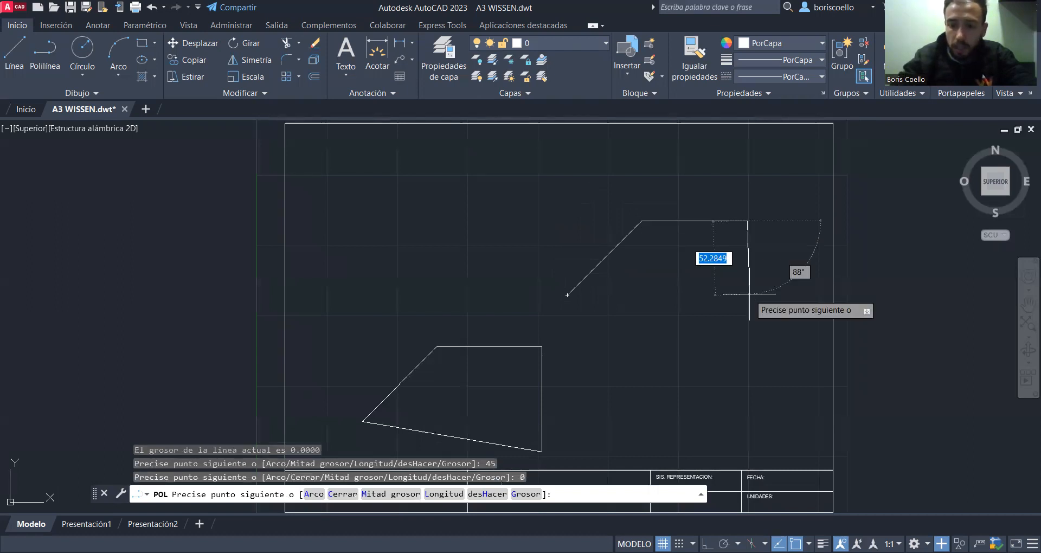
Step: Add a vertical polyline segment 75 units long going down at 90° and close the polyline with the Close option
{"action": "key", "text": "Tab"}
{"action": "type", "text": "90"}
{"action": "key", "text": "Return"}
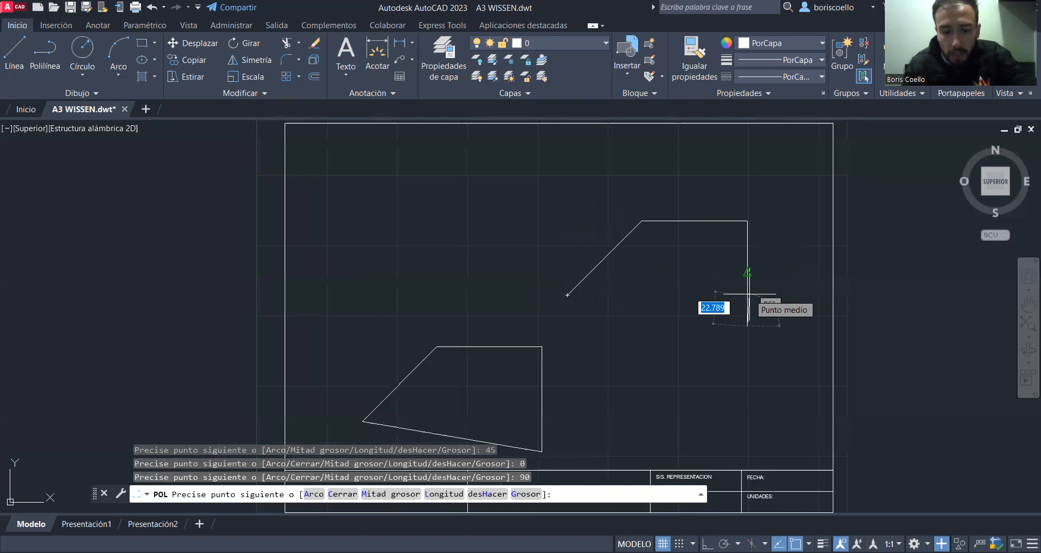
{"action": "type", "text": "C"}
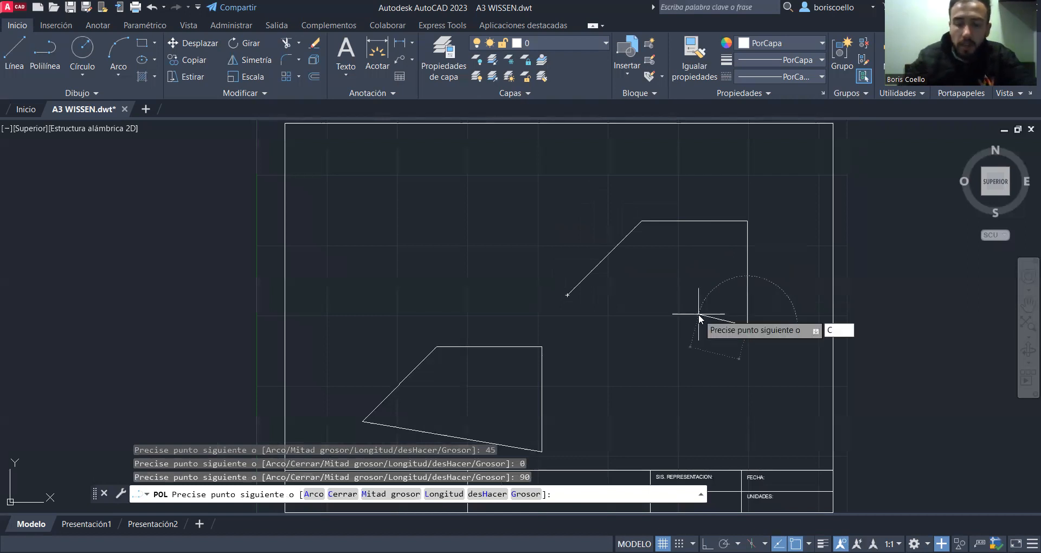
{"action": "key", "text": "Return"}
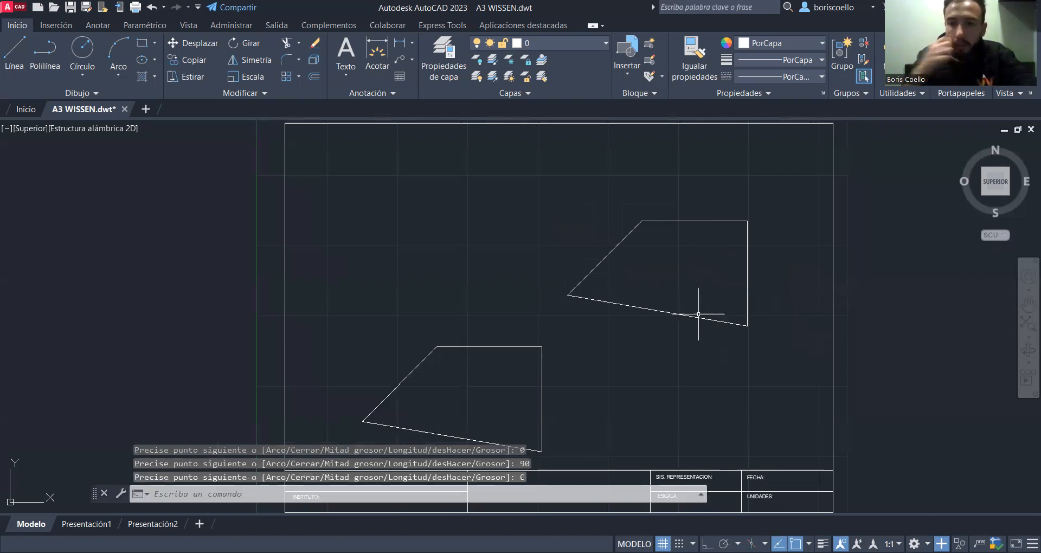
Step: Select the closed polyline to examine it as a single object, and clear the selection
{"action": "middle_click_drag", "start_coordinate": [481, 319], "coordinate": [482, 304]}
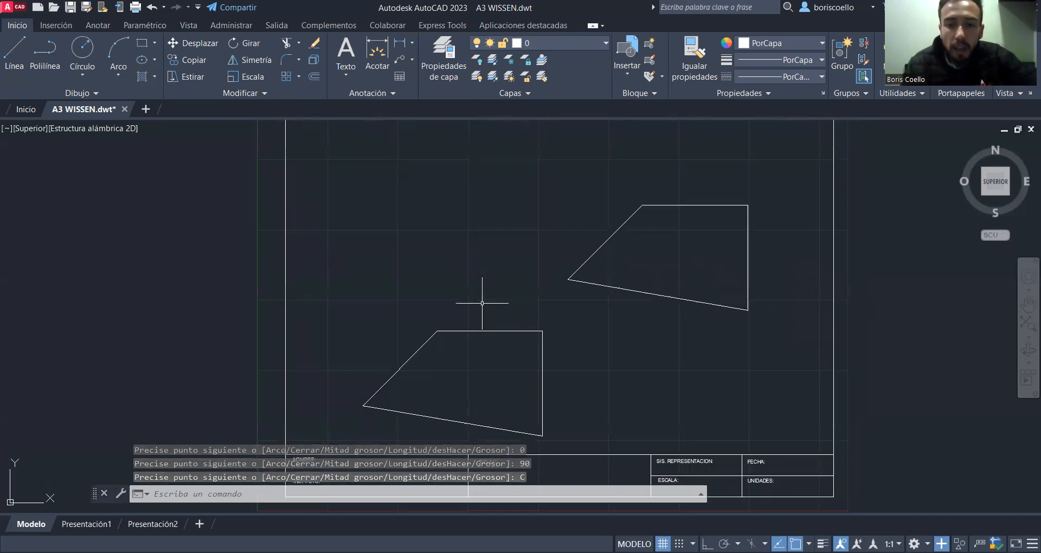
{"action": "left_click", "coordinate": [608, 235]}
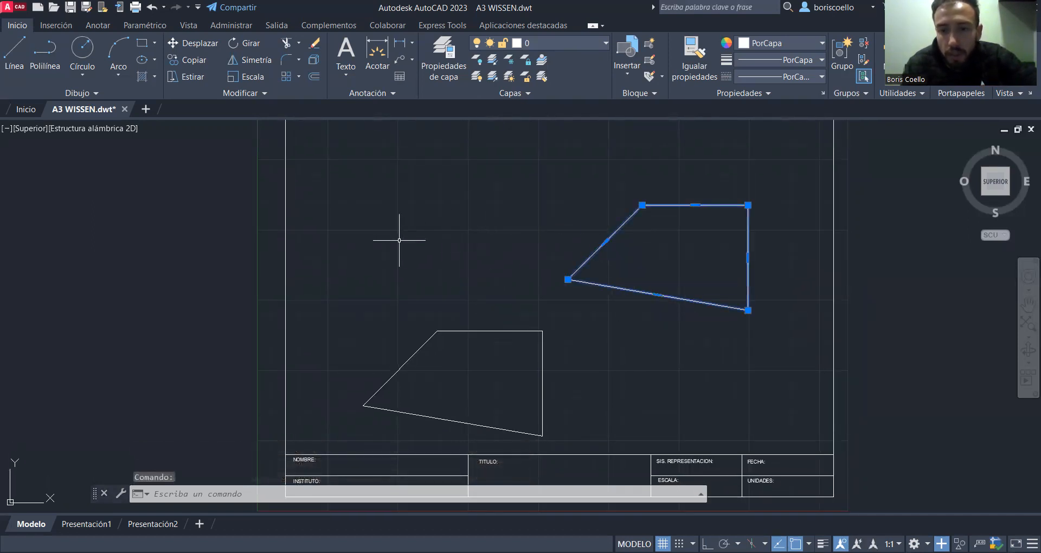
{"action": "key", "text": "Escape"}
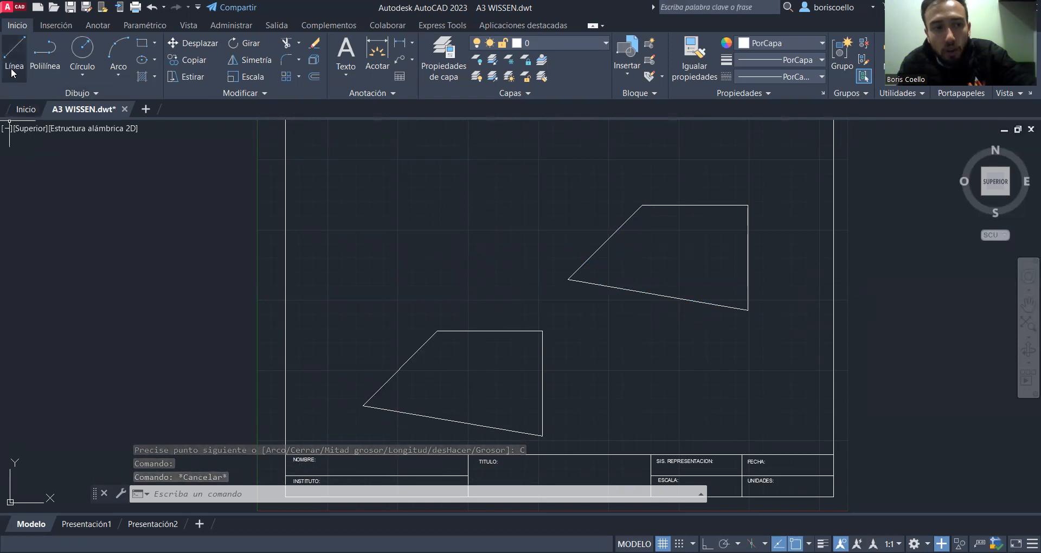
Step: Select each side of the quadrilateral made of lines in turn to examine it as a separate object, clearing the selection each time
{"action": "left_click", "coordinate": [408, 351]}
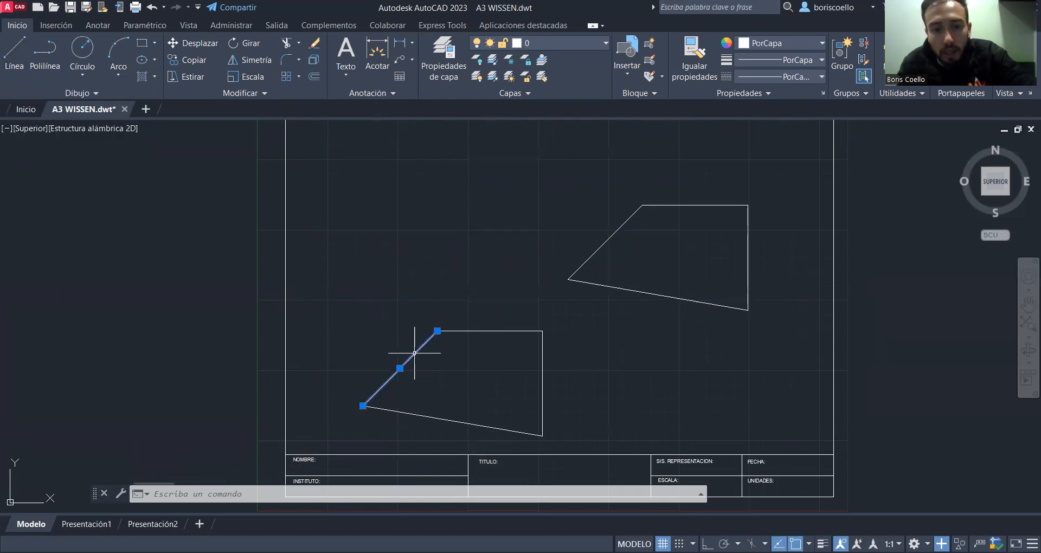
{"action": "key", "text": "Escape"}
{"action": "left_click", "coordinate": [486, 330]}
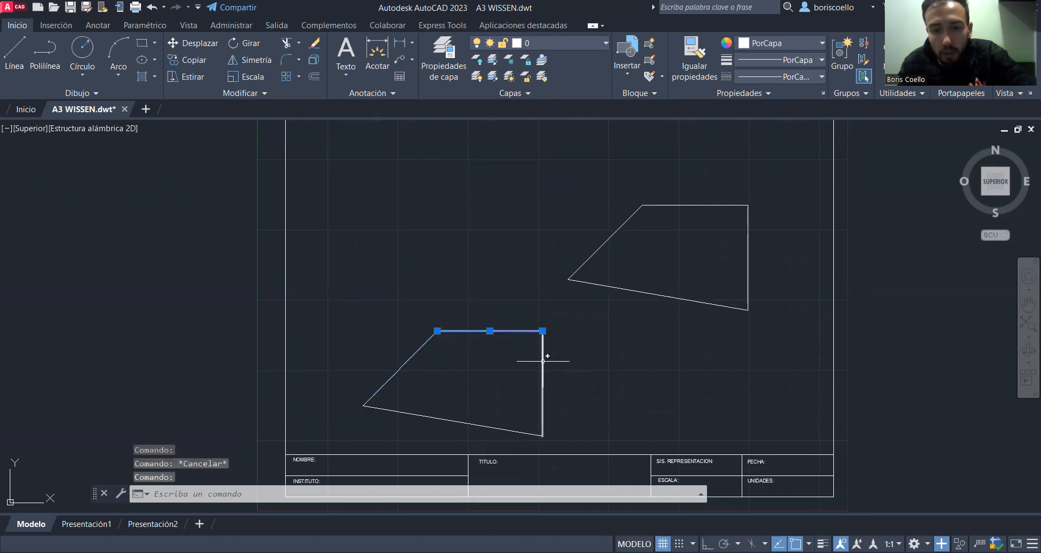
{"action": "key", "text": "Escape"}
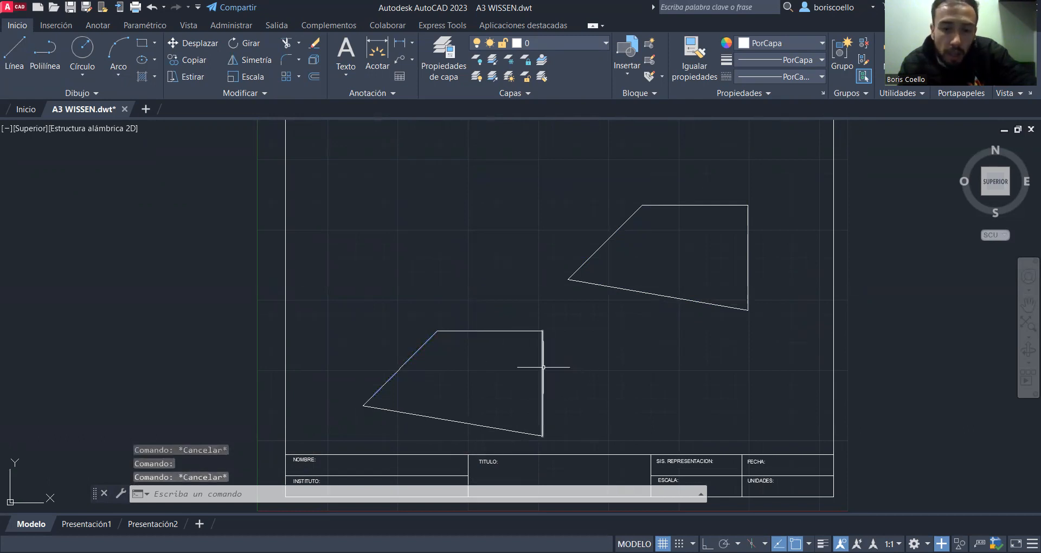
{"action": "left_click", "coordinate": [542, 365]}
{"action": "key", "text": "Escape"}
{"action": "left_click", "coordinate": [447, 420]}
{"action": "key", "text": "Escape"}
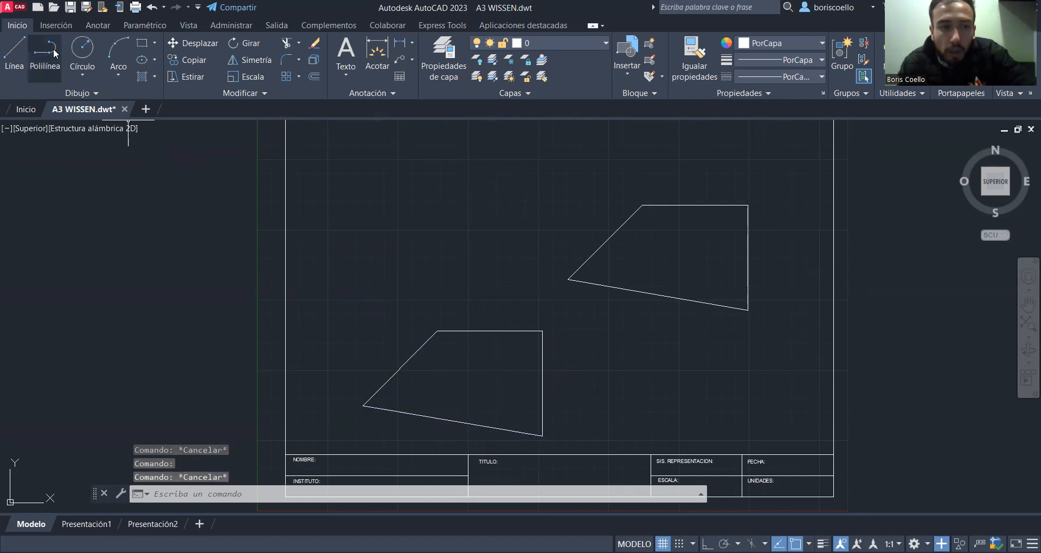
Step: Select the polyline quadrilateral again to compare it with the separate lines, and clear the selection
{"action": "left_click", "coordinate": [618, 229]}
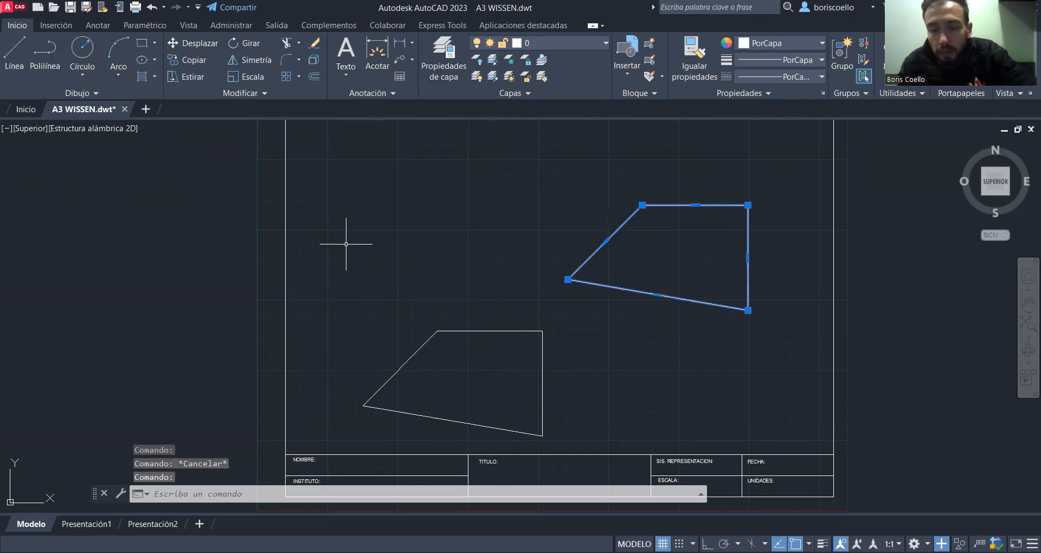
{"action": "key", "text": "Escape"}
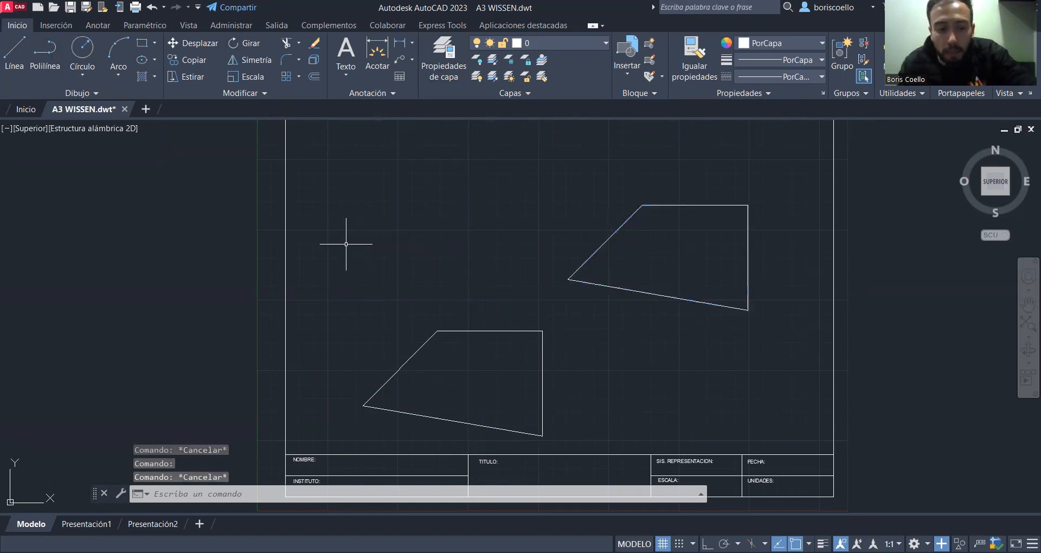
{"action": "key", "text": "Escape"}
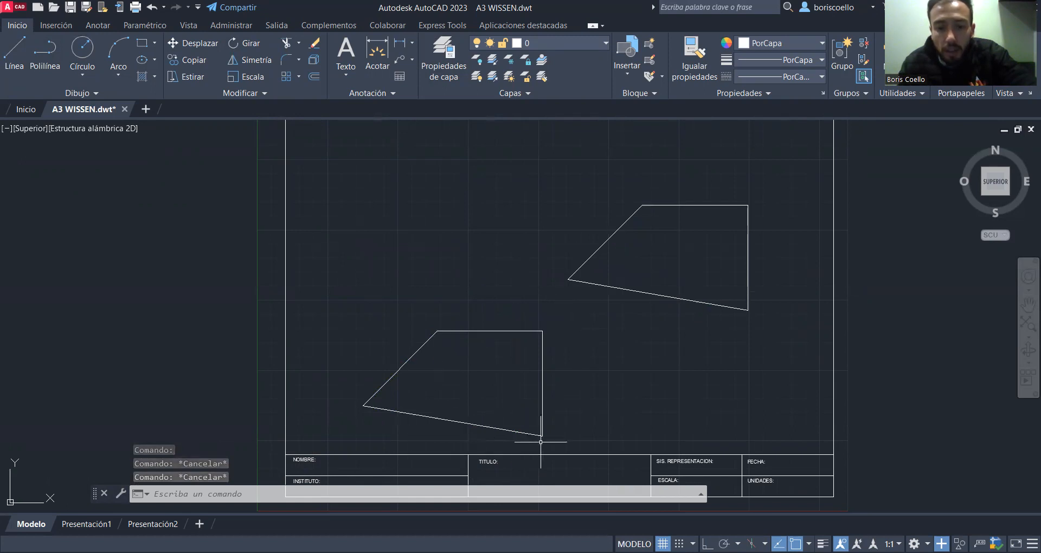
Step: Erase both quadrilaterals from the sheet, selecting them together with a crossing lasso
{"action": "middle_click_drag", "start_coordinate": [536, 322], "coordinate": [522, 290]}
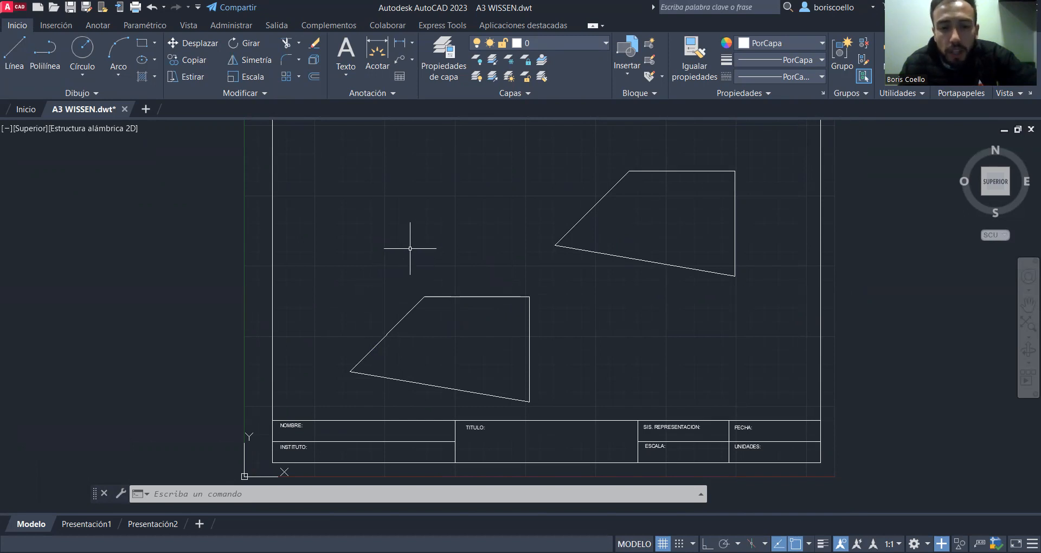
{"action": "mouse_move", "coordinate": [387, 195]}
{"action": "left_mouse_down"}
{"action": "mouse_move", "coordinate": [349, 356]}
{"action": "mouse_move", "coordinate": [355, 375]}
{"action": "mouse_move", "coordinate": [390, 387]}
{"action": "mouse_move", "coordinate": [555, 387]}
{"action": "mouse_move", "coordinate": [642, 369]}
{"action": "mouse_move", "coordinate": [735, 313]}
{"action": "mouse_move", "coordinate": [770, 209]}
{"action": "mouse_move", "coordinate": [758, 157]}
{"action": "mouse_move", "coordinate": [507, 148]}
{"action": "left_mouse_up"}
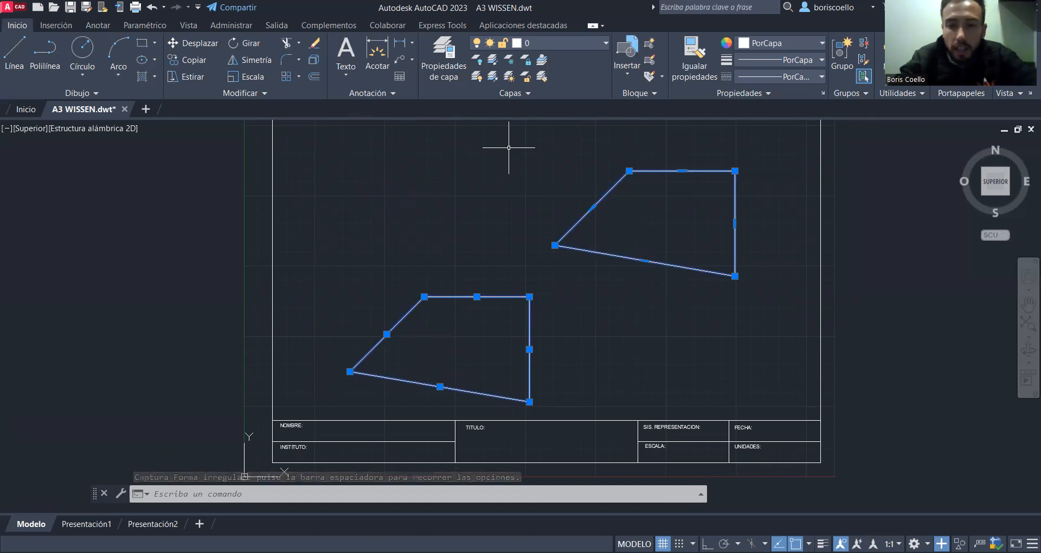
{"action": "key", "text": "Delete"}
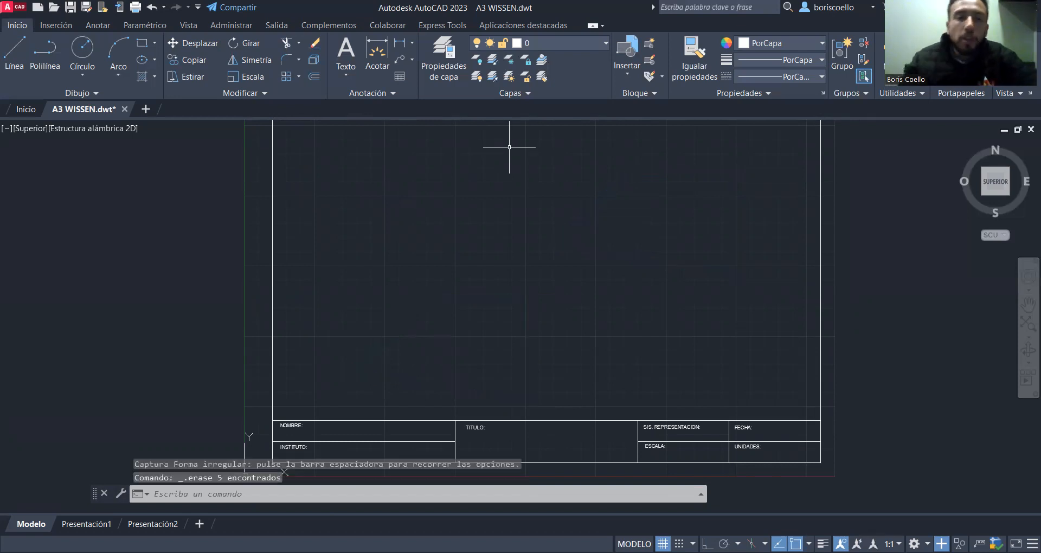
{"action": "mouse_move", "coordinate": [535, 206]}
{"action": "left_mouse_down"}
{"action": "mouse_move", "coordinate": [499, 214]}
{"action": "mouse_move", "coordinate": [461, 268]}
{"action": "mouse_move", "coordinate": [467, 324]}
{"action": "mouse_move", "coordinate": [511, 349]}
{"action": "mouse_move", "coordinate": [636, 356]}
{"action": "mouse_move", "coordinate": [702, 281]}
{"action": "mouse_move", "coordinate": [711, 230]}
{"action": "mouse_move", "coordinate": [651, 182]}
{"action": "left_mouse_up"}
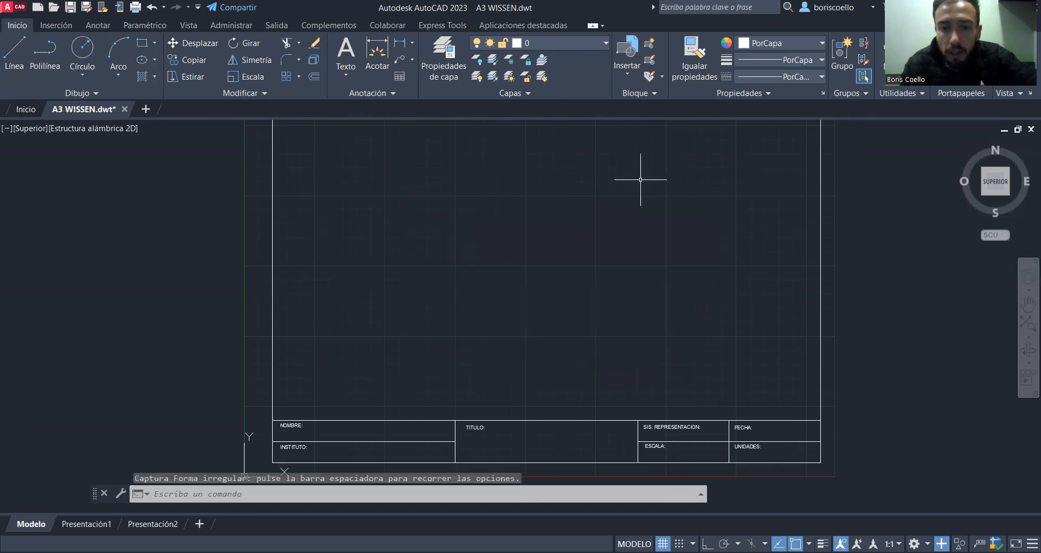
{"action": "mouse_move", "coordinate": [518, 179]}
{"action": "left_mouse_down"}
{"action": "mouse_move", "coordinate": [549, 189]}
{"action": "mouse_move", "coordinate": [579, 234]}
{"action": "mouse_move", "coordinate": [586, 307]}
{"action": "mouse_move", "coordinate": [553, 354]}
{"action": "mouse_move", "coordinate": [493, 366]}
{"action": "mouse_move", "coordinate": [381, 320]}
{"action": "mouse_move", "coordinate": [367, 204]}
{"action": "mouse_move", "coordinate": [399, 172]}
{"action": "mouse_move", "coordinate": [529, 159]}
{"action": "mouse_move", "coordinate": [493, 158]}
{"action": "mouse_move", "coordinate": [441, 220]}
{"action": "mouse_move", "coordinate": [506, 325]}
{"action": "mouse_move", "coordinate": [715, 240]}
{"action": "mouse_move", "coordinate": [704, 228]}
{"action": "left_mouse_up"}
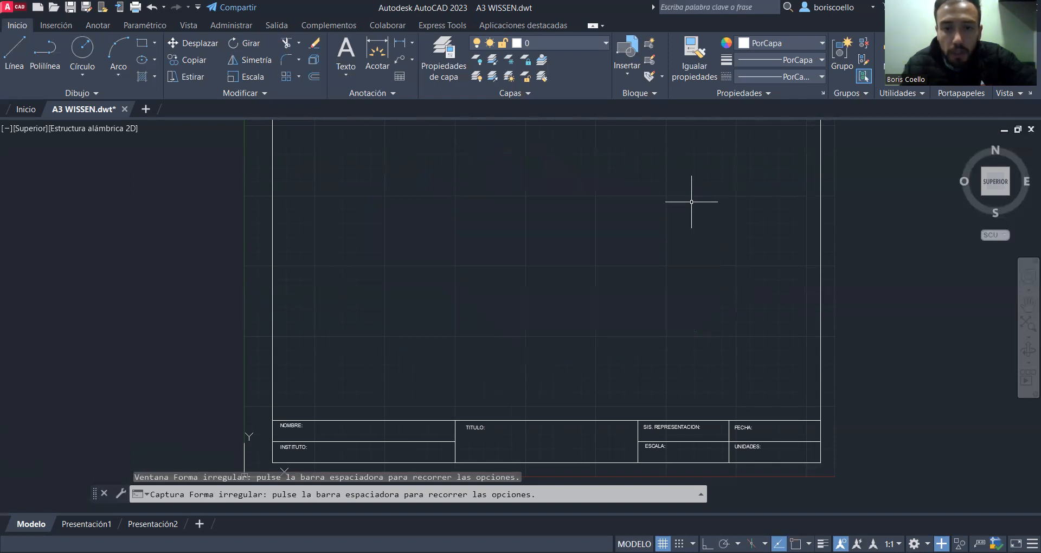
{"action": "mouse_move", "coordinate": [566, 170]}
{"action": "left_mouse_down"}
{"action": "mouse_move", "coordinate": [662, 286]}
{"action": "mouse_move", "coordinate": [506, 357]}
{"action": "mouse_move", "coordinate": [432, 221]}
{"action": "mouse_move", "coordinate": [359, 168]}
{"action": "left_mouse_up"}
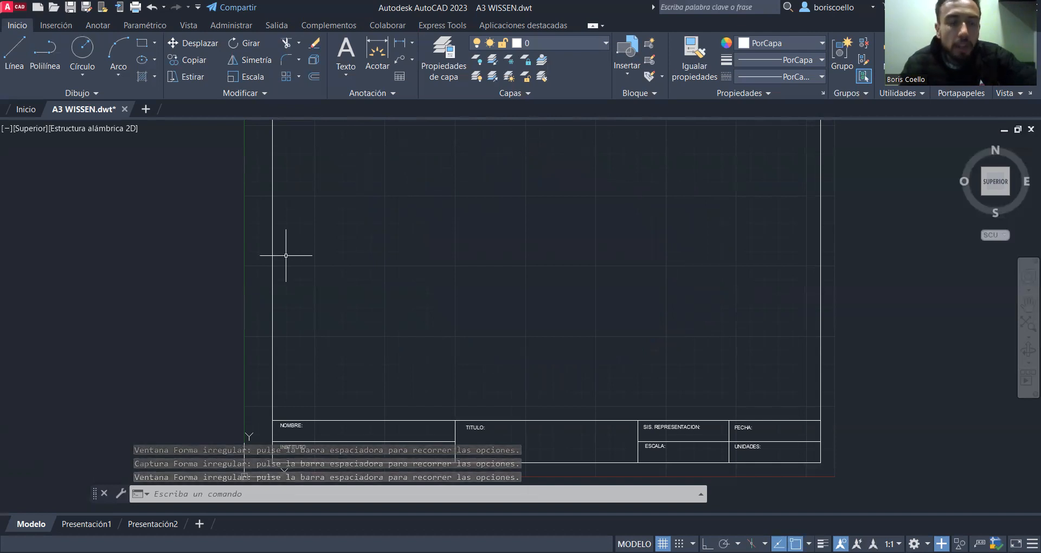
Step: Draw a polyline inside the frame with a vertical segment 45 units up at 90° and a horizontal segment 45 units long at 0°
{"action": "left_click", "coordinate": [49, 75]}
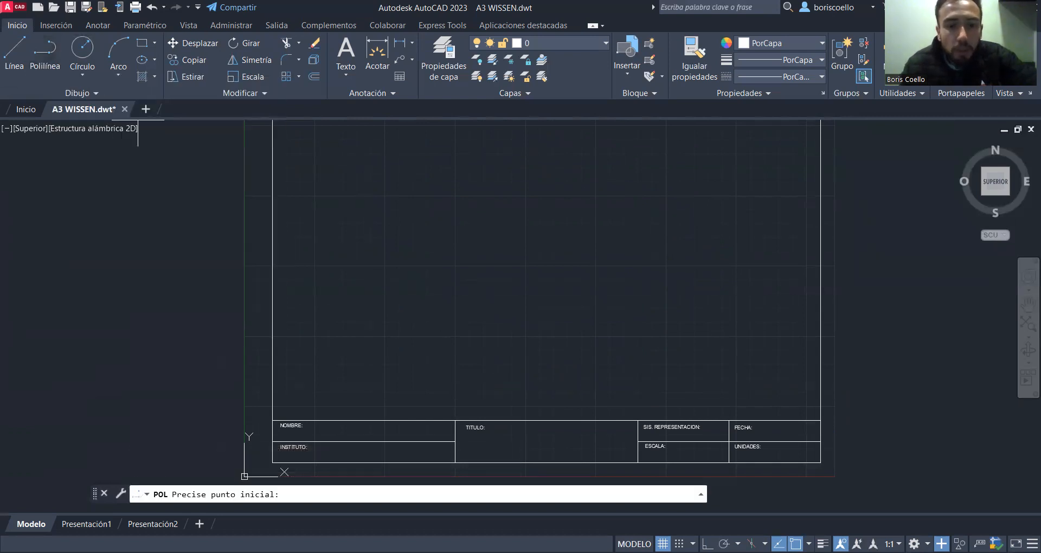
{"action": "left_click", "coordinate": [426, 279]}
{"action": "type", "text": "45"}
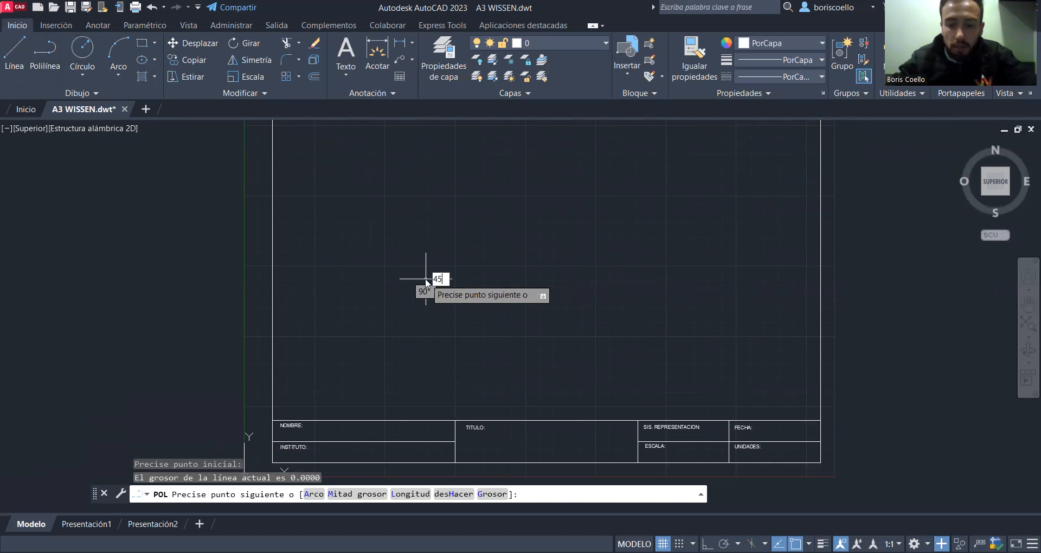
{"action": "key", "text": "Return"}
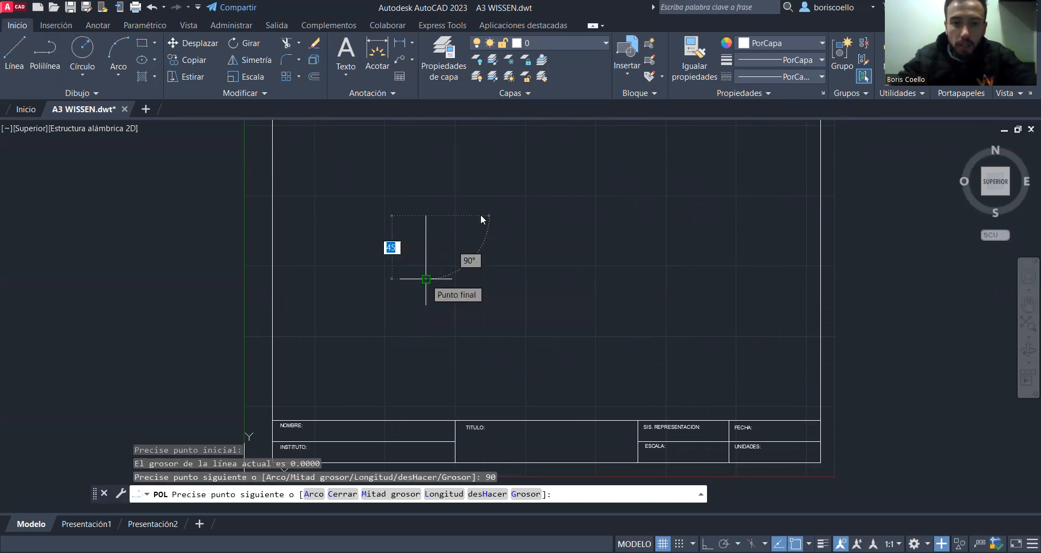
{"action": "key", "text": "Return"}
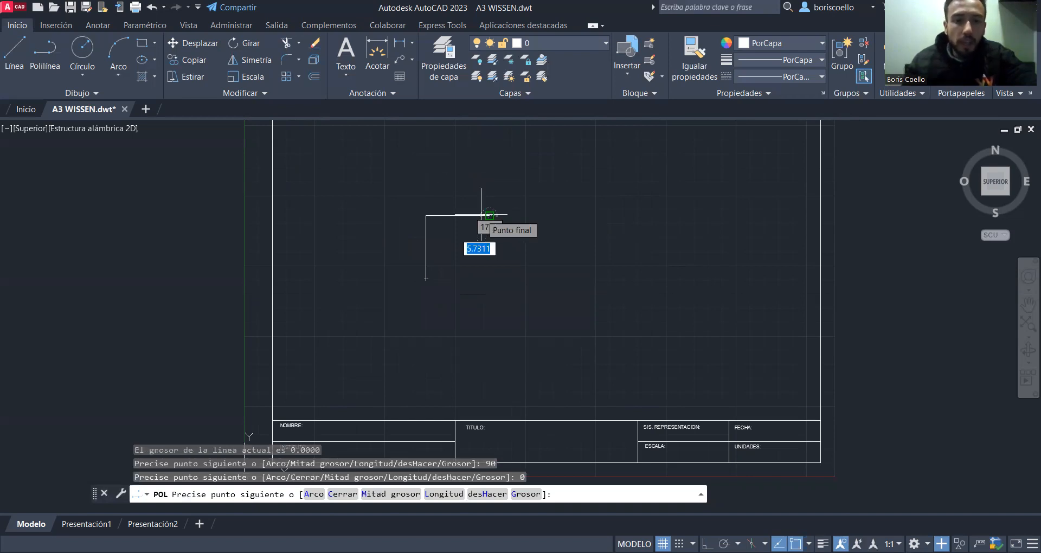
{"action": "left_click", "coordinate": [490, 216]}
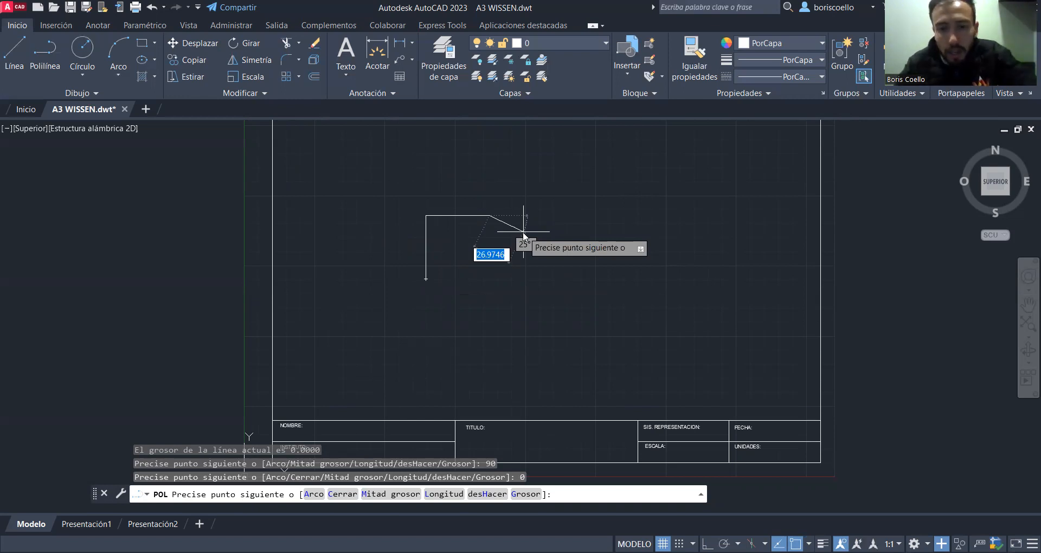
Step: Switch the polyline to arc segments and try to end the first arc 45 units away at 0°
{"action": "type", "text": "A"}
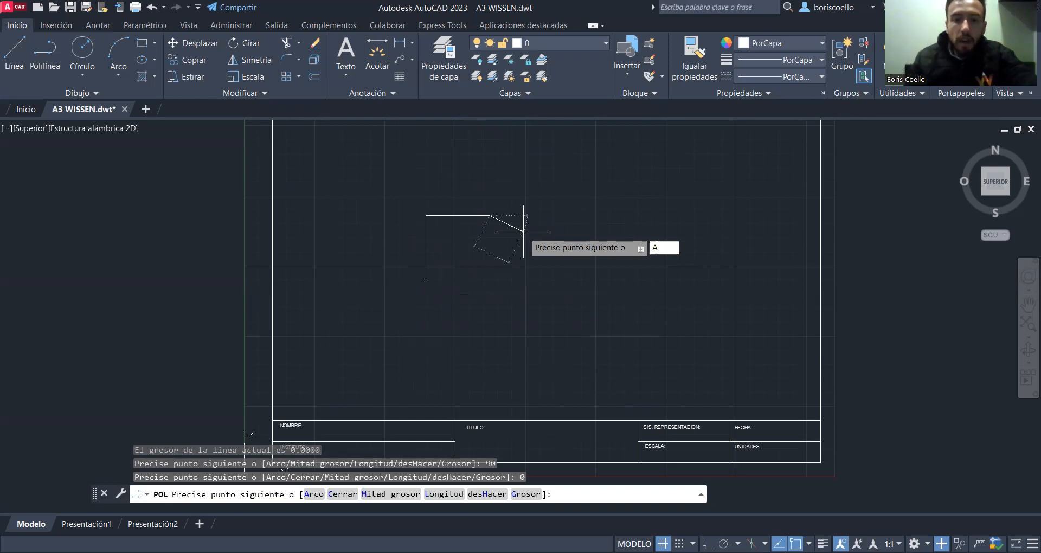
{"action": "key", "text": "Return"}
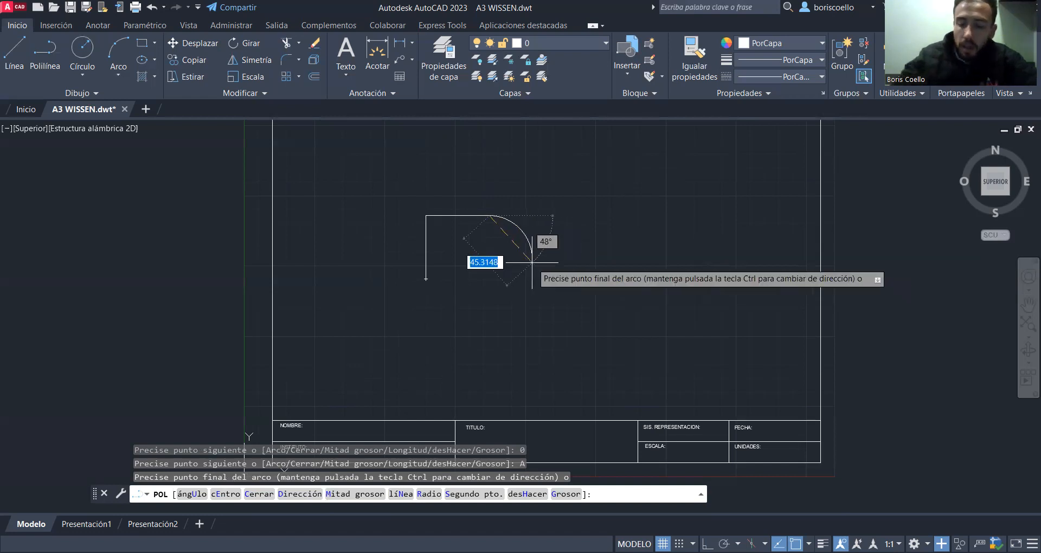
{"action": "type", "text": "45"}
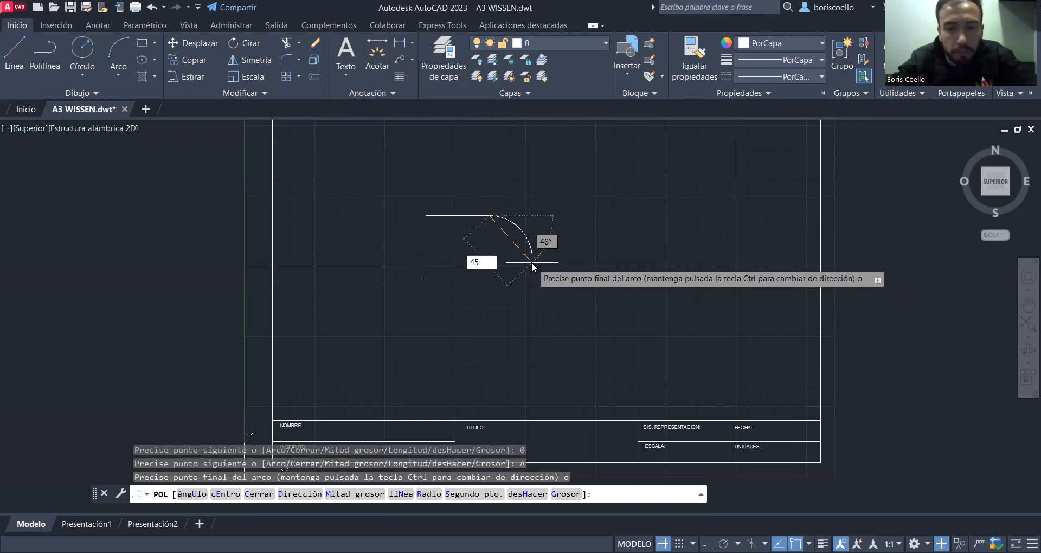
{"action": "key", "text": "Tab"}
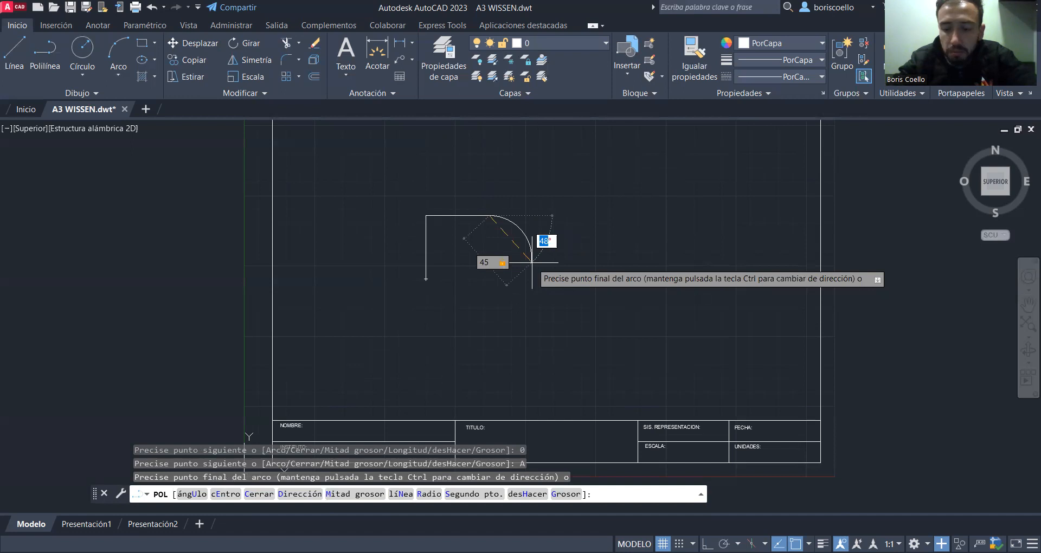
{"action": "type", "text": "0"}
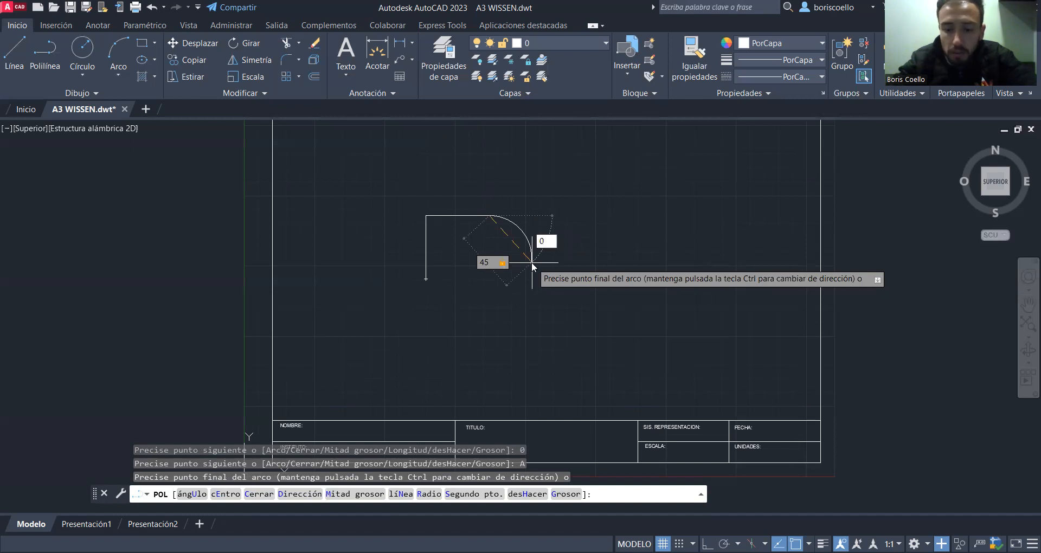
{"action": "key", "text": "Return"}
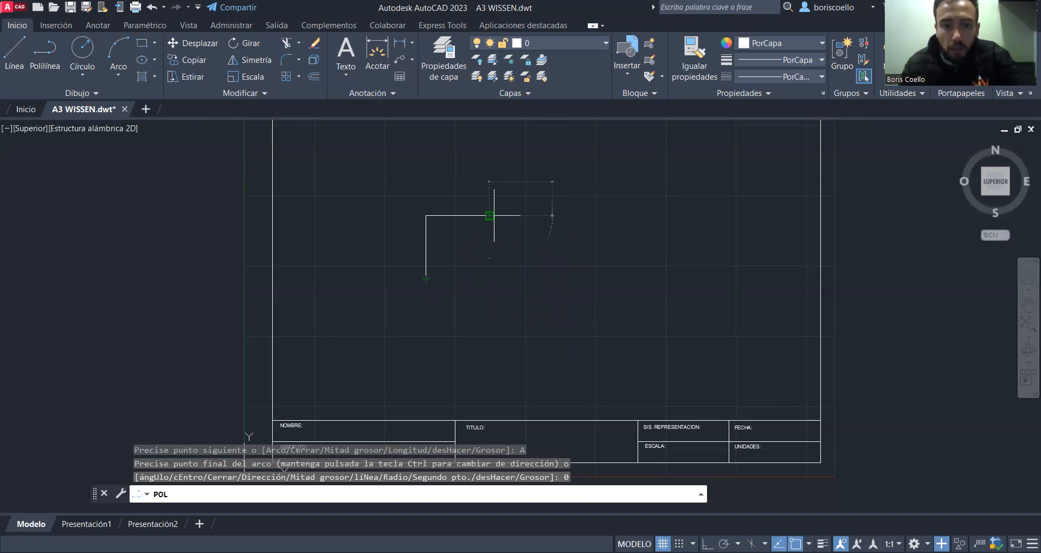
Step: Continue the polyline with two tangent arcs of 45-unit chord each, forming an S-curve down to the right
{"action": "scroll", "coordinate": [490, 258], "scroll_direction": "up", "scroll_amount": 8}
{"action": "scroll", "coordinate": [489, 245], "scroll_direction": "down", "scroll_amount": 10}
{"action": "scroll", "coordinate": [497, 242], "scroll_direction": "up", "scroll_amount": 12}
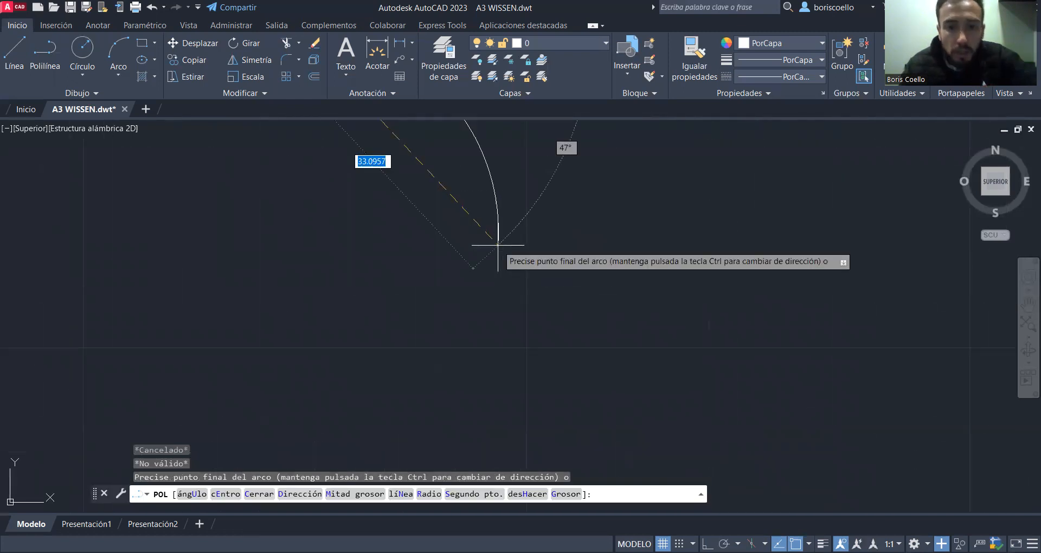
{"action": "scroll", "coordinate": [497, 244], "scroll_direction": "down", "scroll_amount": 2}
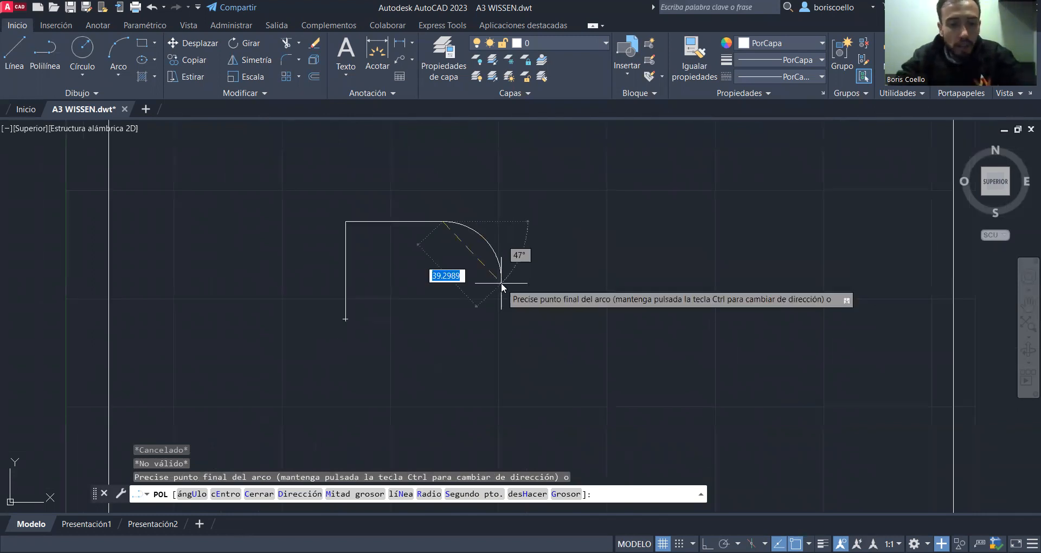
{"action": "type", "text": "45"}
{"action": "key", "text": "Return"}
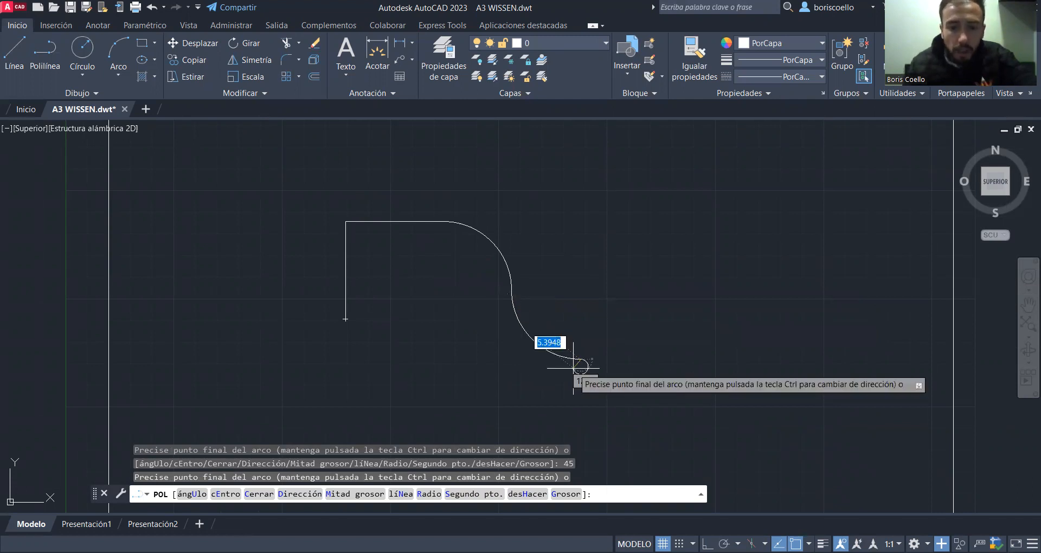
Step: Return to straight segments, draw one 45 units down at 90°, and close the polyline to its start point
{"action": "middle_click_drag", "start_coordinate": [558, 395], "coordinate": [562, 335]}
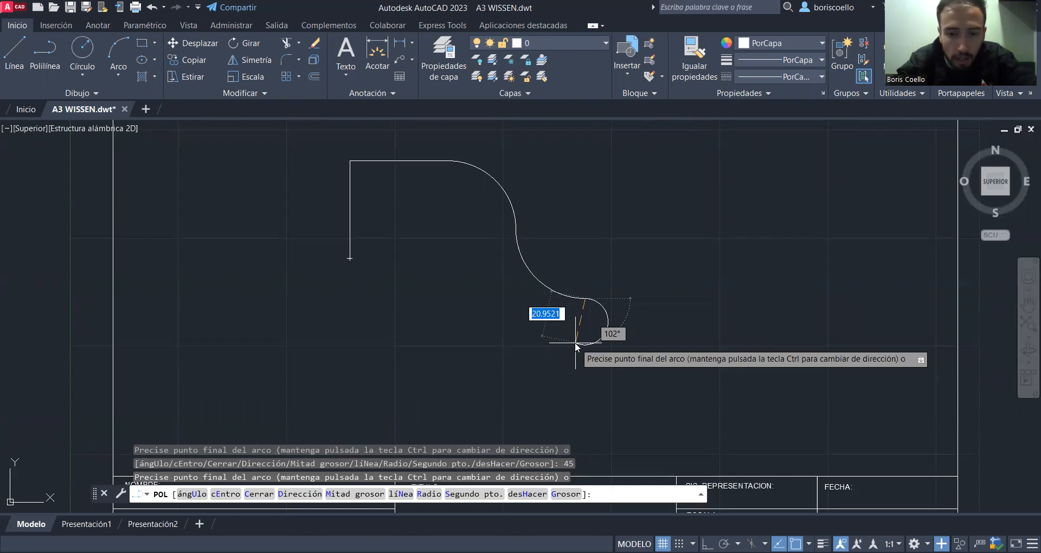
{"action": "type", "text": "N"}
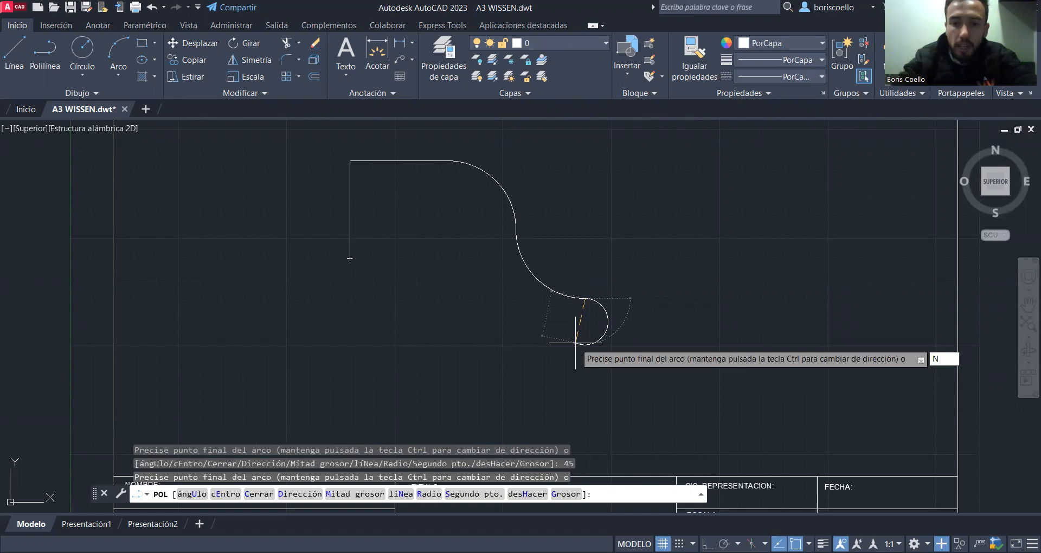
{"action": "key", "text": "Return"}
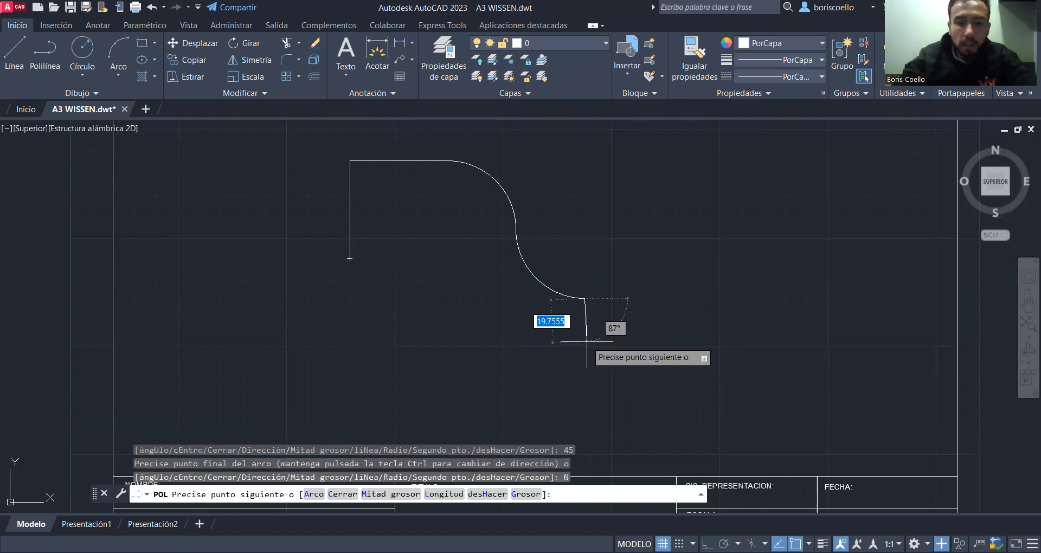
{"action": "type", "text": "45"}
{"action": "key", "text": "Tab"}
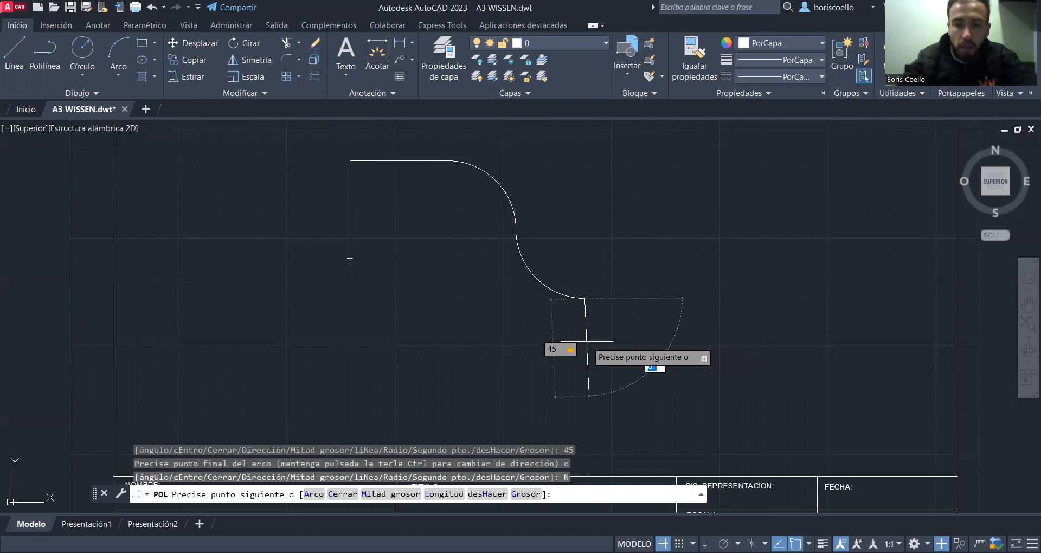
{"action": "type", "text": "90"}
{"action": "key", "text": "Return"}
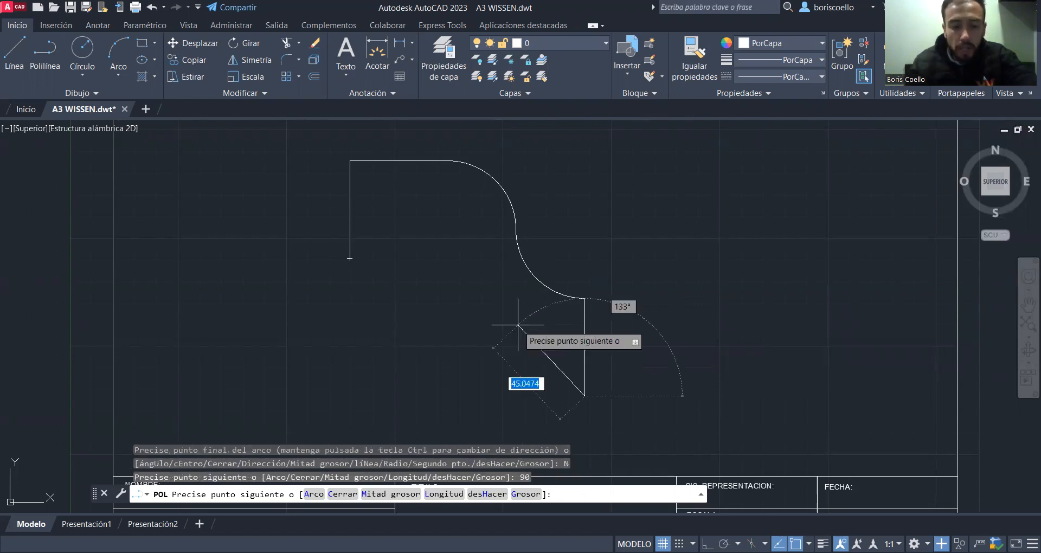
{"action": "type", "text": "C"}
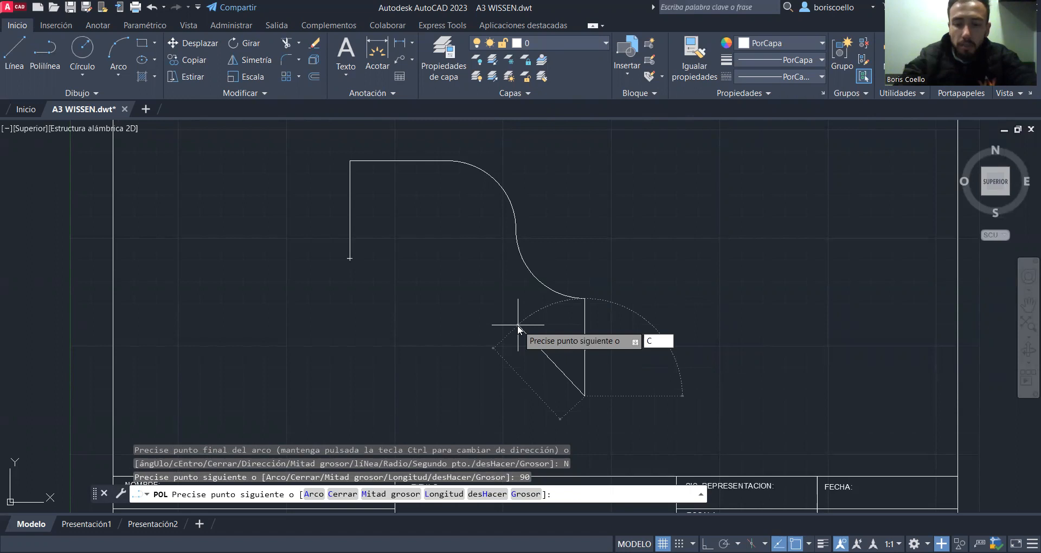
{"action": "key", "text": "Return"}
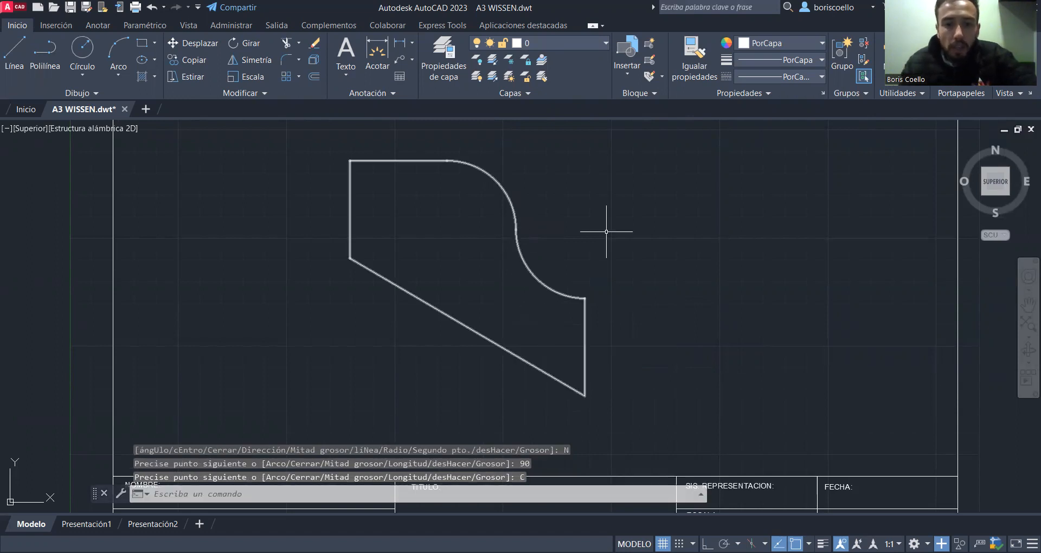
Step: Select the closed polyline with a crossing lasso that covers only part of it, and clear the selection
{"action": "scroll", "coordinate": [607, 232], "scroll_direction": "down", "scroll_amount": 3}
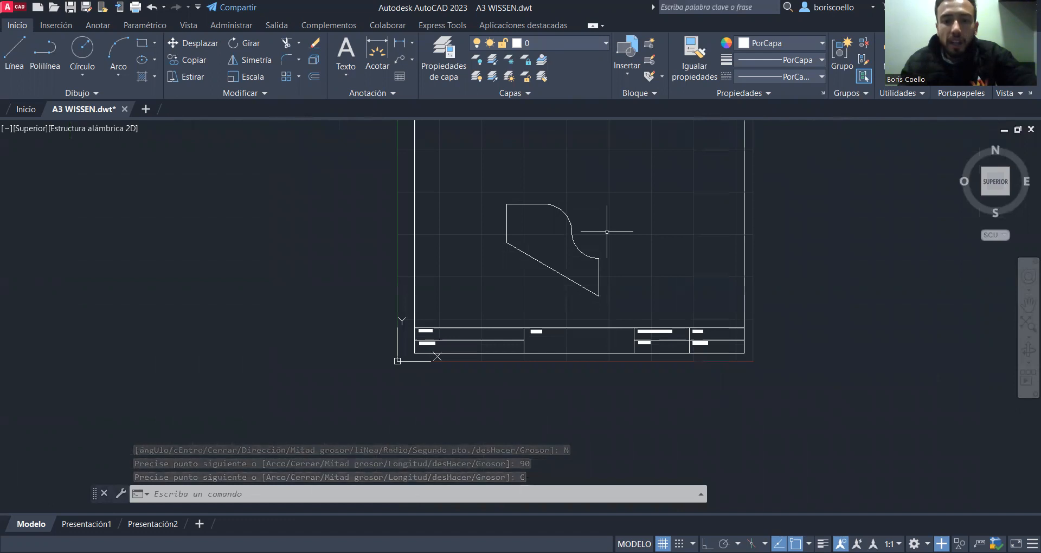
{"action": "middle_click_drag", "start_coordinate": [616, 205], "coordinate": [626, 246]}
{"action": "scroll", "coordinate": [585, 254], "scroll_direction": "up", "scroll_amount": 2}
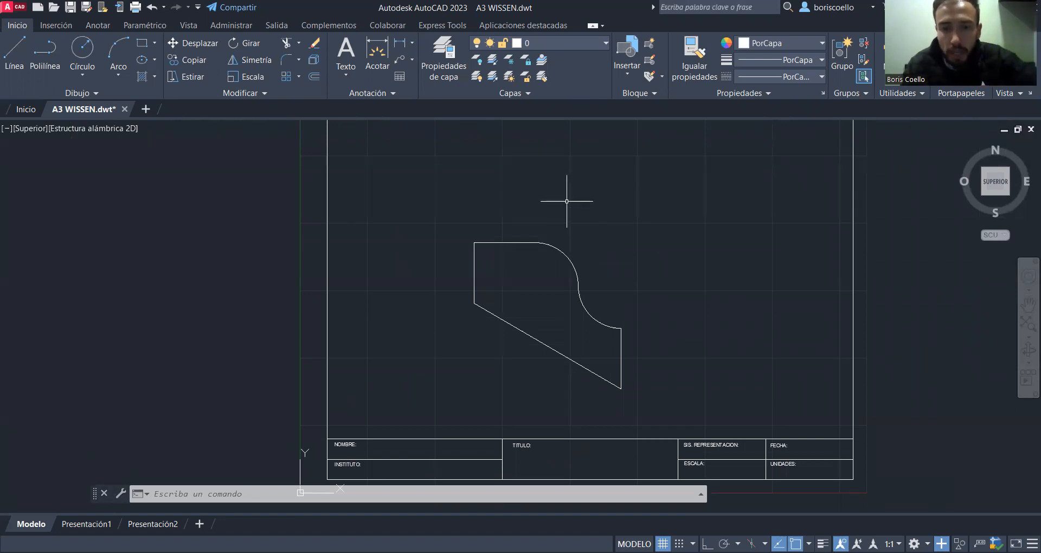
{"action": "mouse_move", "coordinate": [564, 196]}
{"action": "left_mouse_down"}
{"action": "mouse_move", "coordinate": [465, 228]}
{"action": "mouse_move", "coordinate": [456, 308]}
{"action": "mouse_move", "coordinate": [467, 337]}
{"action": "mouse_move", "coordinate": [509, 369]}
{"action": "mouse_move", "coordinate": [532, 374]}
{"action": "mouse_move", "coordinate": [593, 336]}
{"action": "mouse_move", "coordinate": [613, 279]}
{"action": "mouse_move", "coordinate": [609, 211]}
{"action": "left_mouse_up"}
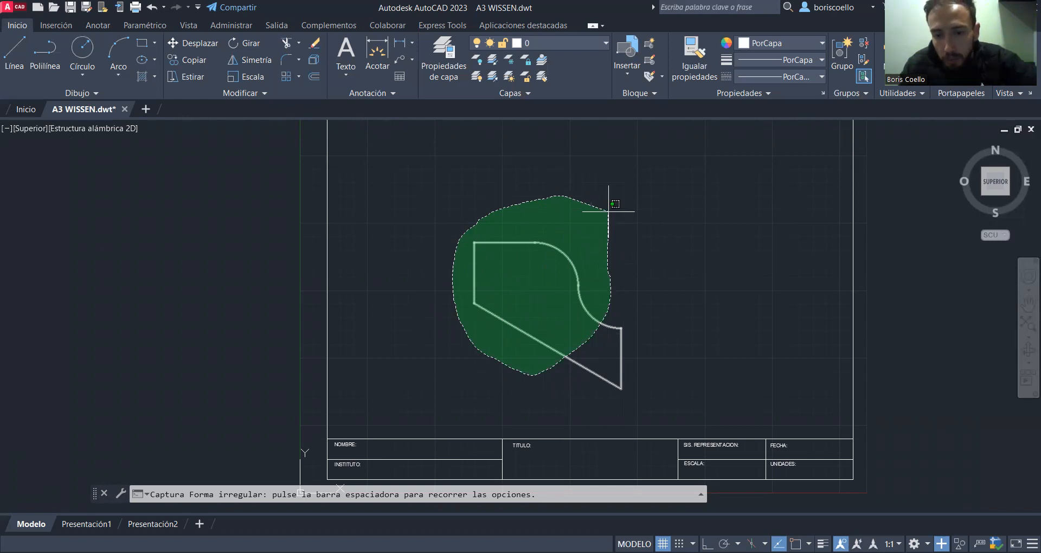
{"action": "left_click_drag", "start_coordinate": [609, 211], "coordinate": [609, 211]}
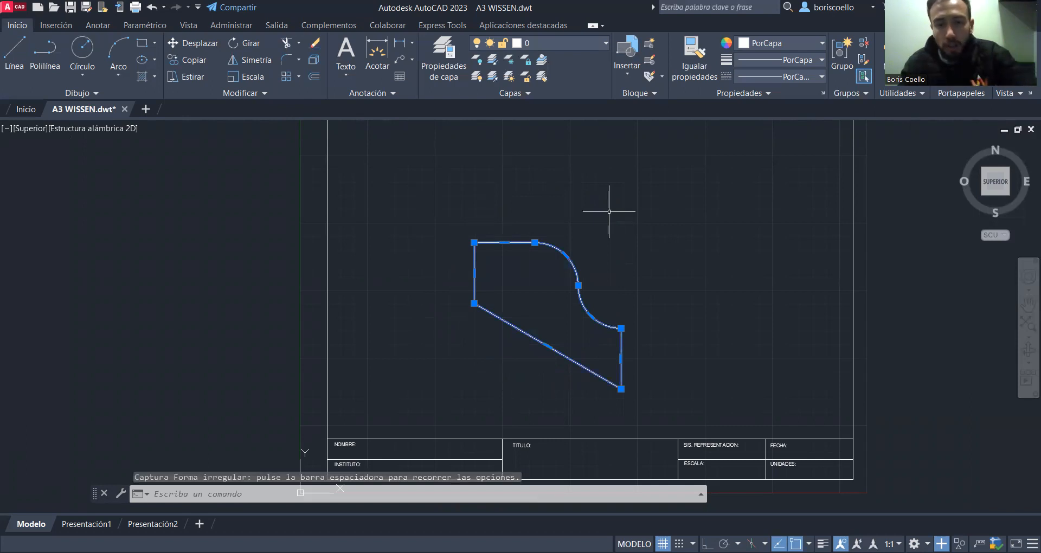
{"action": "key", "text": "Escape"}
Step: Compare window and crossing lasso selection on the closed polyline, clearing the selection after each attempt
{"action": "mouse_move", "coordinate": [599, 201]}
{"action": "left_mouse_down"}
{"action": "mouse_move", "coordinate": [642, 227]}
{"action": "mouse_move", "coordinate": [666, 325]}
{"action": "mouse_move", "coordinate": [618, 382]}
{"action": "mouse_move", "coordinate": [564, 380]}
{"action": "mouse_move", "coordinate": [527, 269]}
{"action": "mouse_move", "coordinate": [537, 208]}
{"action": "left_mouse_up"}
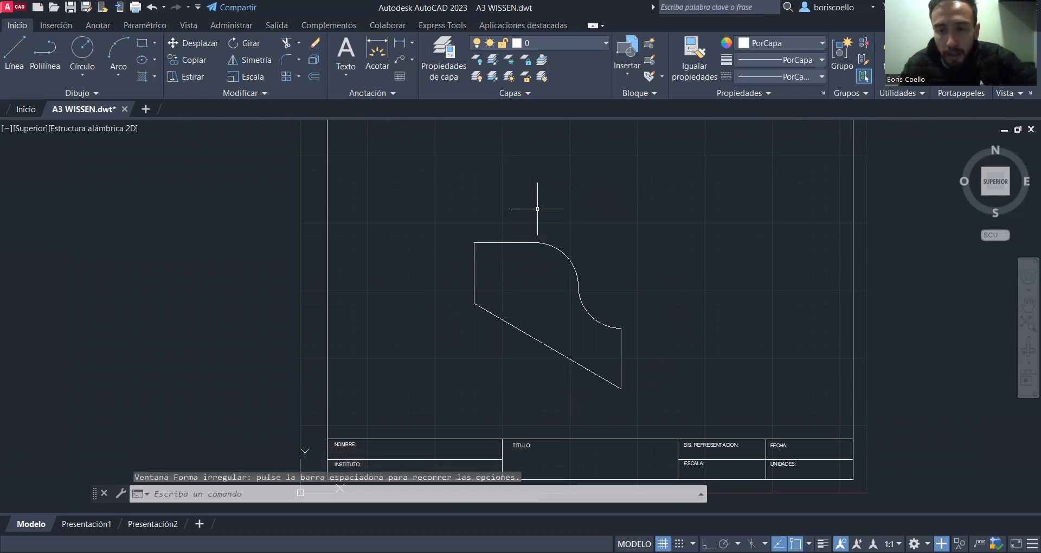
{"action": "mouse_move", "coordinate": [500, 197]}
{"action": "left_mouse_down"}
{"action": "mouse_move", "coordinate": [471, 214]}
{"action": "mouse_move", "coordinate": [464, 256]}
{"action": "mouse_move", "coordinate": [508, 229]}
{"action": "left_mouse_up"}
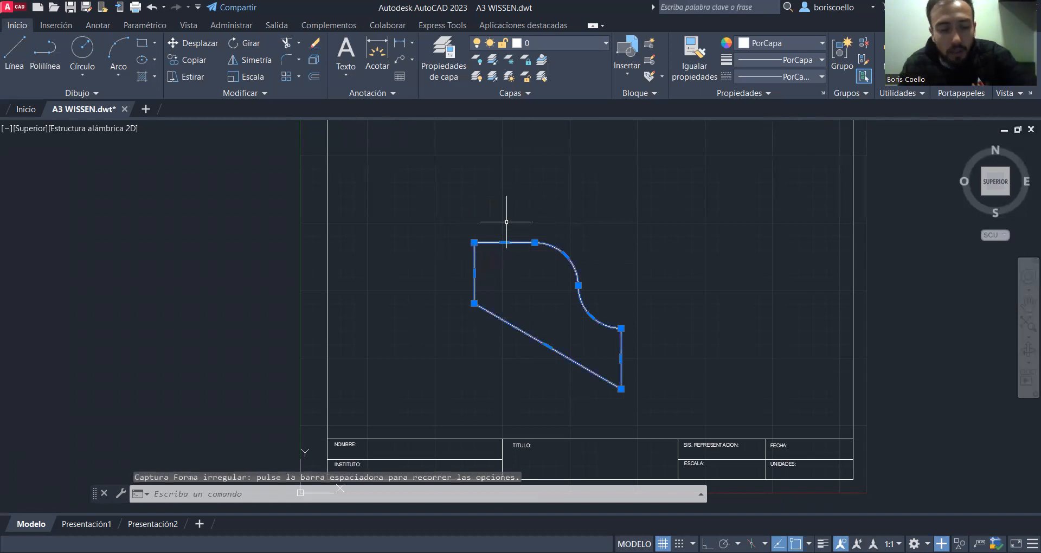
{"action": "key", "text": "Escape"}
{"action": "mouse_move", "coordinate": [539, 190]}
{"action": "left_mouse_down"}
{"action": "mouse_move", "coordinate": [621, 233]}
{"action": "mouse_move", "coordinate": [660, 301]}
{"action": "mouse_move", "coordinate": [675, 366]}
{"action": "mouse_move", "coordinate": [627, 409]}
{"action": "mouse_move", "coordinate": [573, 409]}
{"action": "mouse_move", "coordinate": [491, 380]}
{"action": "mouse_move", "coordinate": [441, 333]}
{"action": "mouse_move", "coordinate": [451, 220]}
{"action": "left_mouse_up"}
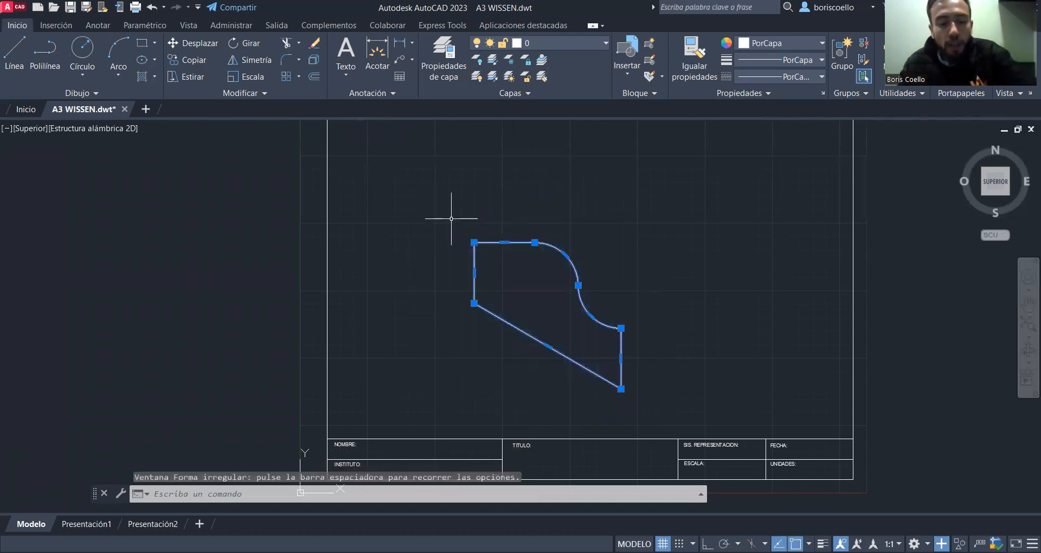
{"action": "key", "text": "Escape"}
{"action": "mouse_move", "coordinate": [528, 208]}
{"action": "left_mouse_down"}
{"action": "mouse_move", "coordinate": [374, 320]}
{"action": "mouse_move", "coordinate": [590, 273]}
{"action": "left_mouse_up"}
{"action": "key", "text": "Escape"}
Step: Select the closed polyline once more with a crossing lasso and erase it from the sheet
{"action": "mouse_move", "coordinate": [514, 194]}
{"action": "left_mouse_down"}
{"action": "mouse_move", "coordinate": [596, 233]}
{"action": "mouse_move", "coordinate": [538, 390]}
{"action": "mouse_move", "coordinate": [408, 215]}
{"action": "left_mouse_up"}
{"action": "mouse_move", "coordinate": [528, 184]}
{"action": "left_mouse_down"}
{"action": "mouse_move", "coordinate": [690, 400]}
{"action": "mouse_move", "coordinate": [467, 291]}
{"action": "mouse_move", "coordinate": [442, 218]}
{"action": "mouse_move", "coordinate": [466, 222]}
{"action": "mouse_move", "coordinate": [533, 324]}
{"action": "left_mouse_up"}
{"action": "key", "text": "Escape"}
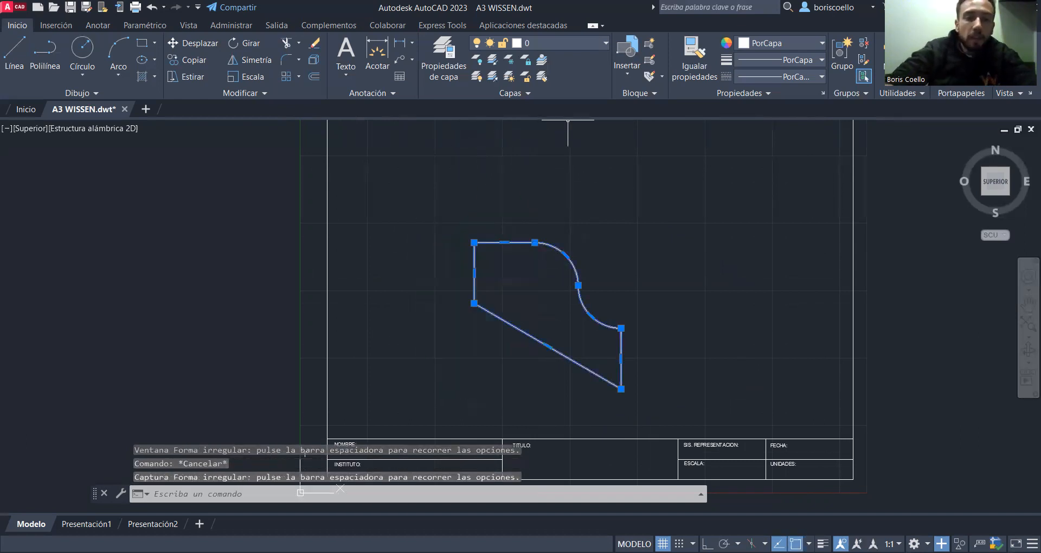
{"action": "key", "text": "Delete"}
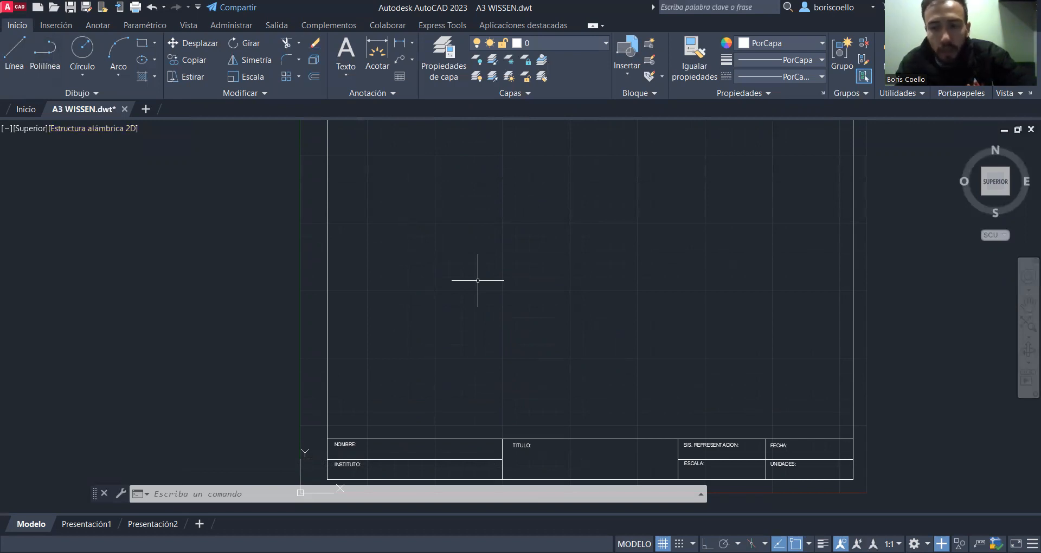
{"action": "left_click", "coordinate": [947, 86]}
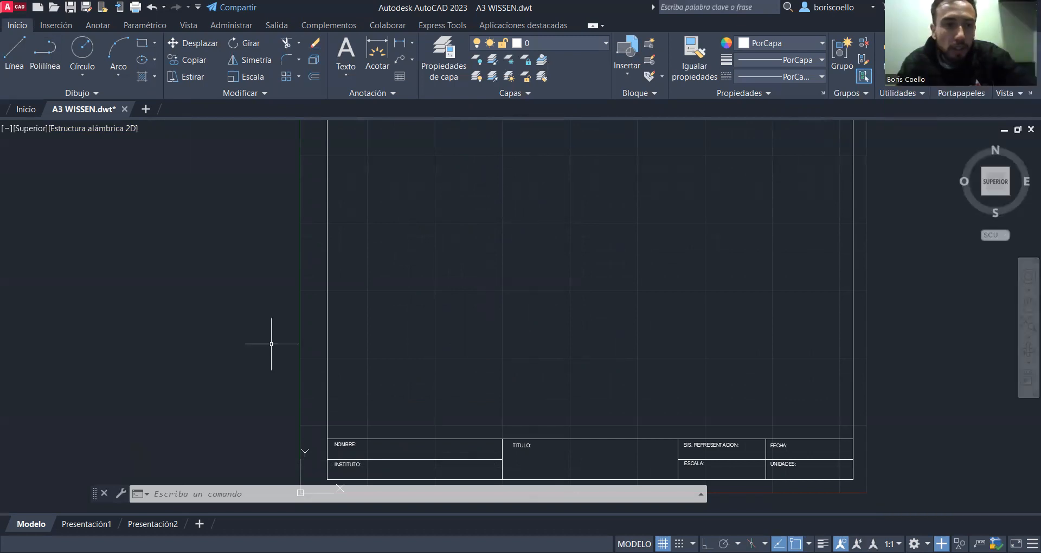
Step: Draw a circle centred at 125,125 with a radius of 50, select it to examine it, and clear the selection
{"action": "left_click", "coordinate": [74, 74]}
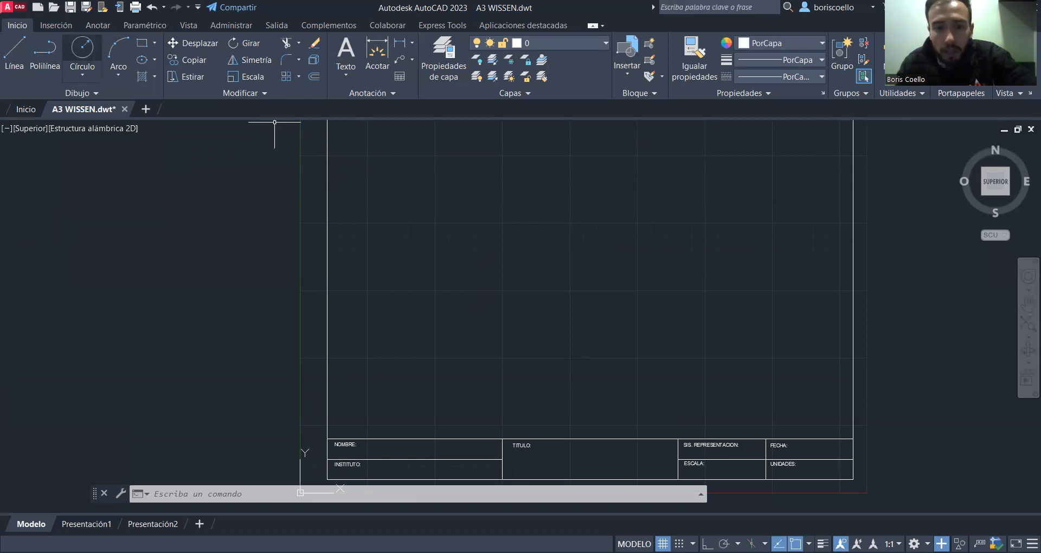
{"action": "left_click", "coordinate": [83, 48]}
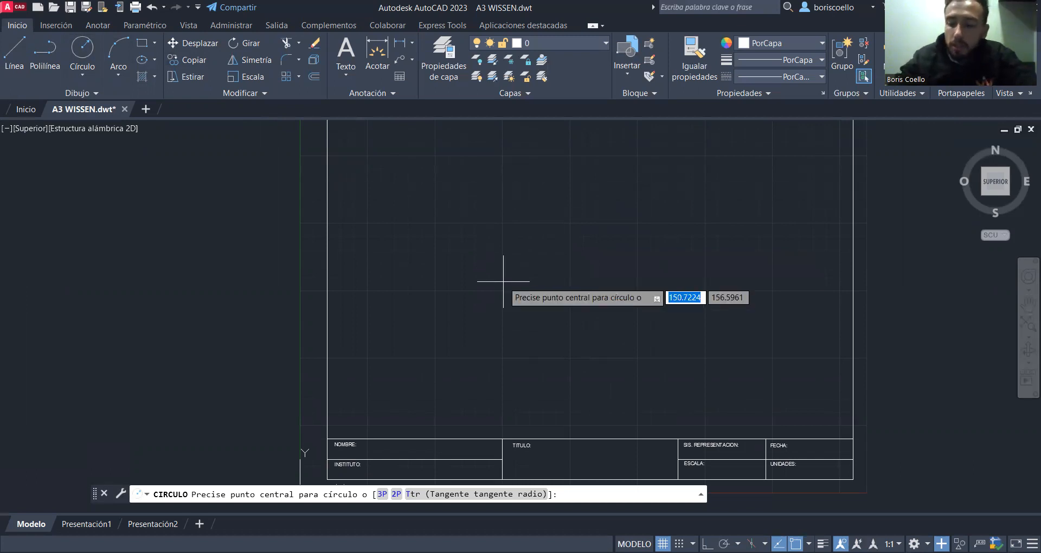
{"action": "type", "text": "125"}
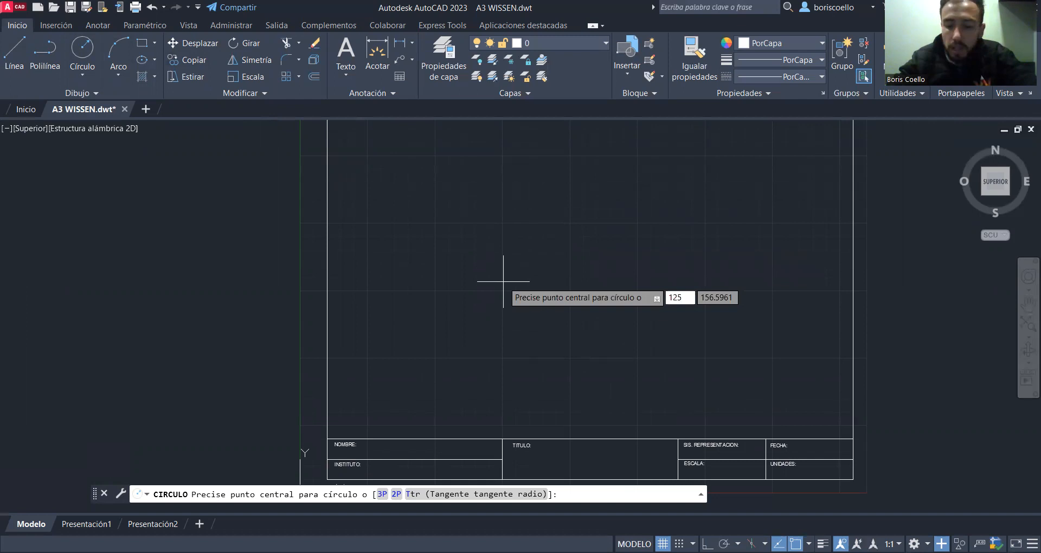
{"action": "key", "text": "Tab"}
{"action": "type", "text": "125"}
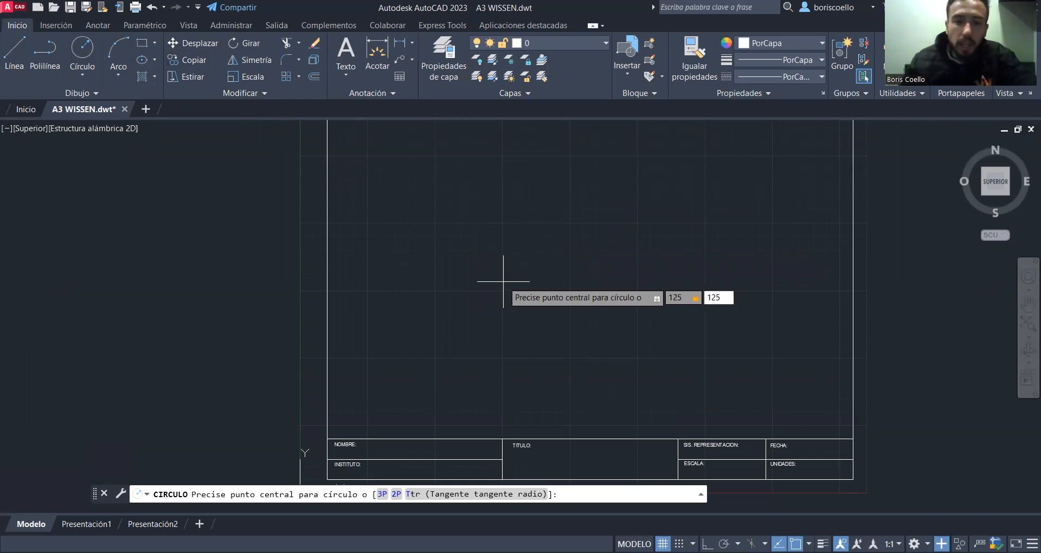
{"action": "key", "text": "Return"}
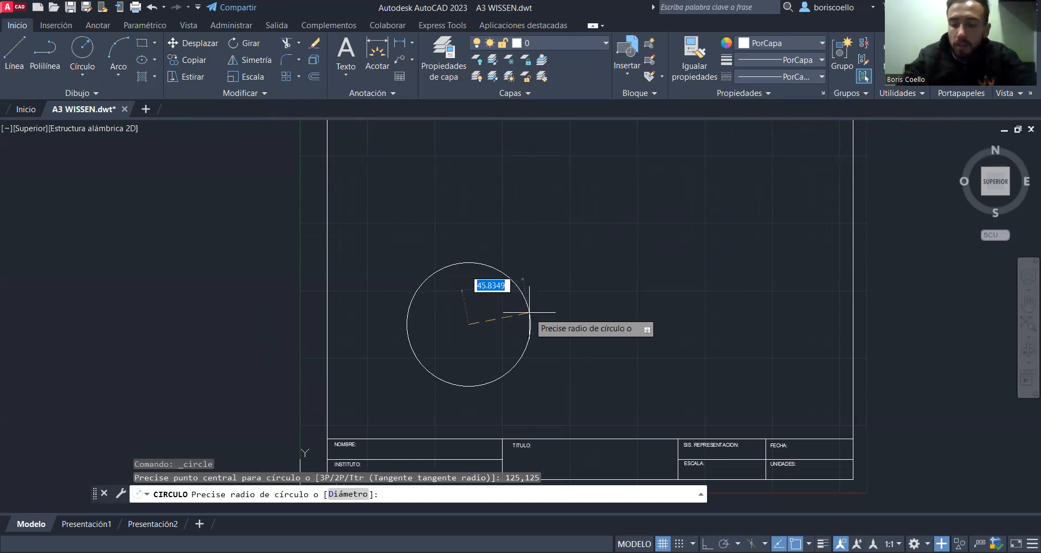
{"action": "type", "text": "50"}
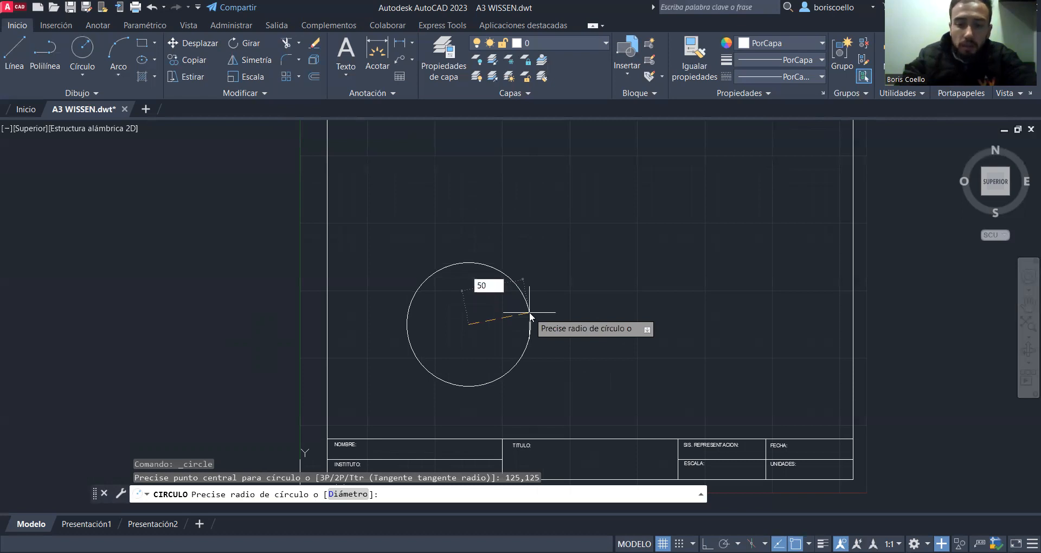
{"action": "key", "text": "Return"}
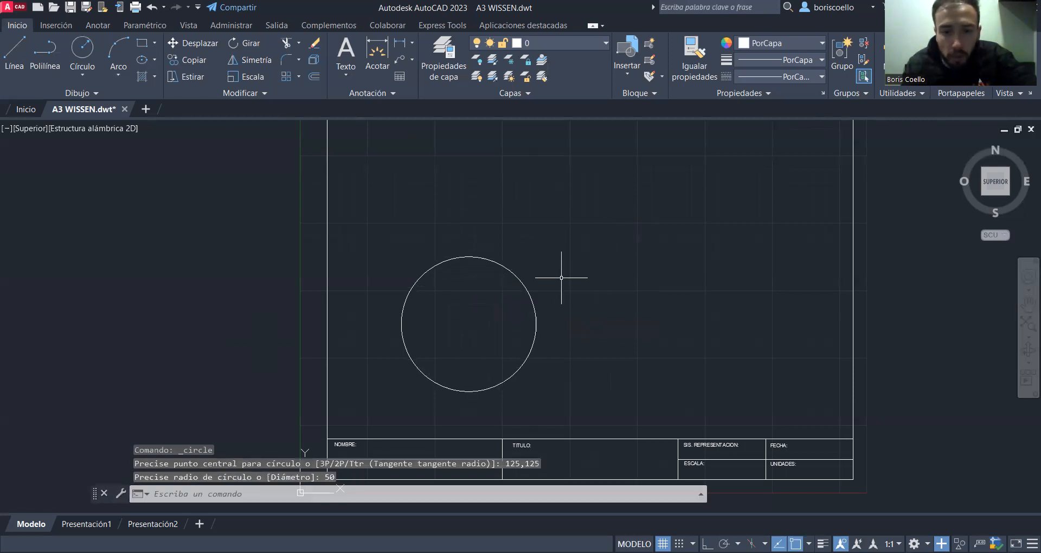
{"action": "left_click", "coordinate": [501, 261]}
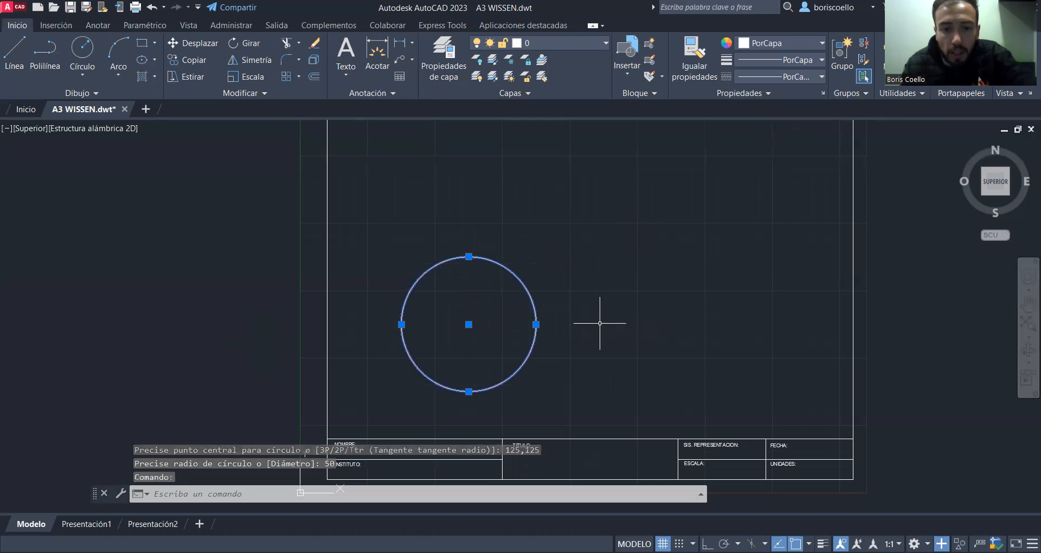
{"action": "key", "text": "Escape"}
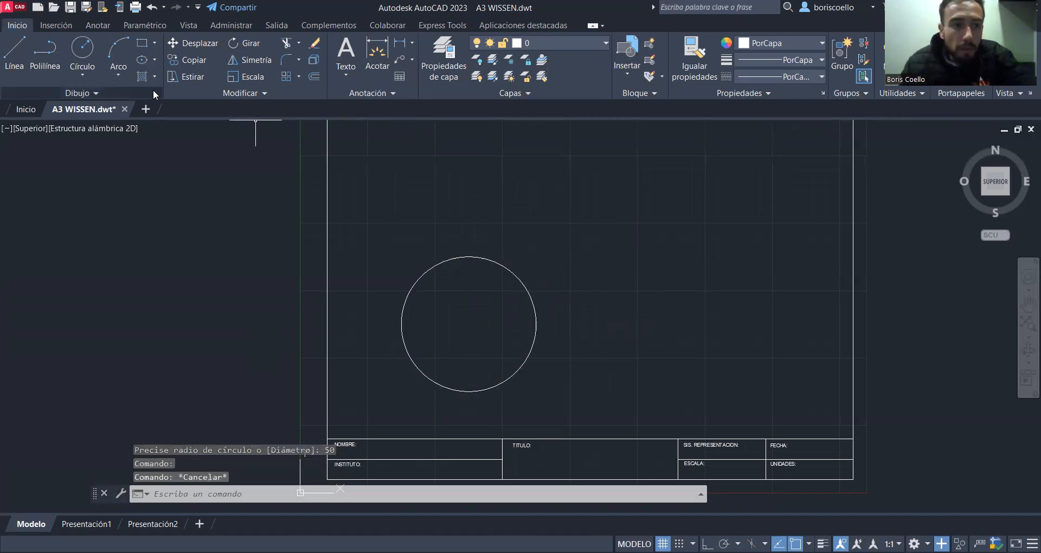
Step: Draw a circle by centre and diameter, centred at 200,200 with a diameter of 100
{"action": "left_click", "coordinate": [80, 75]}
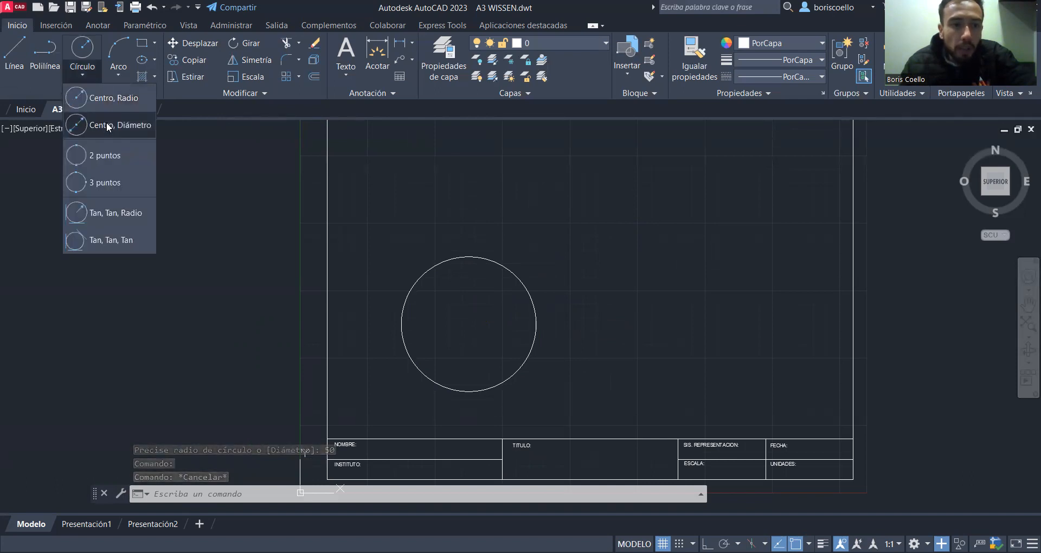
{"action": "left_click", "coordinate": [78, 75]}
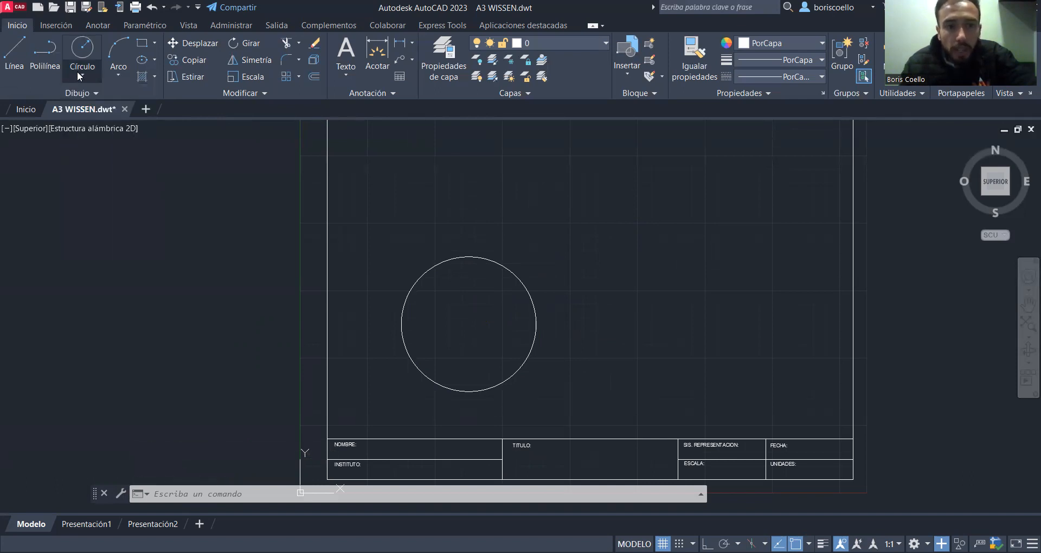
{"action": "left_click", "coordinate": [78, 76]}
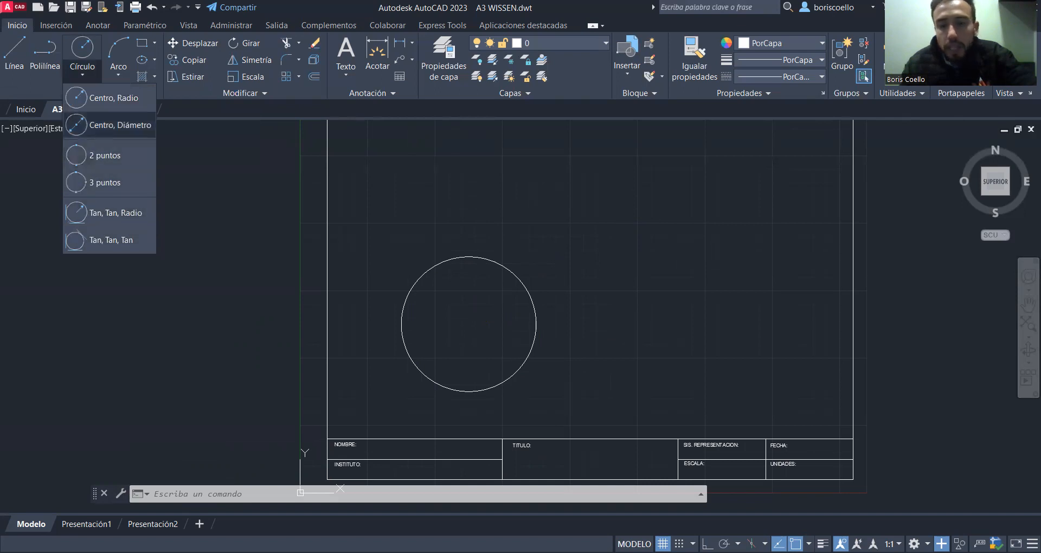
{"action": "left_click", "coordinate": [116, 125]}
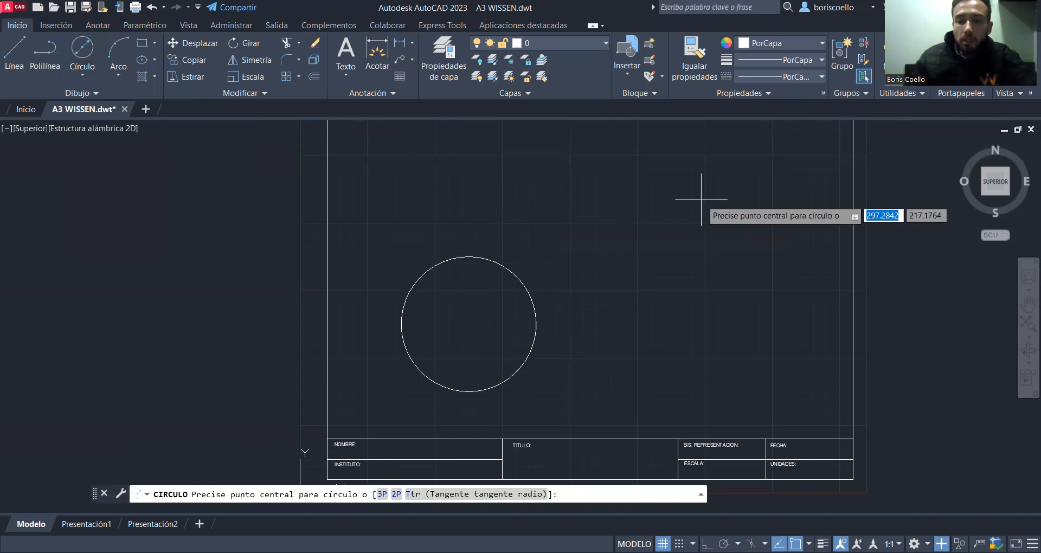
{"action": "type", "text": "200"}
{"action": "key", "text": "Tab"}
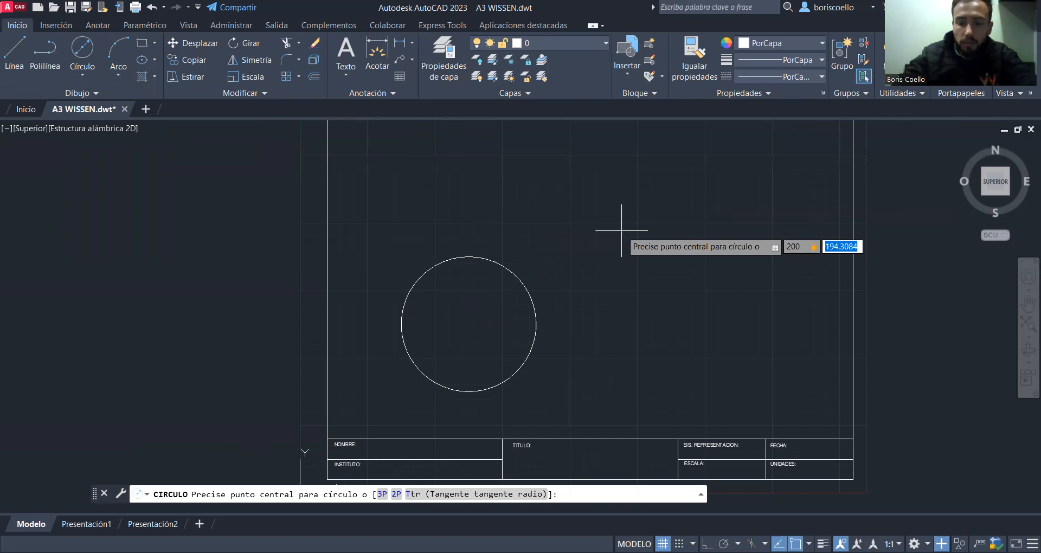
{"action": "type", "text": "200"}
{"action": "key", "text": "Return"}
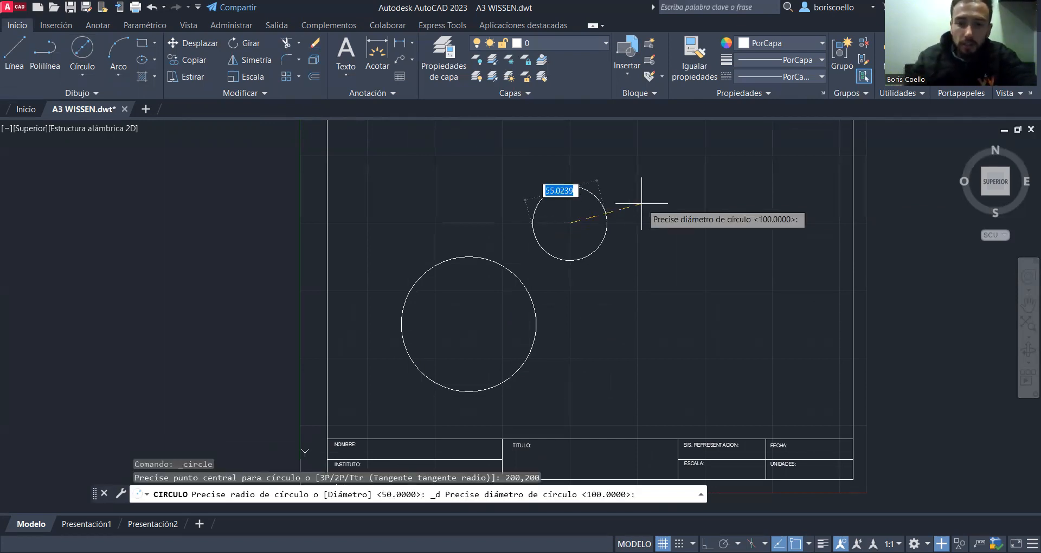
{"action": "type", "text": "100"}
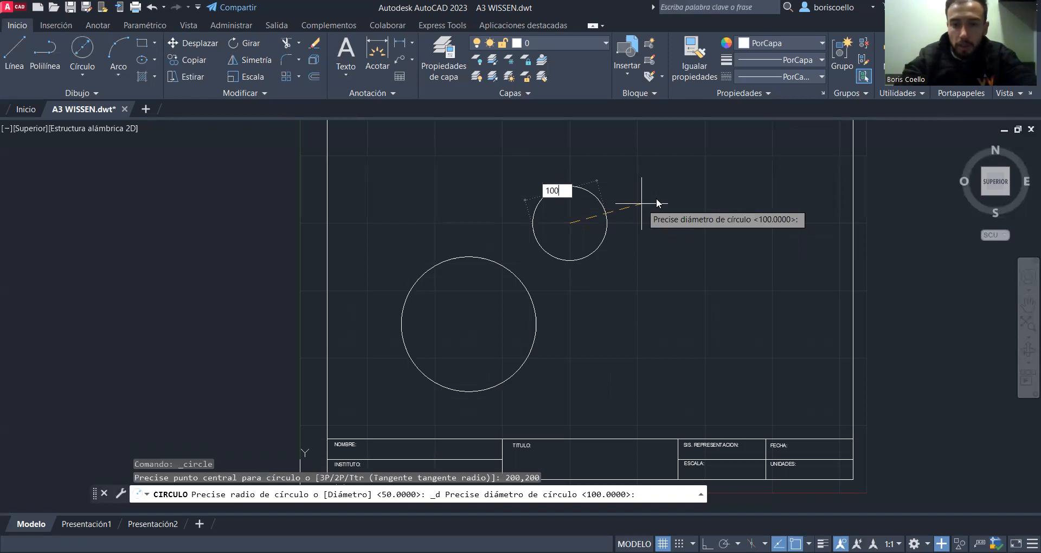
{"action": "key", "text": "Return"}
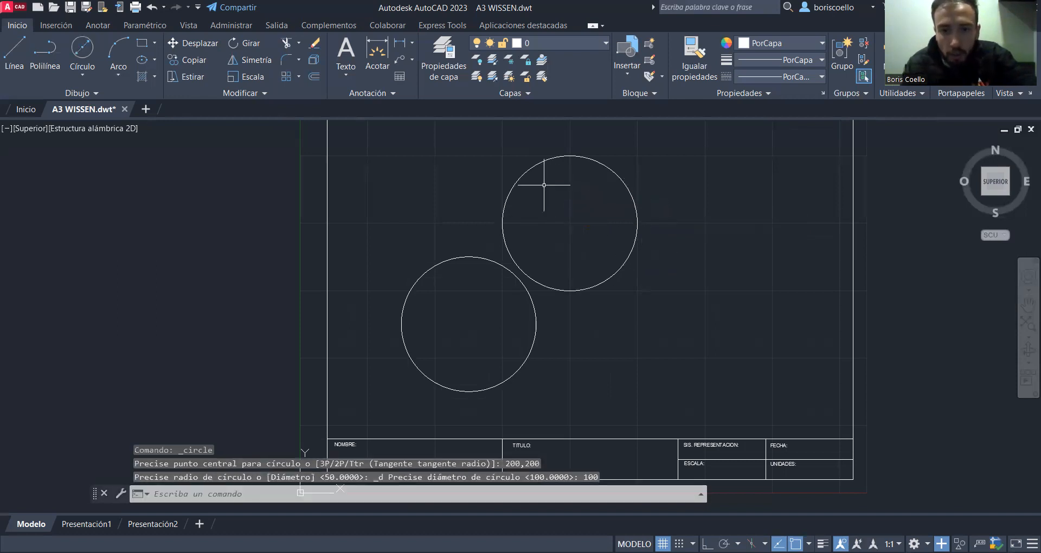
Step: Select the lower circle and the upper circle one at a time to compare them, clearing each selection
{"action": "left_click", "coordinate": [499, 263]}
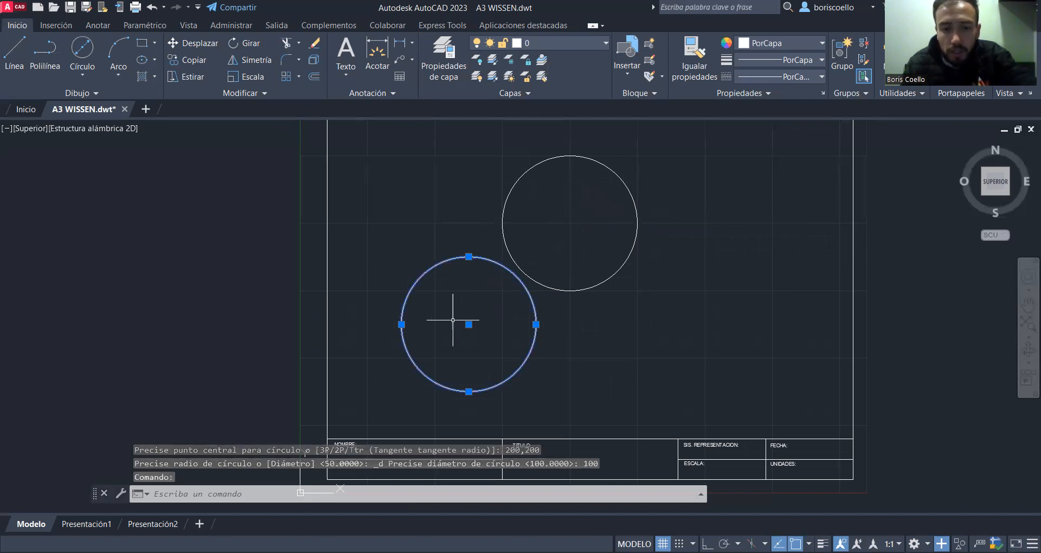
{"action": "key", "text": "Escape"}
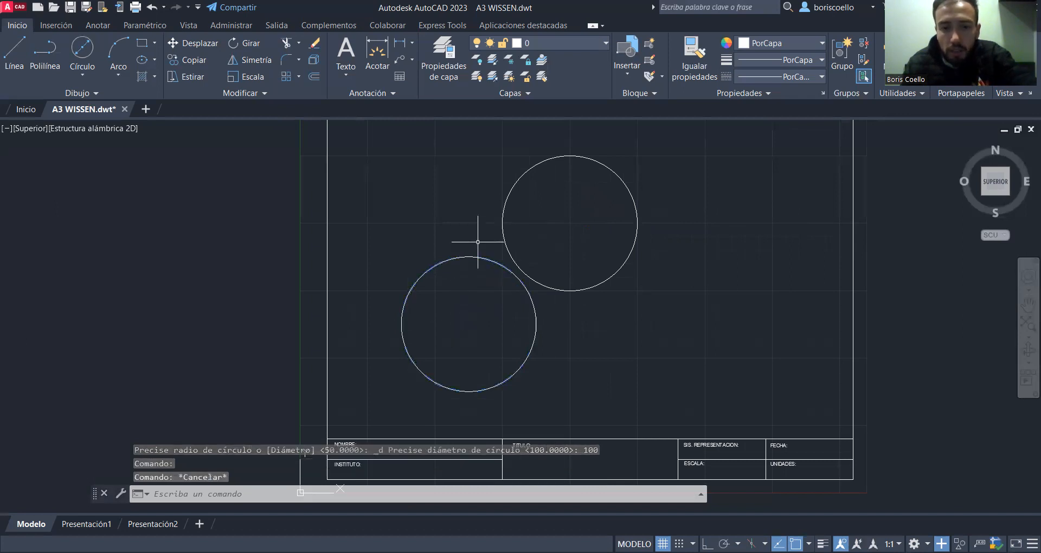
{"action": "left_click", "coordinate": [506, 202]}
{"action": "key", "text": "Escape"}
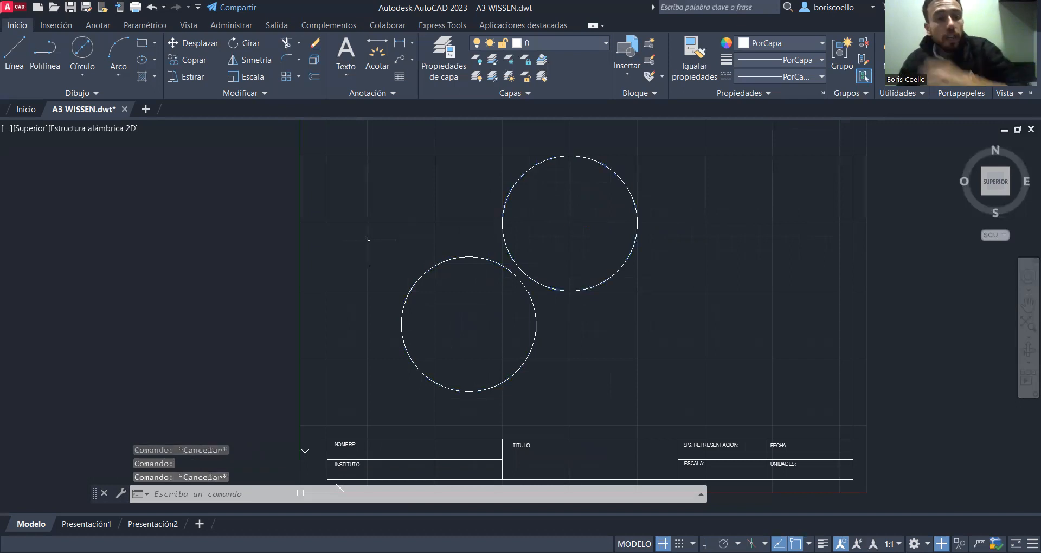
Step: Draw a two-point circle whose diameter runs between the centres of the two existing circles, and review the active object snaps
{"action": "left_click", "coordinate": [83, 76]}
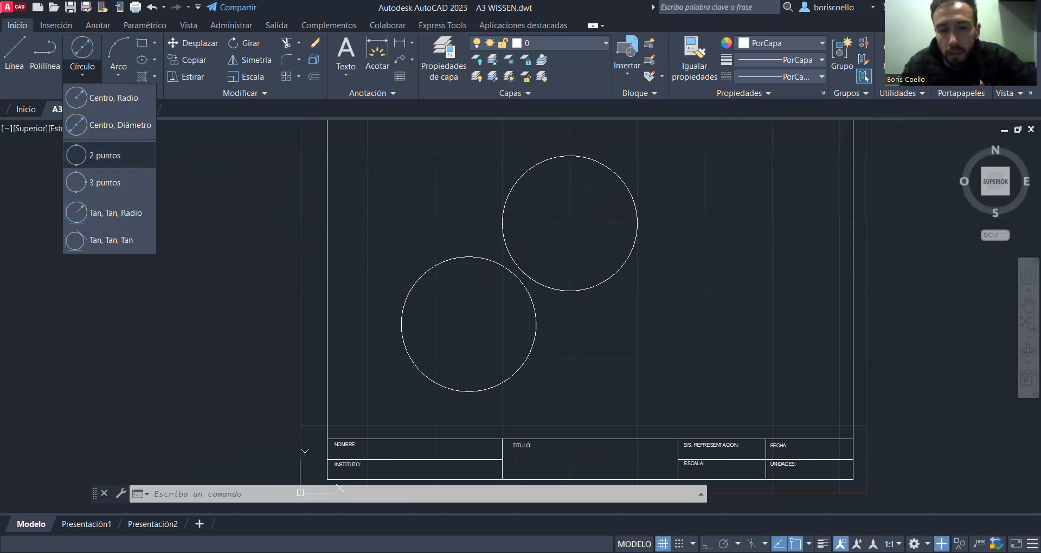
{"action": "left_click", "coordinate": [108, 155]}
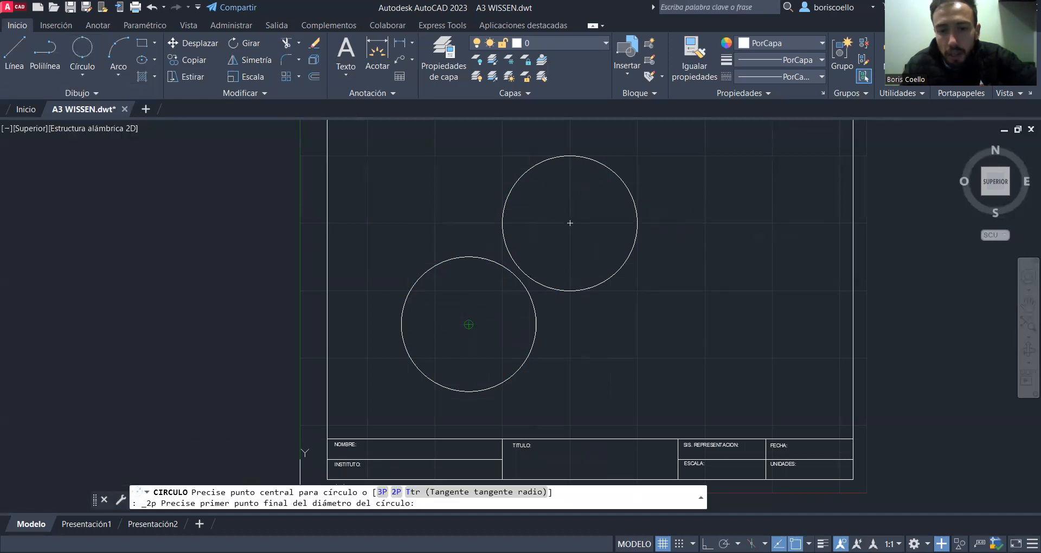
{"action": "left_click", "coordinate": [469, 324]}
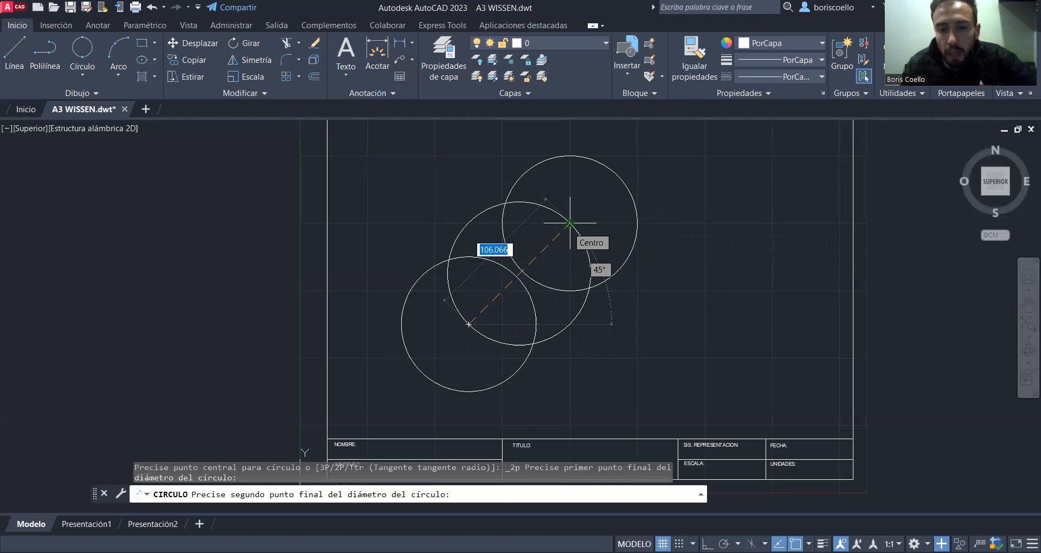
{"action": "left_click", "coordinate": [569, 223]}
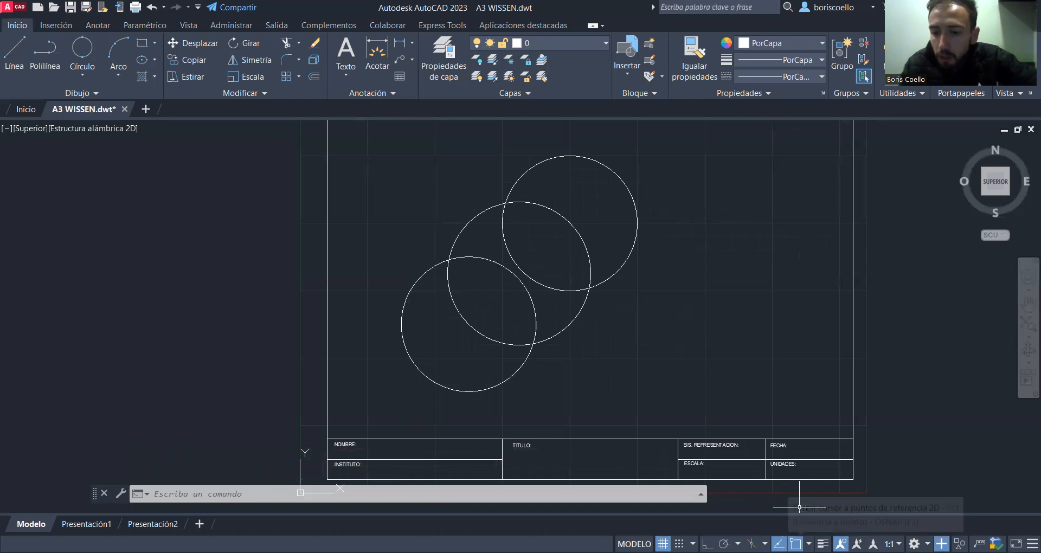
{"action": "left_click", "coordinate": [808, 544]}
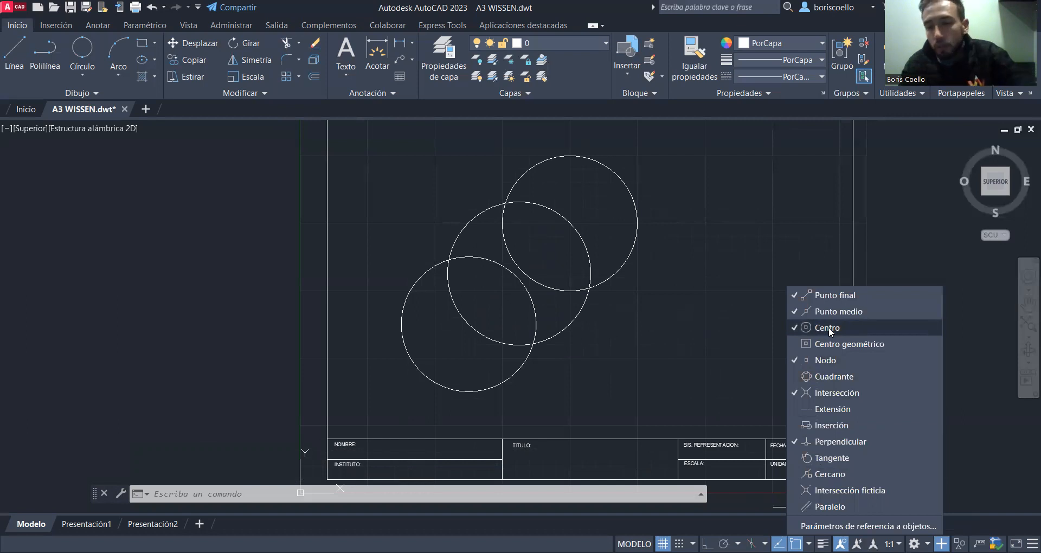
{"action": "key", "text": "Escape"}
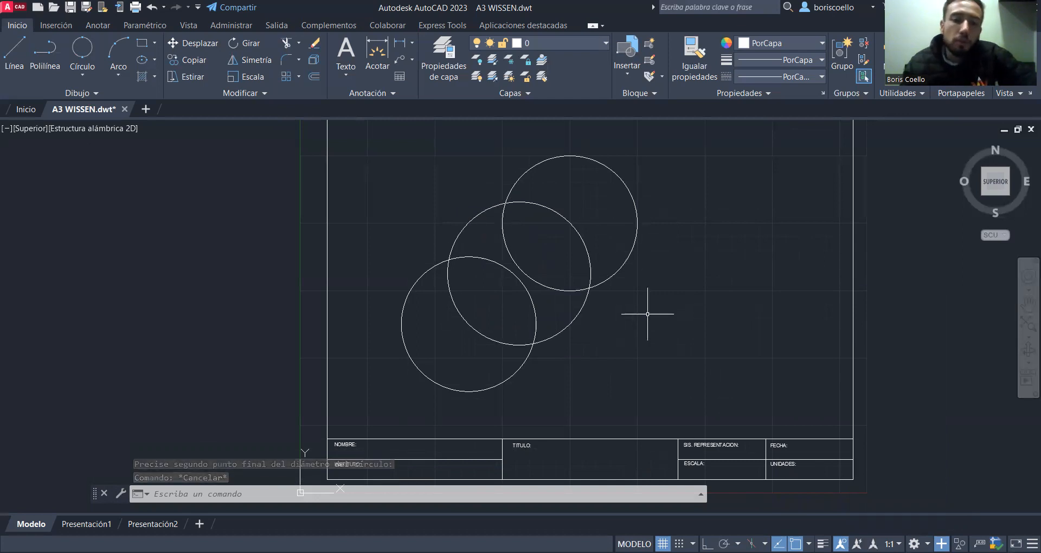
Step: Draw a three-point circle through the lowest circle's centre, the middle circle's centre, and the upper intersection of the middle and upper circles
{"action": "left_click", "coordinate": [81, 75]}
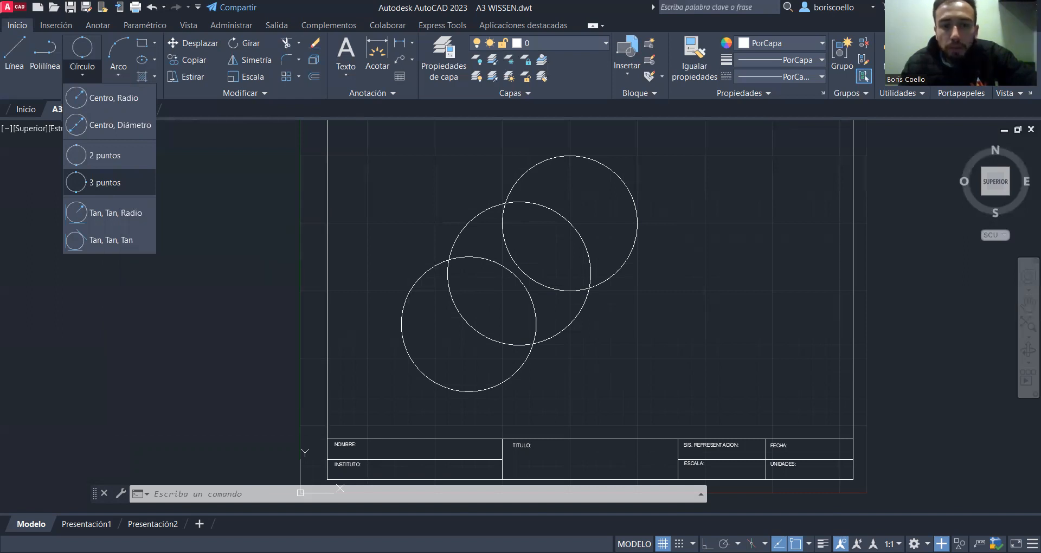
{"action": "left_click", "coordinate": [104, 182]}
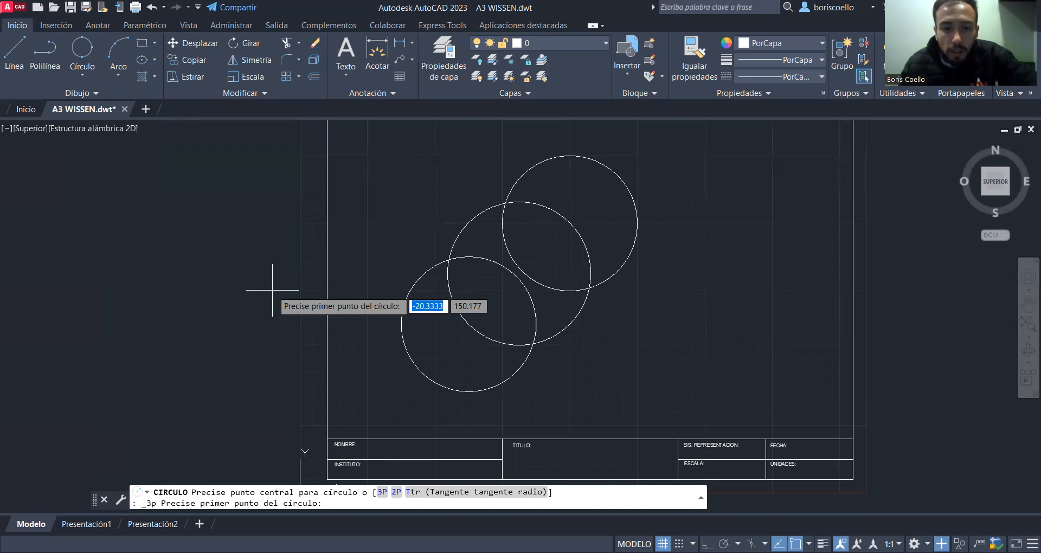
{"action": "left_click", "coordinate": [469, 324]}
{"action": "left_click", "coordinate": [519, 274]}
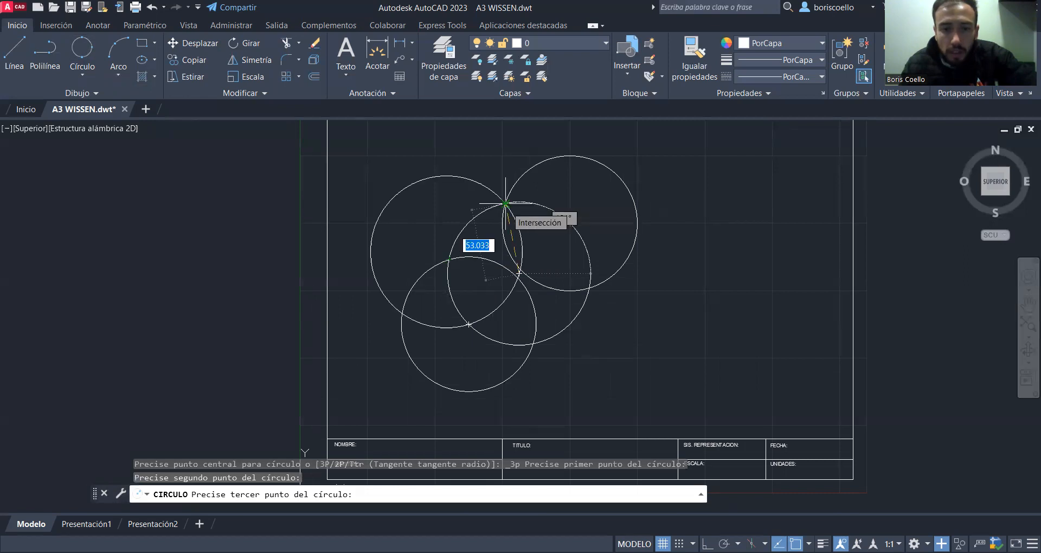
{"action": "scroll", "coordinate": [506, 204], "scroll_direction": "up", "scroll_amount": 4}
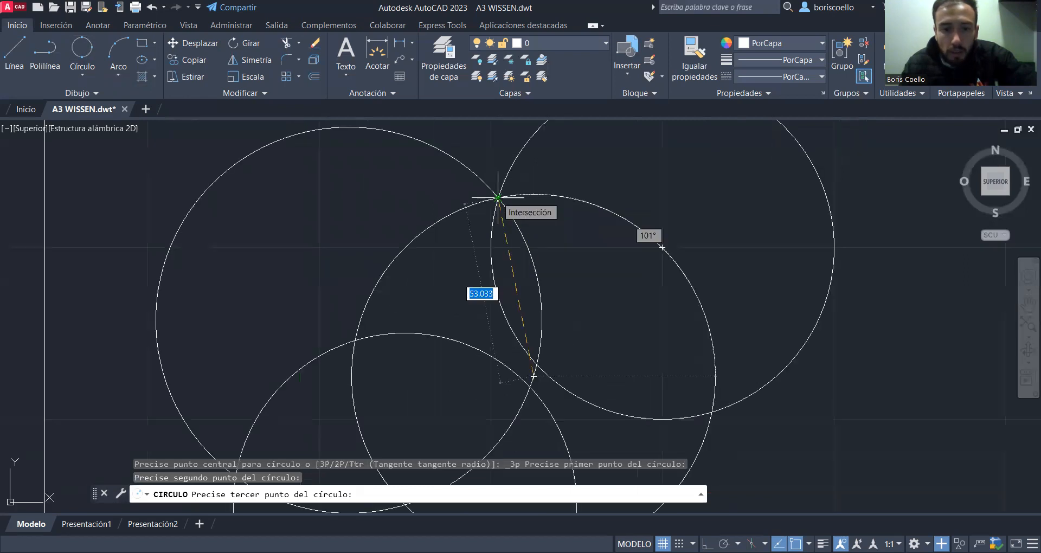
{"action": "left_click", "coordinate": [498, 198]}
{"action": "scroll", "coordinate": [577, 284], "scroll_direction": "down", "scroll_amount": 4}
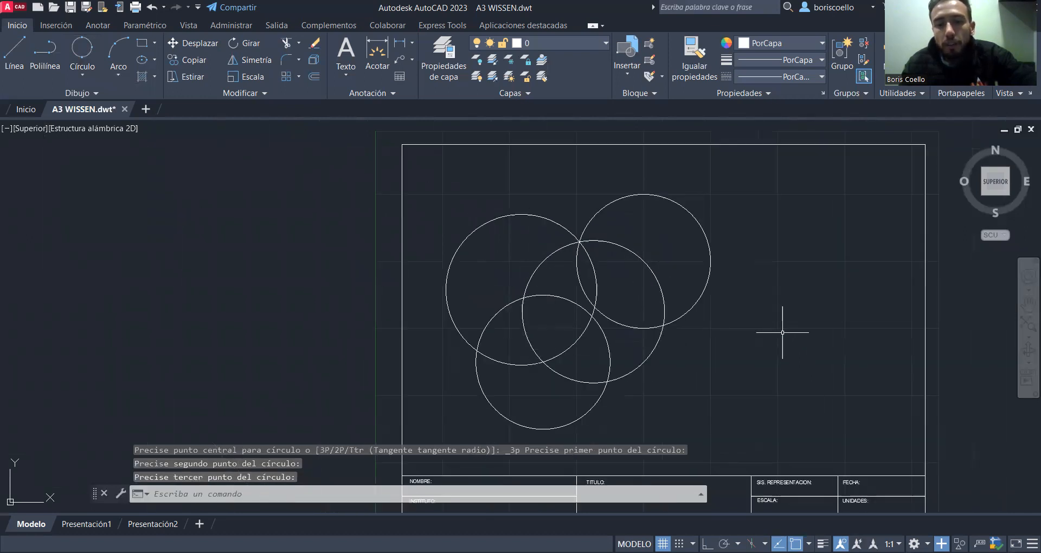
{"action": "scroll", "coordinate": [781, 318], "scroll_direction": "down", "scroll_amount": 2}
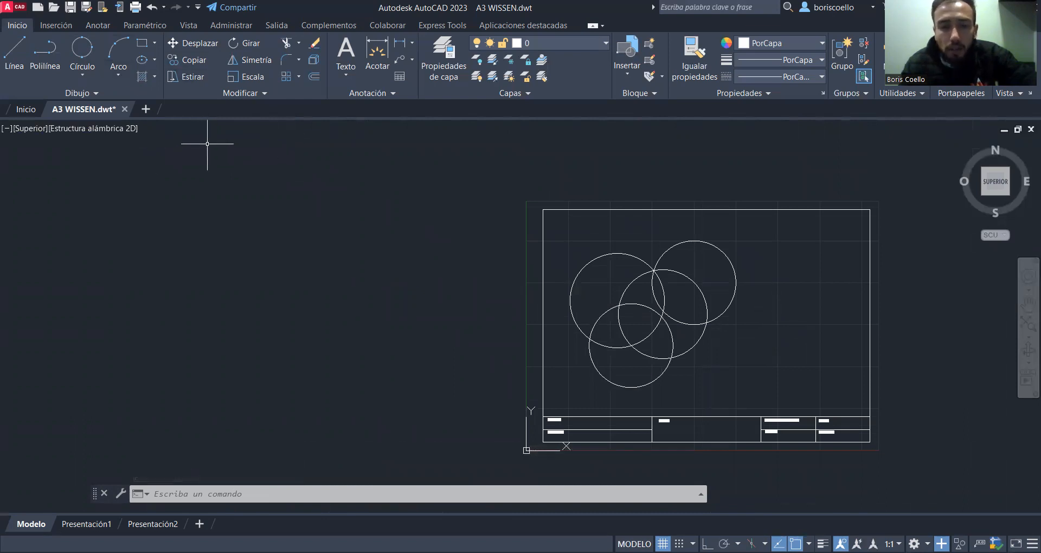
{"action": "left_click", "coordinate": [86, 72]}
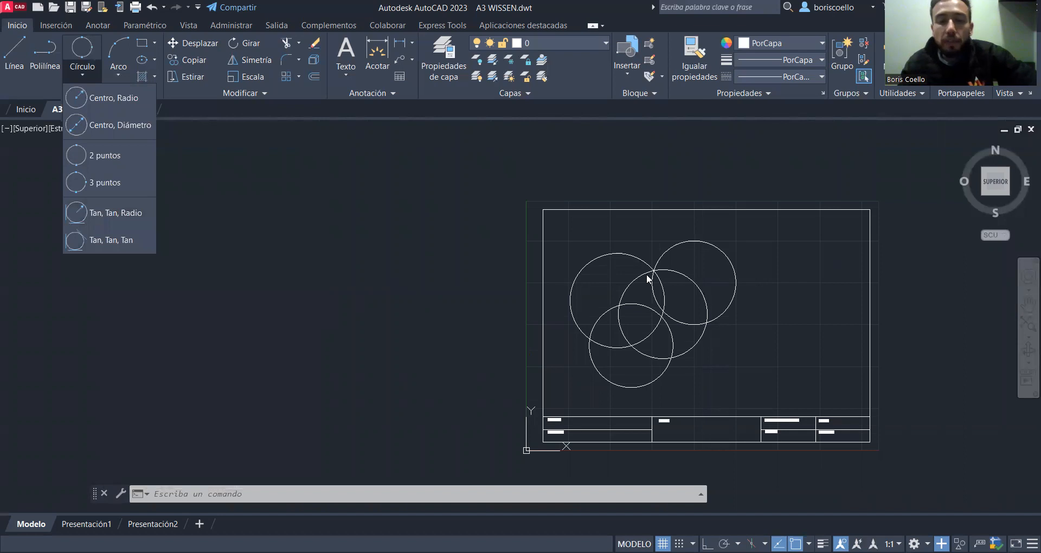
{"action": "left_click", "coordinate": [928, 321]}
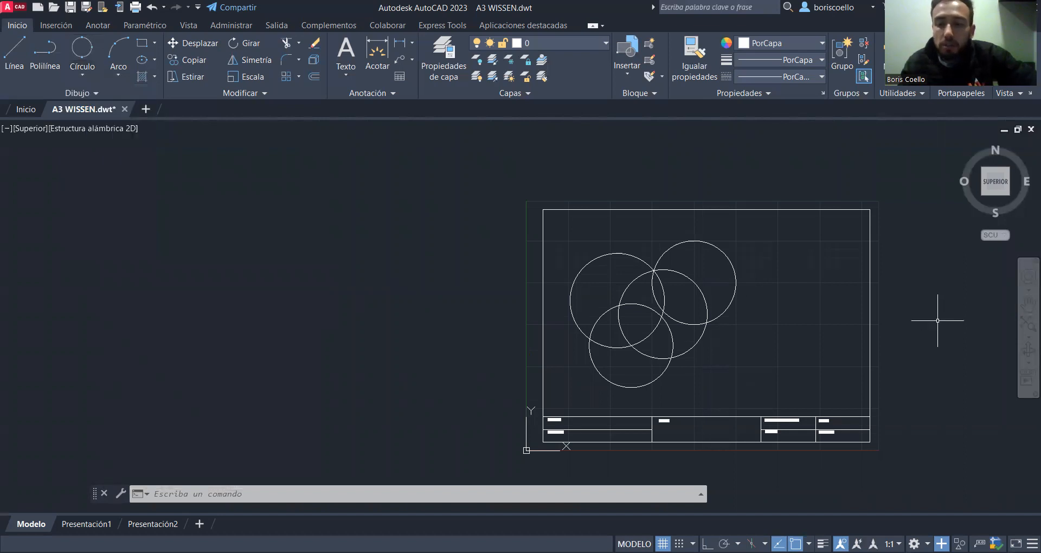
Step: Compare crossing and window lasso selection on the overlapping circles, clearing the selection
{"action": "left_click", "coordinate": [1025, 326]}
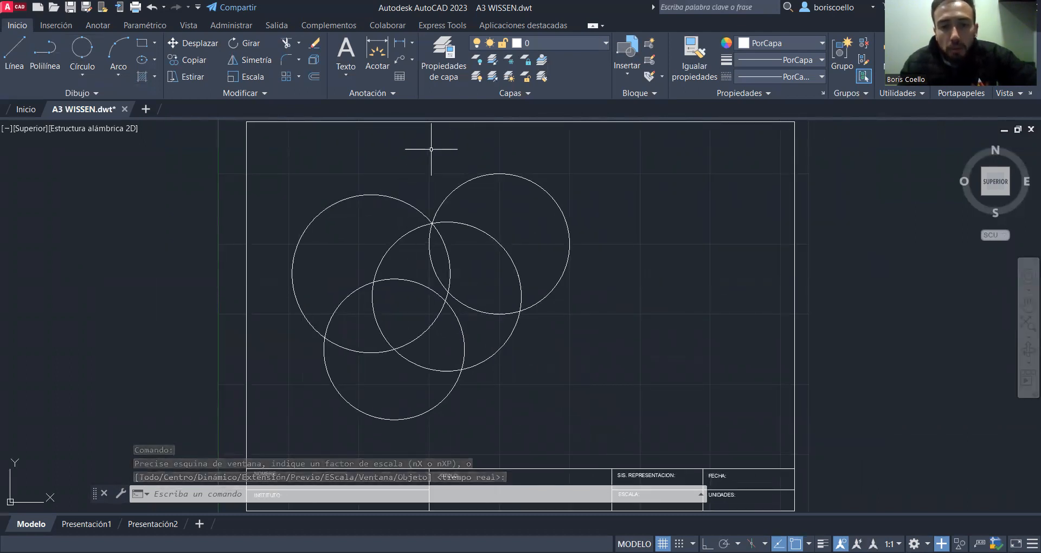
{"action": "mouse_move", "coordinate": [431, 149]}
{"action": "left_mouse_down"}
{"action": "mouse_move", "coordinate": [411, 161]}
{"action": "mouse_move", "coordinate": [408, 187]}
{"action": "mouse_move", "coordinate": [417, 230]}
{"action": "mouse_move", "coordinate": [445, 252]}
{"action": "mouse_move", "coordinate": [477, 252]}
{"action": "mouse_move", "coordinate": [547, 219]}
{"action": "left_mouse_up"}
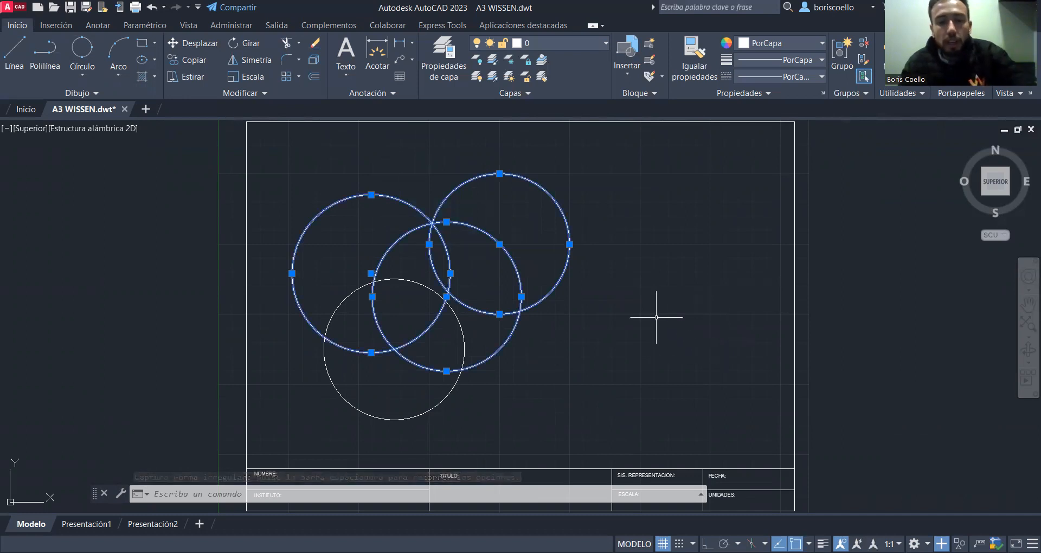
{"action": "key", "text": "Escape"}
{"action": "mouse_move", "coordinate": [531, 332]}
{"action": "left_mouse_down"}
{"action": "mouse_move", "coordinate": [465, 224]}
{"action": "mouse_move", "coordinate": [405, 345]}
{"action": "mouse_move", "coordinate": [497, 357]}
{"action": "left_mouse_up"}
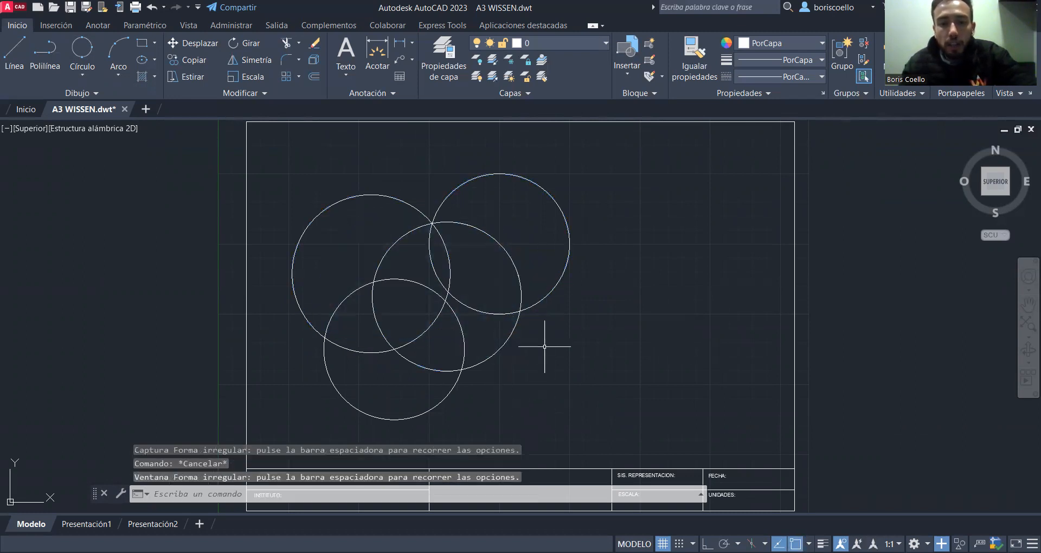
Step: Select all four circles with a lasso and erase them from the sheet
{"action": "mouse_move", "coordinate": [575, 314]}
{"action": "left_mouse_down"}
{"action": "mouse_move", "coordinate": [554, 252]}
{"action": "mouse_move", "coordinate": [434, 205]}
{"action": "mouse_move", "coordinate": [393, 205]}
{"action": "mouse_move", "coordinate": [360, 300]}
{"action": "left_mouse_up"}
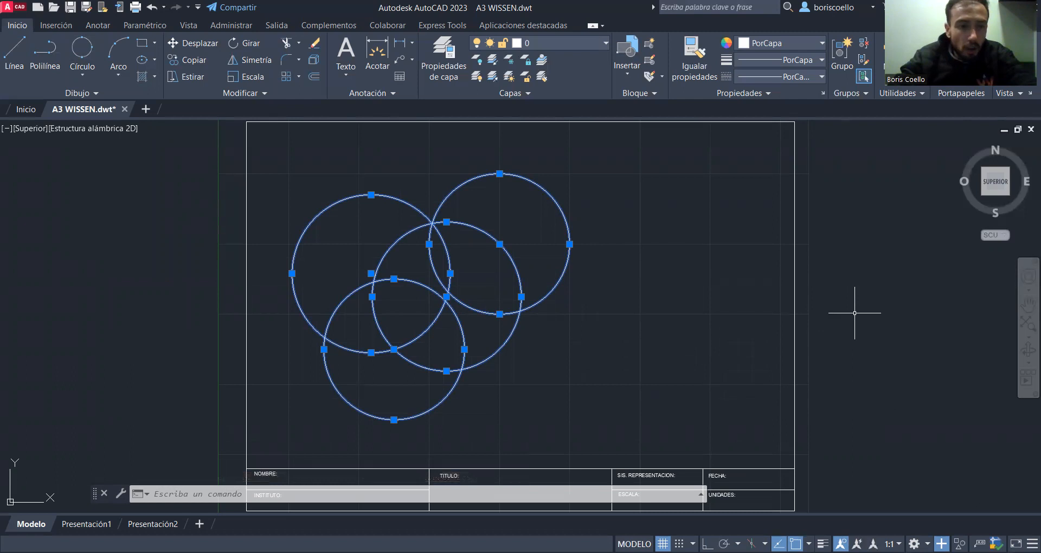
{"action": "key", "text": "Delete"}
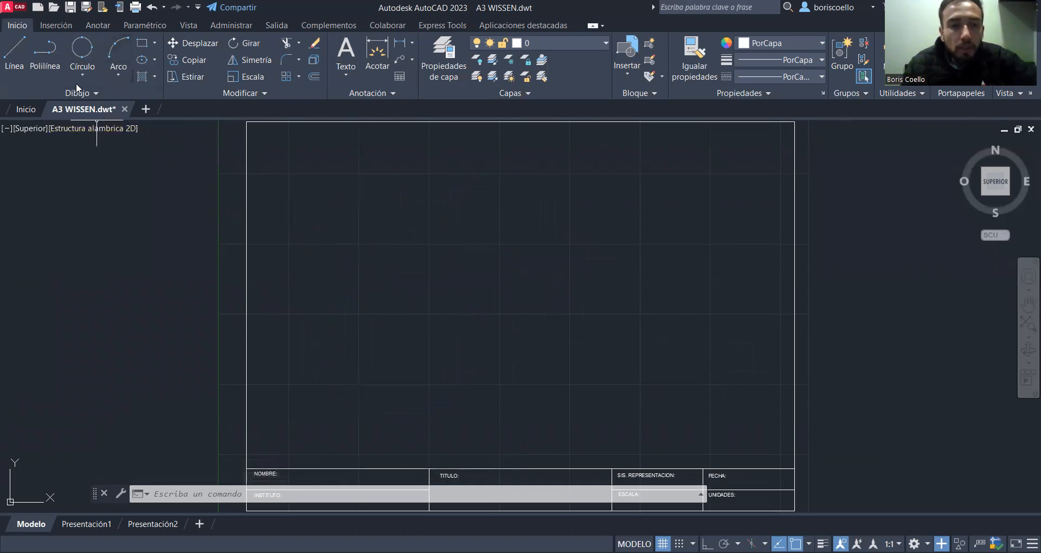
{"action": "left_click", "coordinate": [115, 80]}
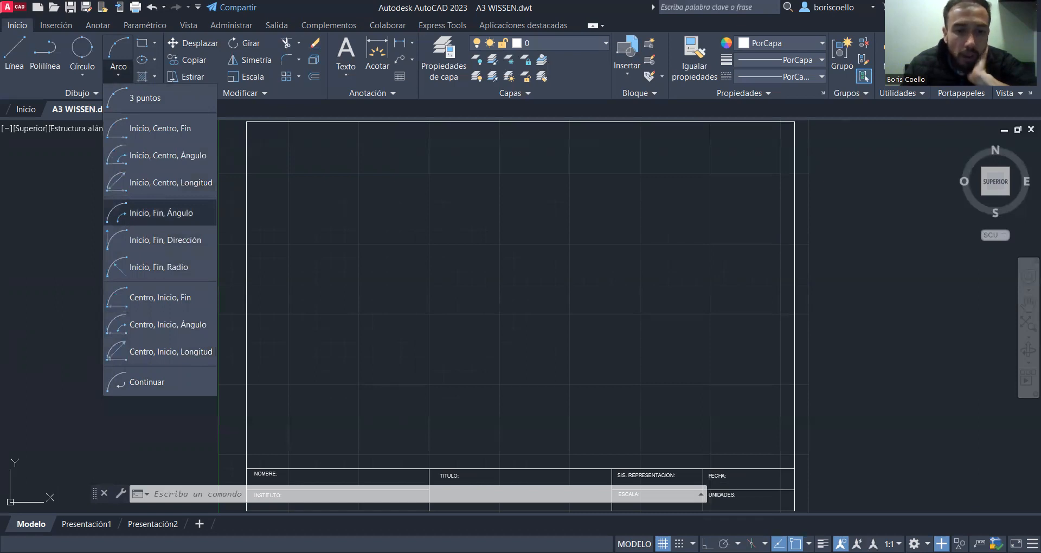
{"action": "left_click", "coordinate": [160, 212]}
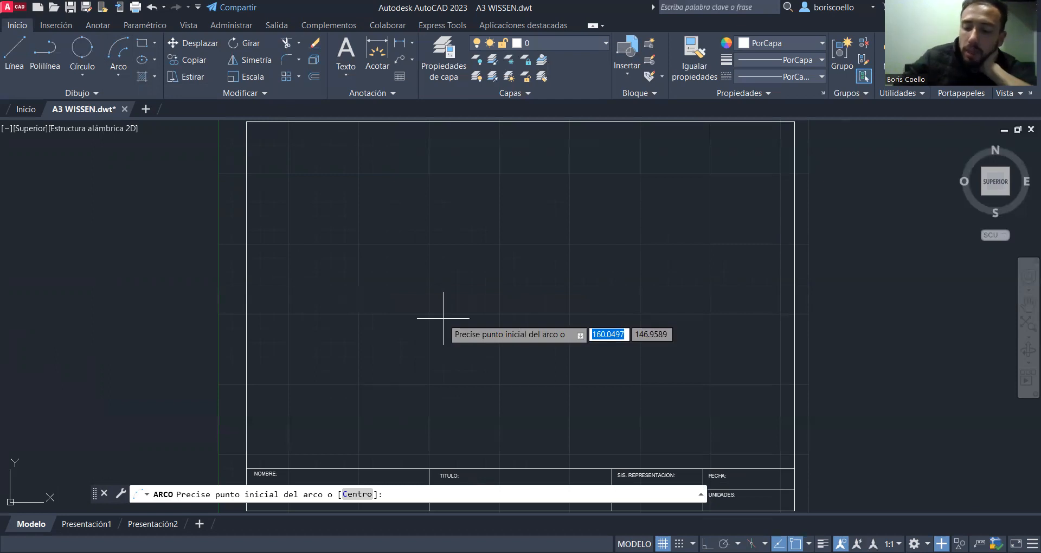
{"action": "type", "text": "2502"}
{"action": "key", "text": "BackSpace"}
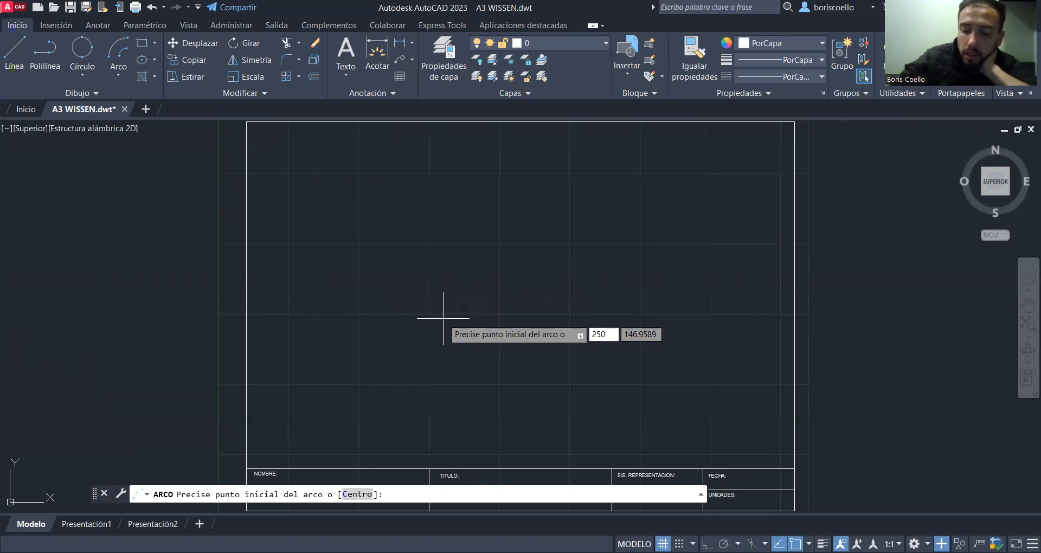
{"action": "key", "text": "Tab"}
{"action": "type", "text": "200"}
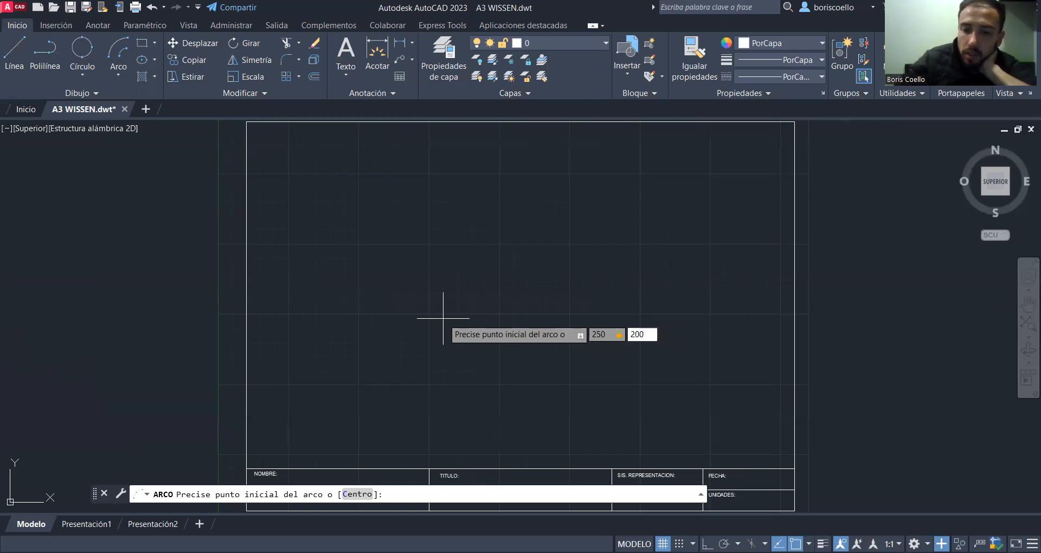
{"action": "key", "text": "Return"}
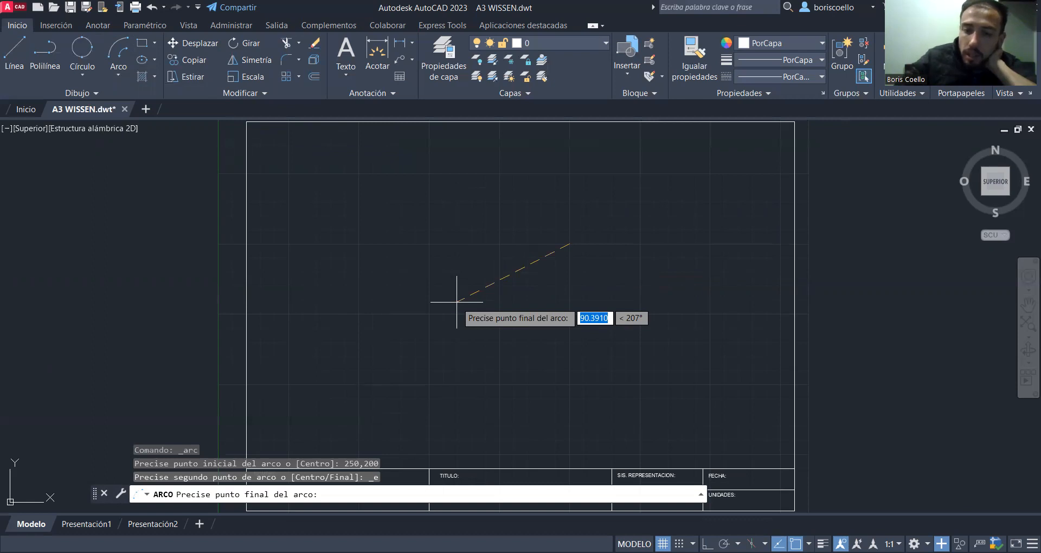
{"action": "type", "text": "175"}
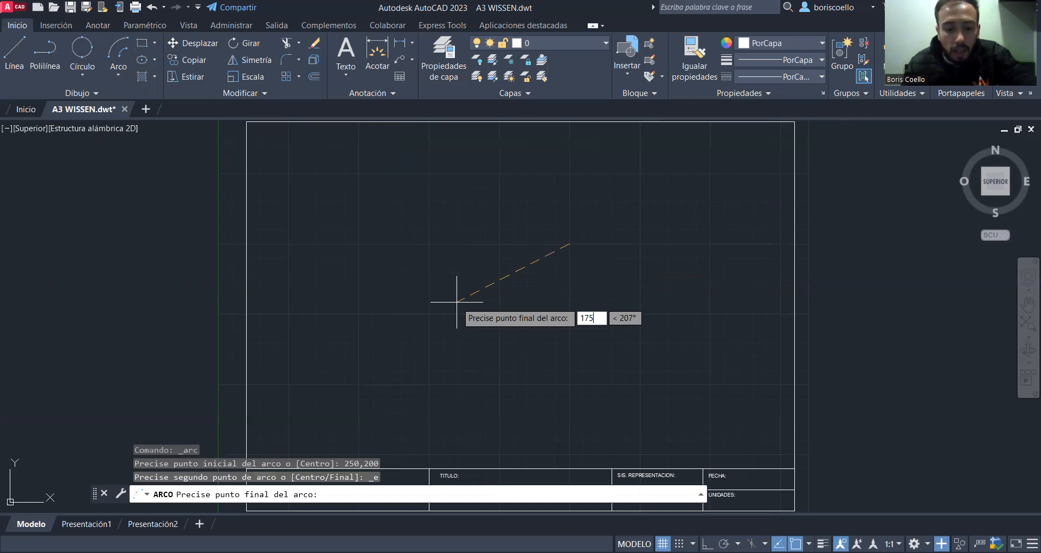
{"action": "key", "text": "Return"}
{"action": "type", "text": "H"}
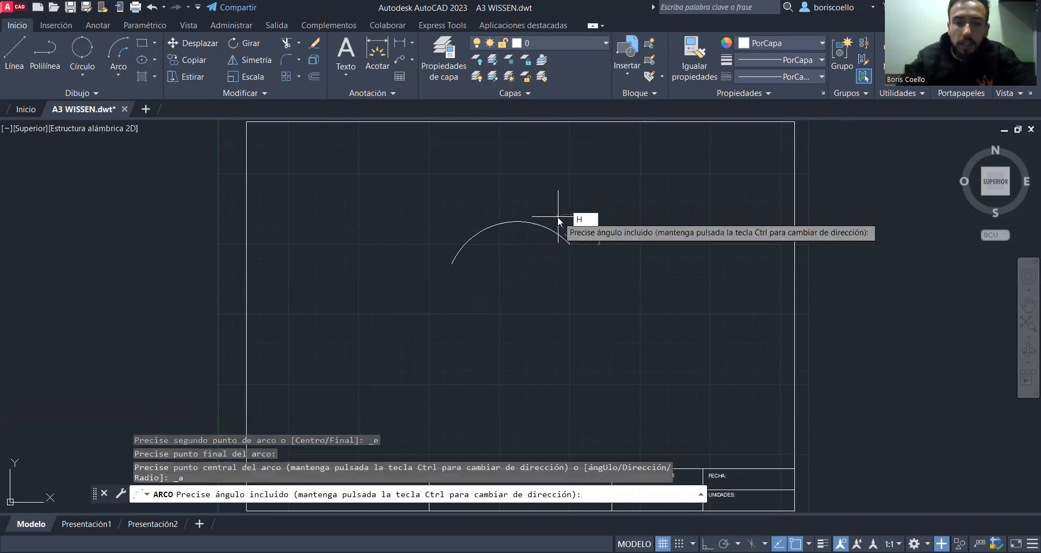
{"action": "key", "text": "Escape"}
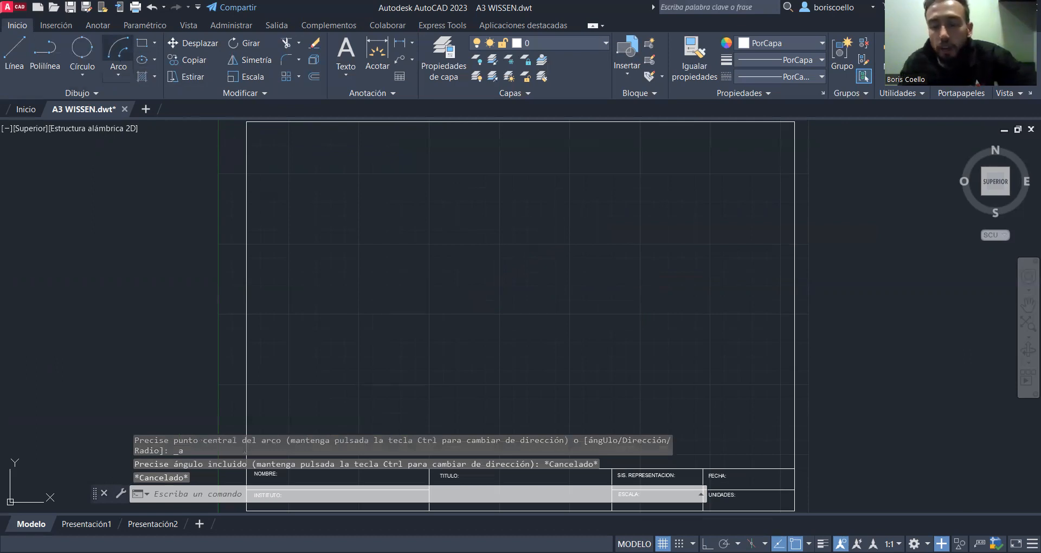
Step: Draw a start-end-angle arc starting at 175,200, ending 100 units away at 0°, with an included angle of 180°
{"action": "left_click", "coordinate": [118, 57]}
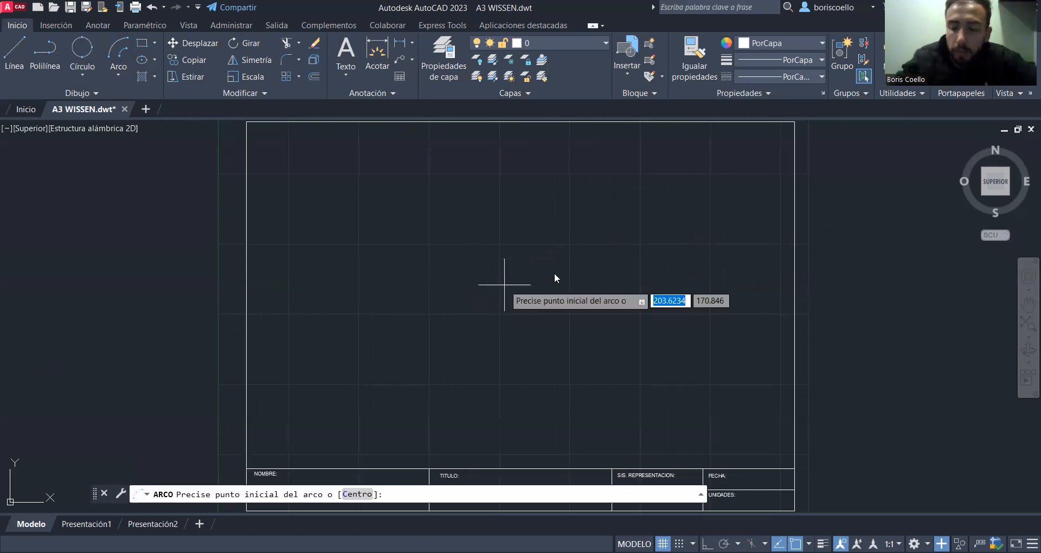
{"action": "type", "text": "175"}
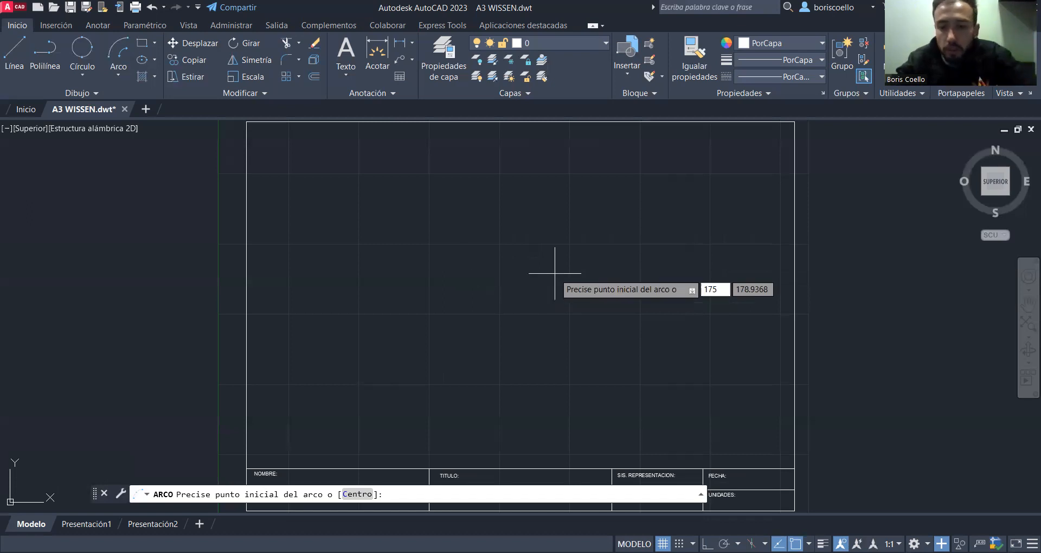
{"action": "key", "text": "Tab"}
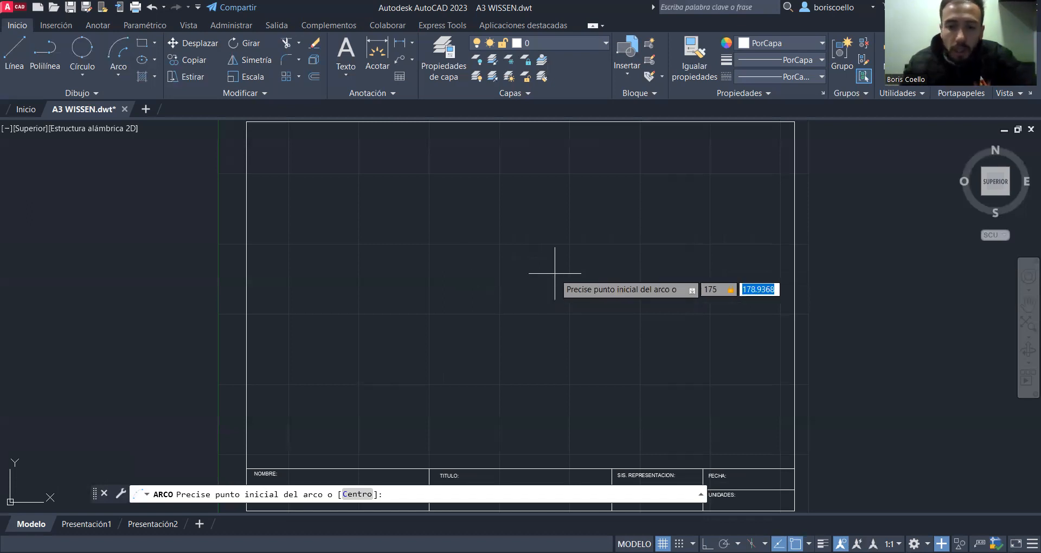
{"action": "type", "text": "200"}
{"action": "key", "text": "Return"}
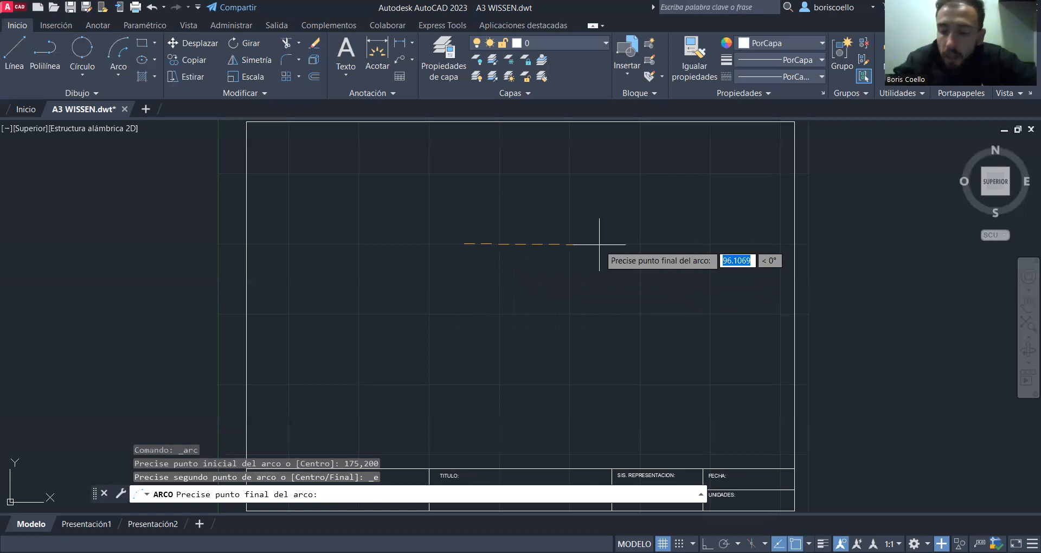
{"action": "type", "text": "100"}
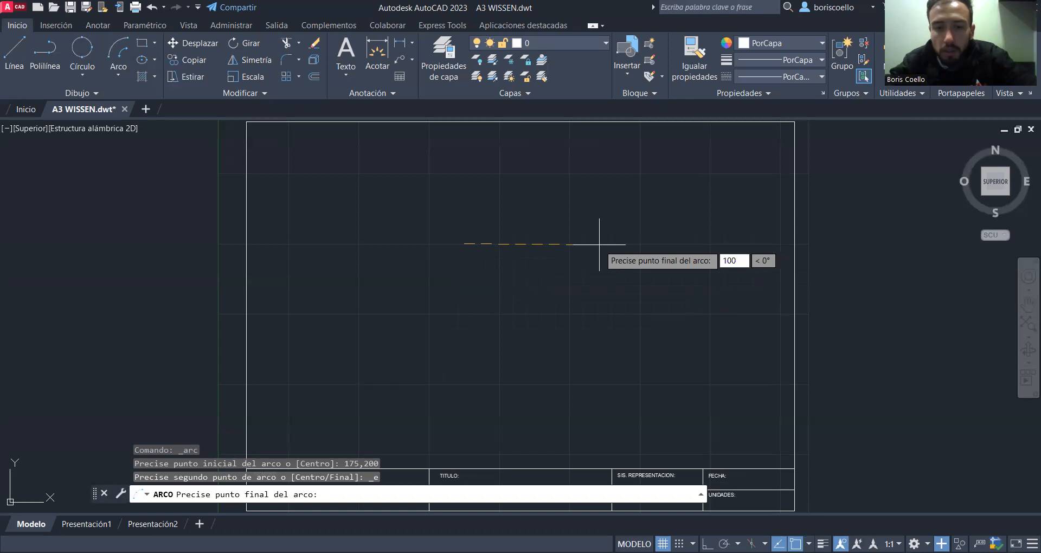
{"action": "key", "text": "Return"}
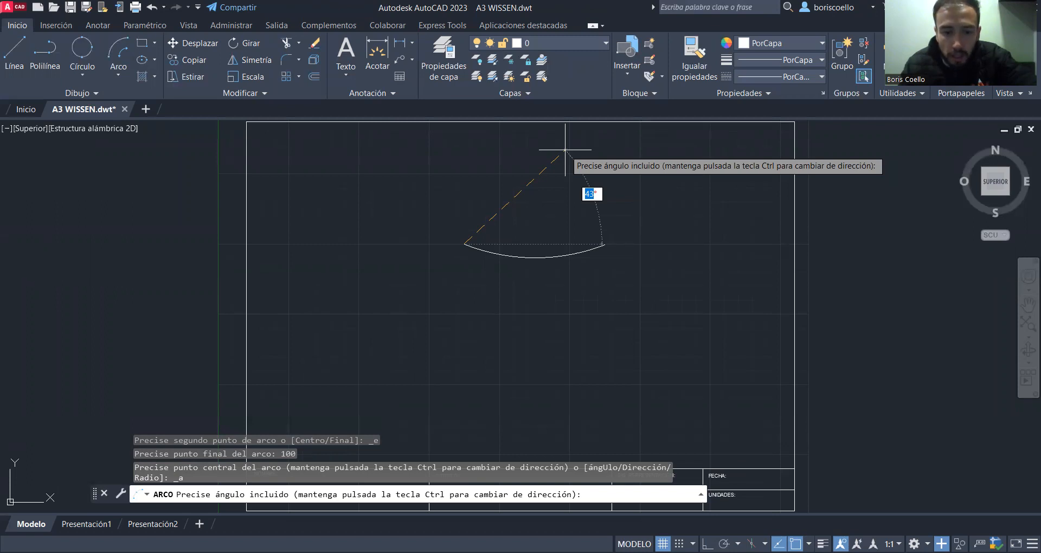
{"action": "scroll", "coordinate": [565, 150], "scroll_direction": "up", "scroll_amount": 2}
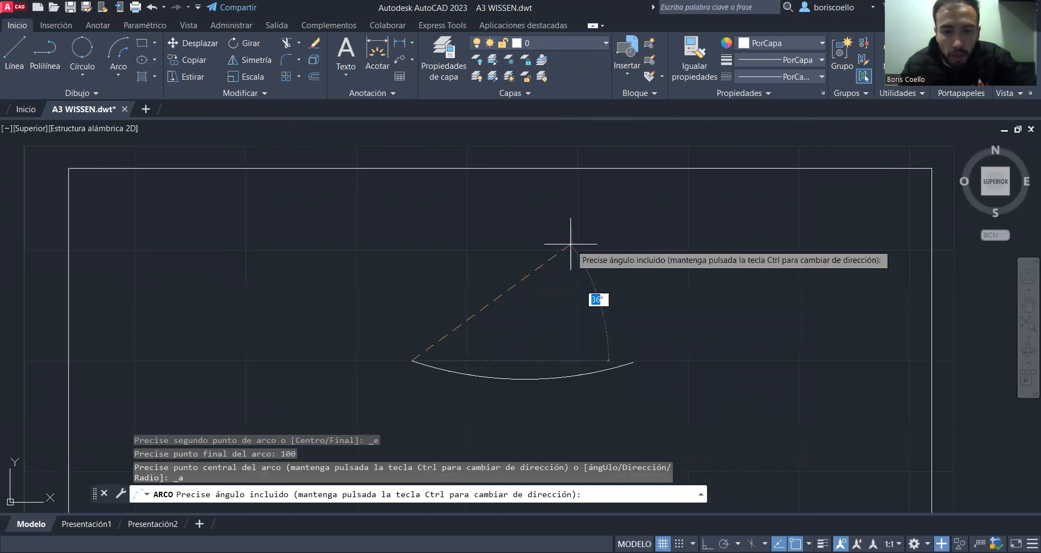
{"action": "scroll", "coordinate": [571, 244], "scroll_direction": "up", "scroll_amount": 2}
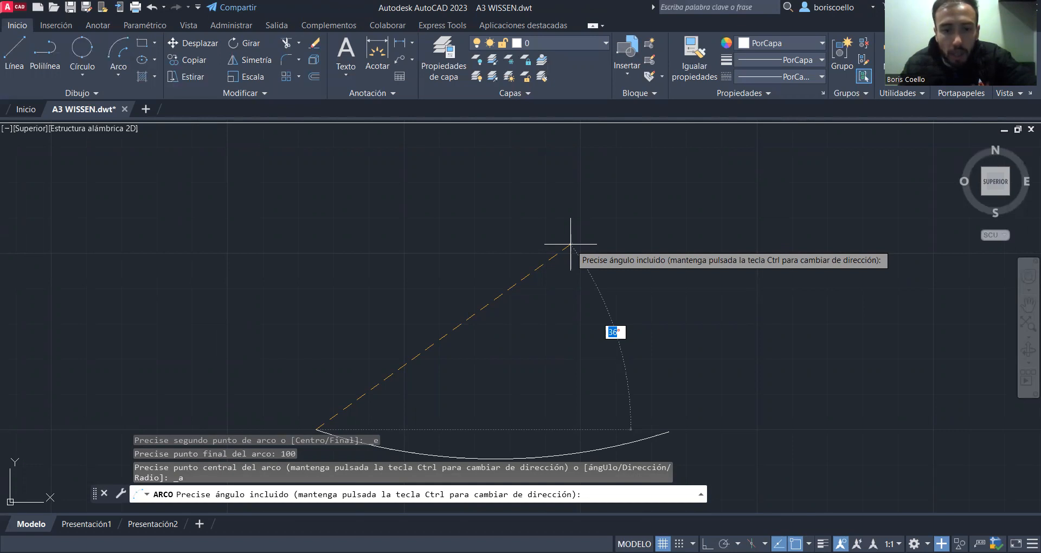
{"action": "scroll", "coordinate": [367, 205], "scroll_direction": "down", "scroll_amount": 4}
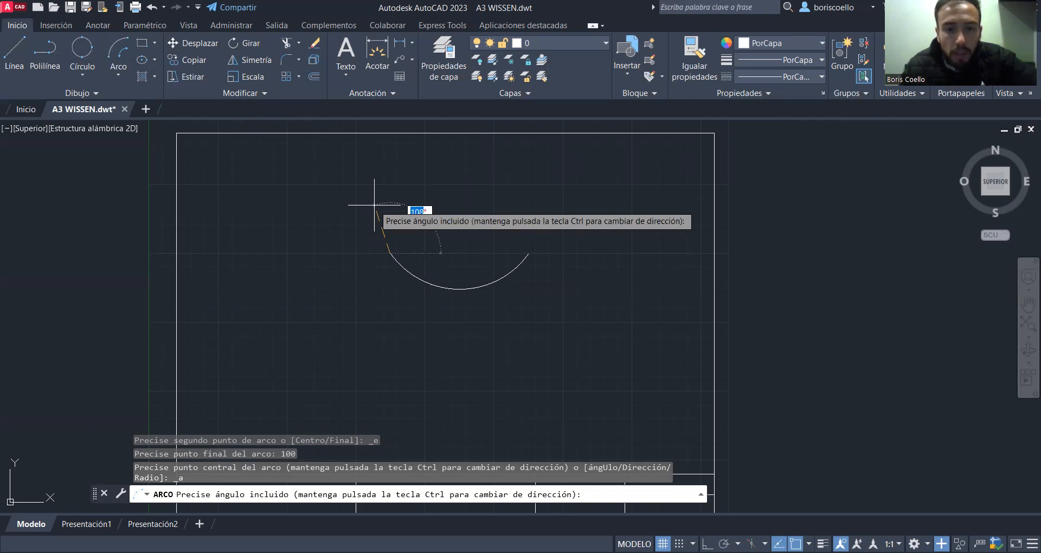
{"action": "type", "text": "180"}
{"action": "key", "text": "Return"}
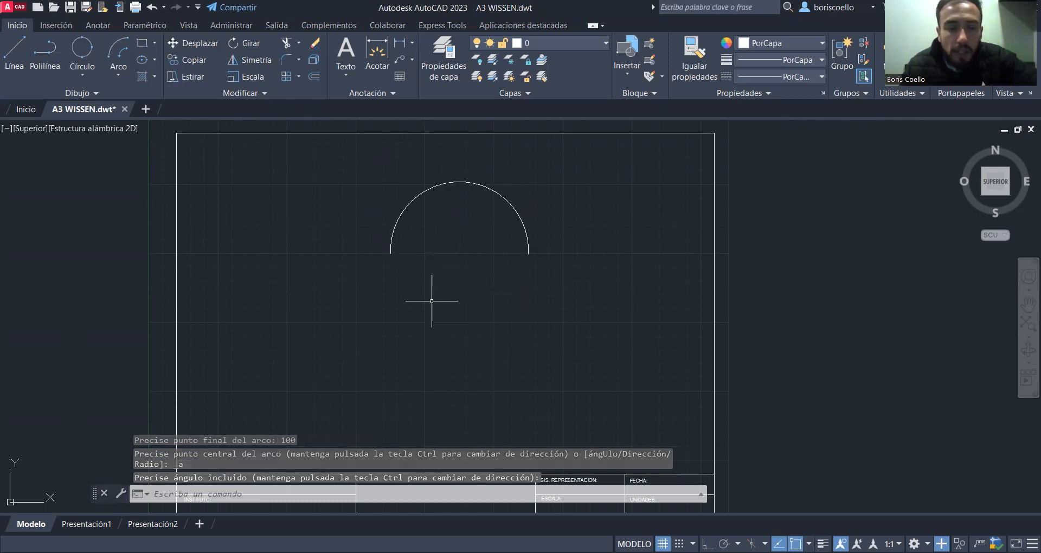
Step: Draw a centre-start-end arc centred on the semicircle's left endpoint, starting 75 units to its left and ending at 0°
{"action": "left_click", "coordinate": [118, 75]}
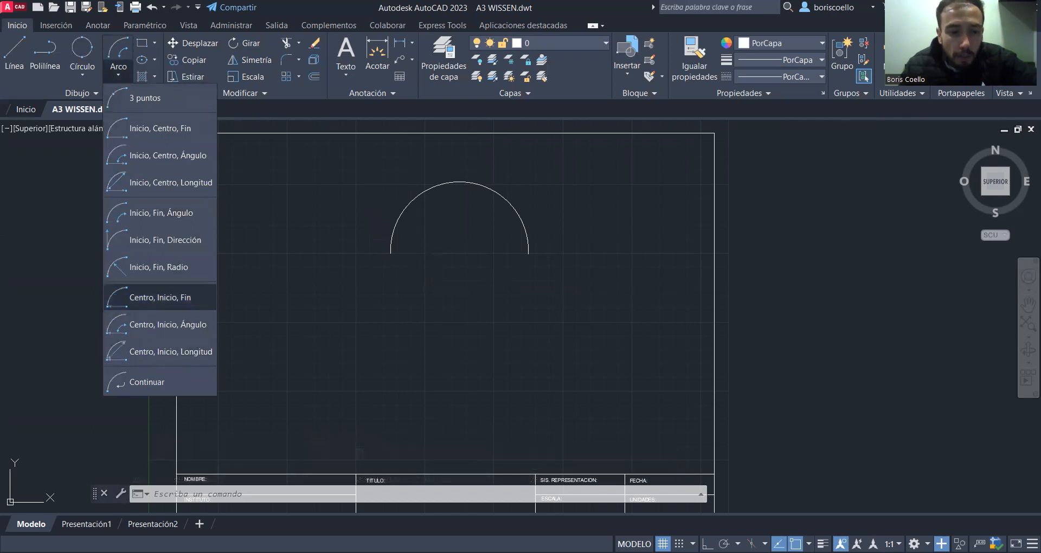
{"action": "left_click", "coordinate": [160, 297]}
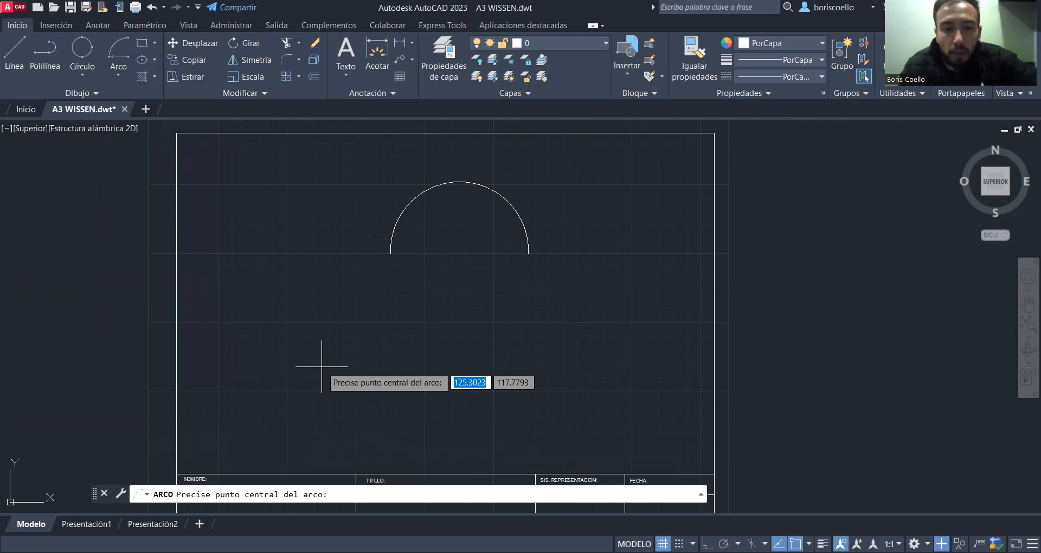
{"action": "left_click", "coordinate": [391, 254]}
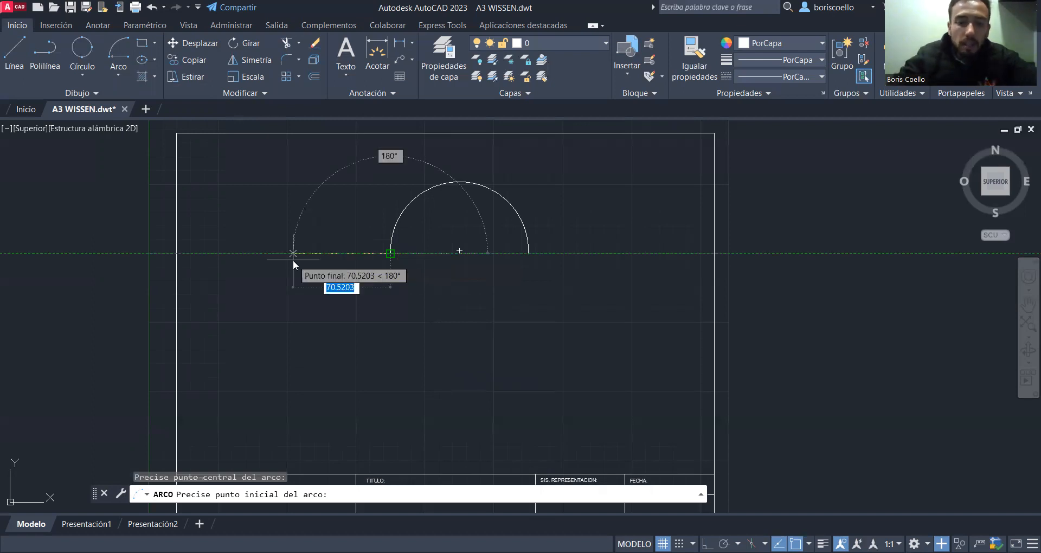
{"action": "type", "text": "75"}
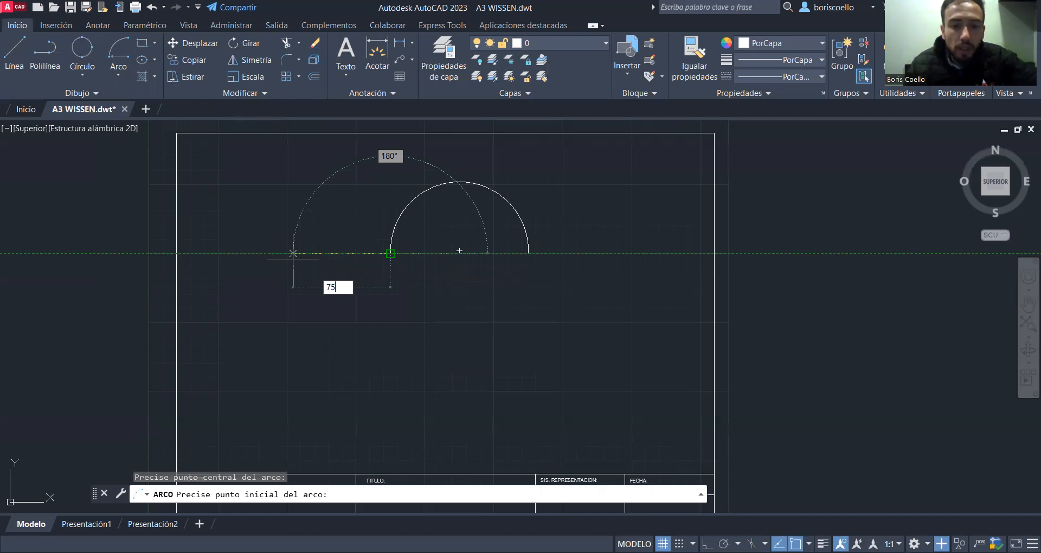
{"action": "key", "text": "Return"}
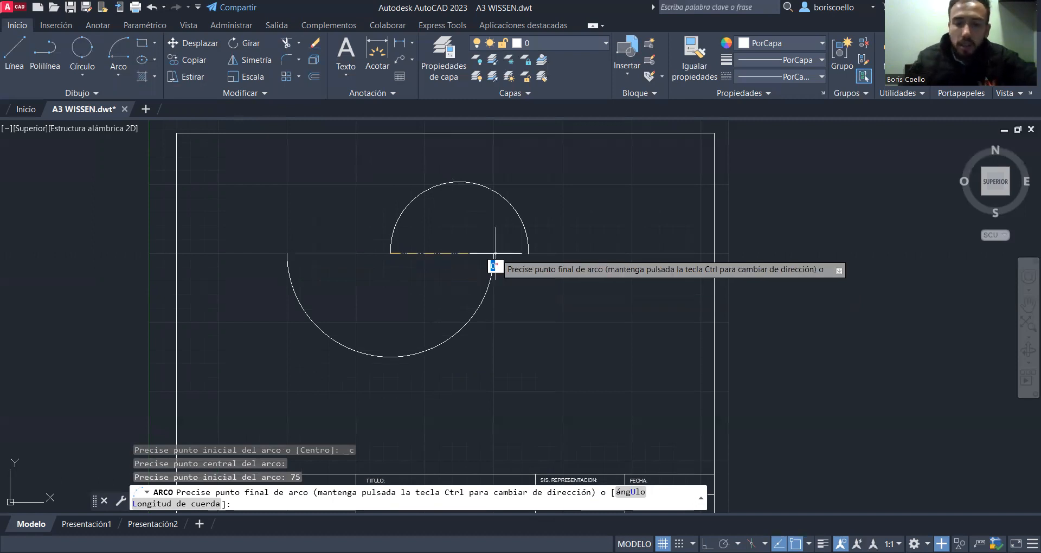
{"action": "type", "text": "0"}
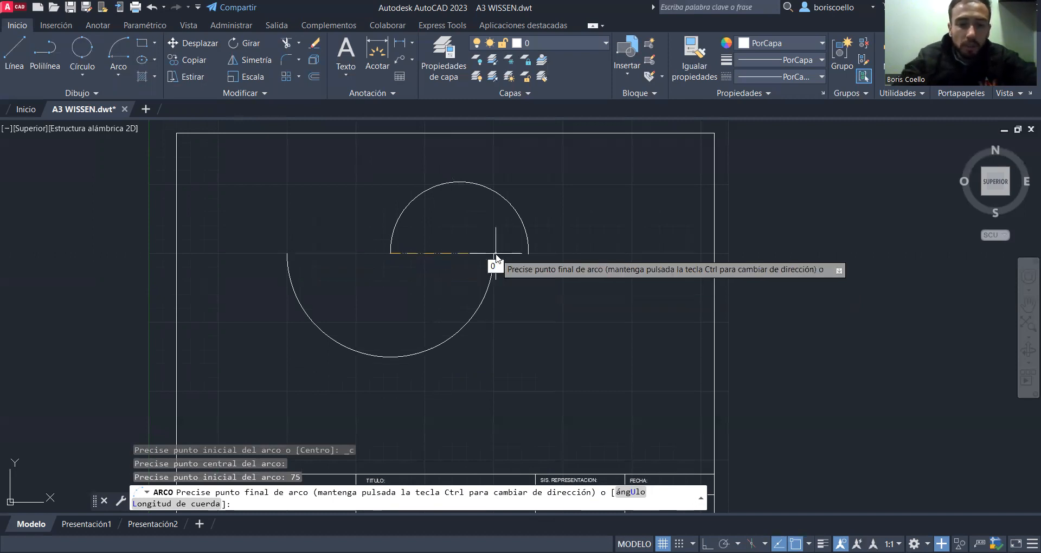
{"action": "key", "text": "Return"}
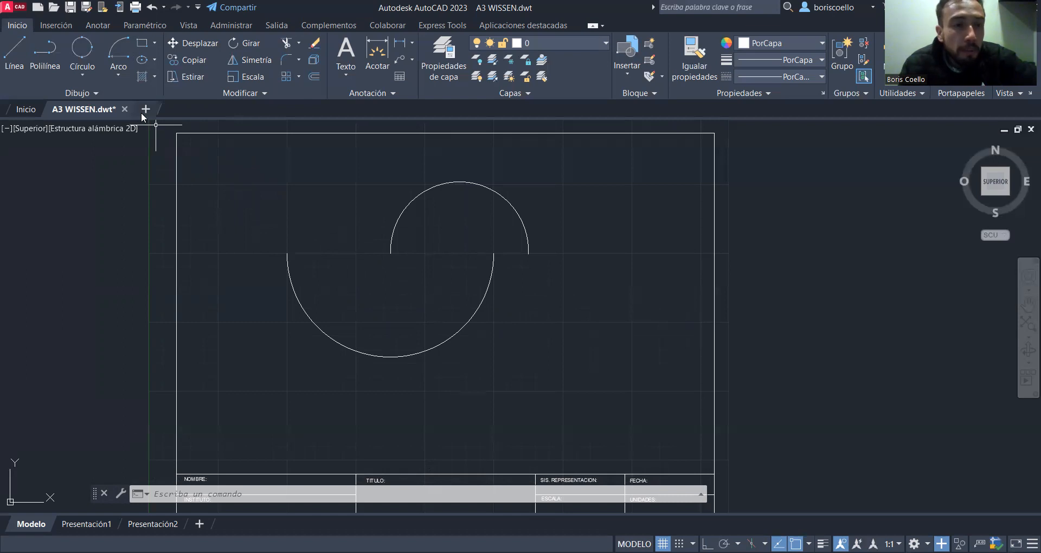
Step: Draw a start-centre-end arc from the lower arc's right endpoint, centred on the upper arc's right endpoint, ending freehand inside the upper arc
{"action": "left_click", "coordinate": [110, 77]}
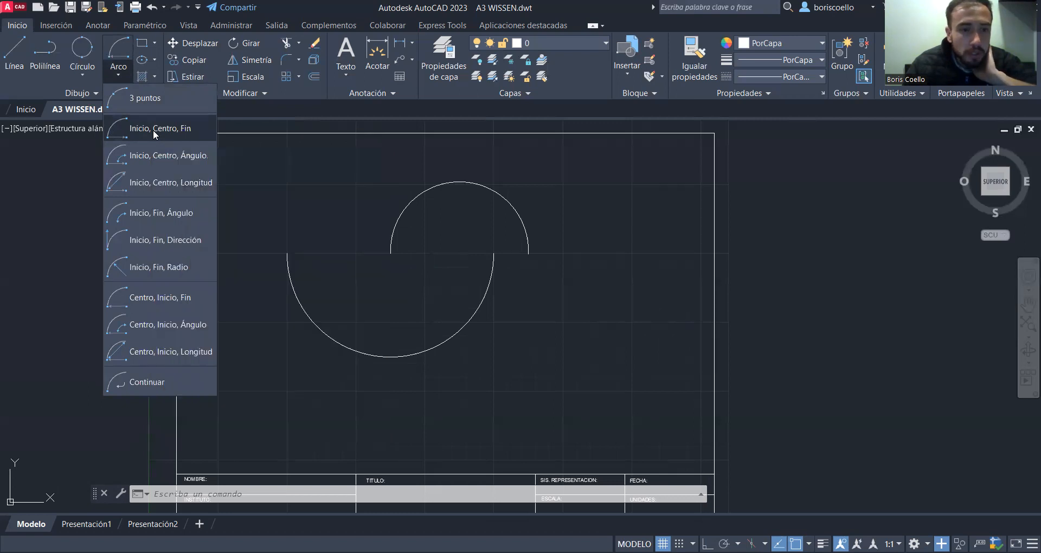
{"action": "left_click", "coordinate": [160, 128]}
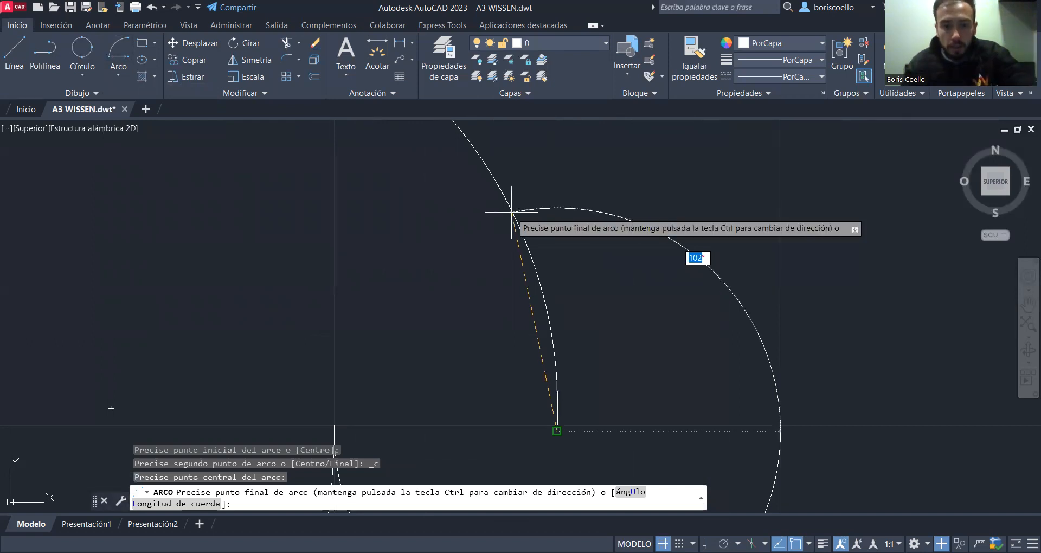
{"action": "scroll", "coordinate": [511, 212], "scroll_direction": "down", "scroll_amount": 4}
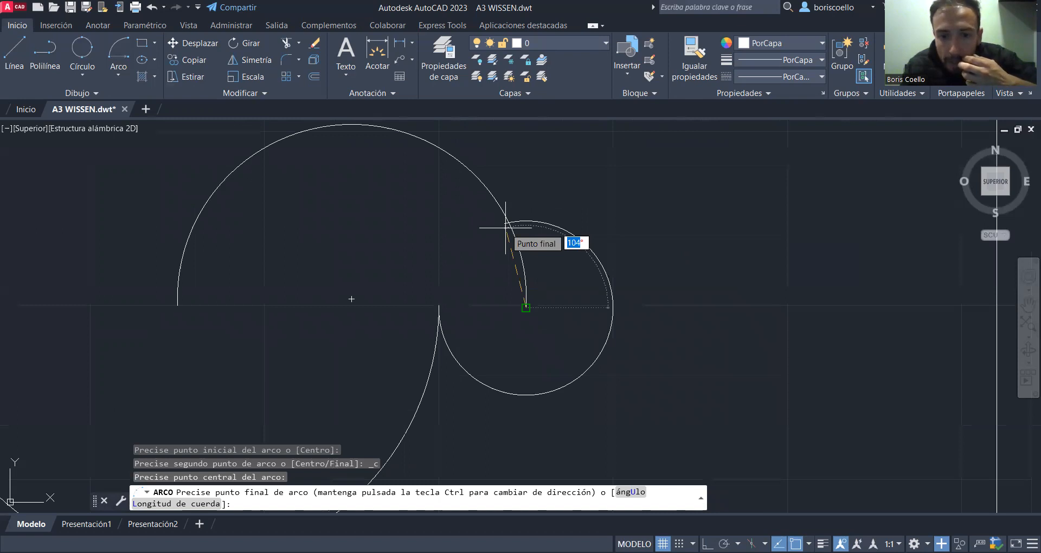
{"action": "left_click", "coordinate": [506, 228]}
{"action": "scroll", "coordinate": [633, 341], "scroll_direction": "down", "scroll_amount": 3}
{"action": "scroll", "coordinate": [633, 369], "scroll_direction": "down", "scroll_amount": 4}
{"action": "scroll", "coordinate": [580, 412], "scroll_direction": "up", "scroll_amount": 4}
{"action": "middle_click_drag", "start_coordinate": [617, 292], "coordinate": [609, 344]}
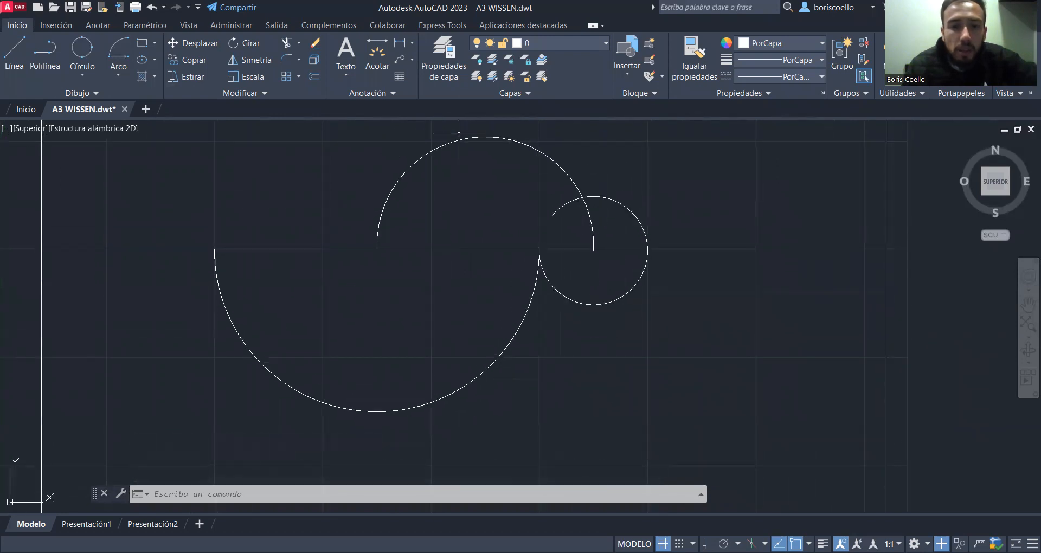
Step: Select all three arcs with a lasso and erase them from the sheet
{"action": "scroll", "coordinate": [544, 215], "scroll_direction": "down", "scroll_amount": 4}
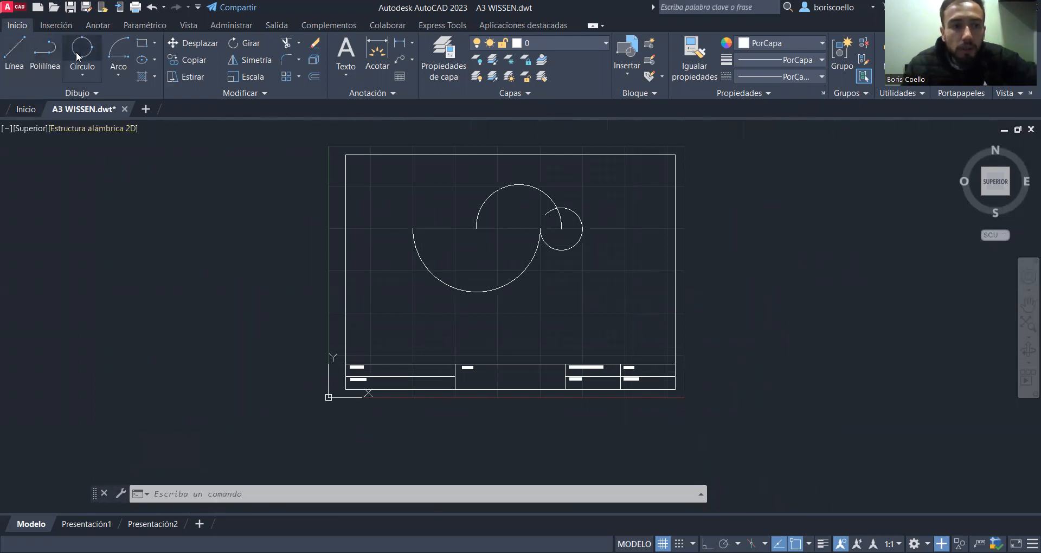
{"action": "mouse_move", "coordinate": [400, 191]}
{"action": "left_mouse_down"}
{"action": "mouse_move", "coordinate": [397, 206]}
{"action": "mouse_move", "coordinate": [440, 300]}
{"action": "mouse_move", "coordinate": [592, 208]}
{"action": "mouse_move", "coordinate": [588, 200]}
{"action": "left_mouse_up"}
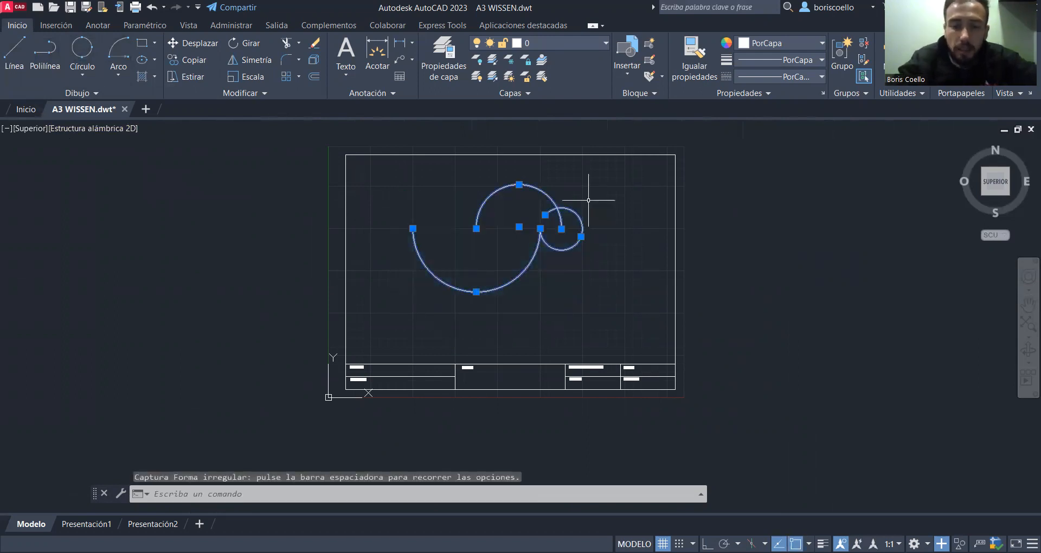
{"action": "key", "text": "Delete"}
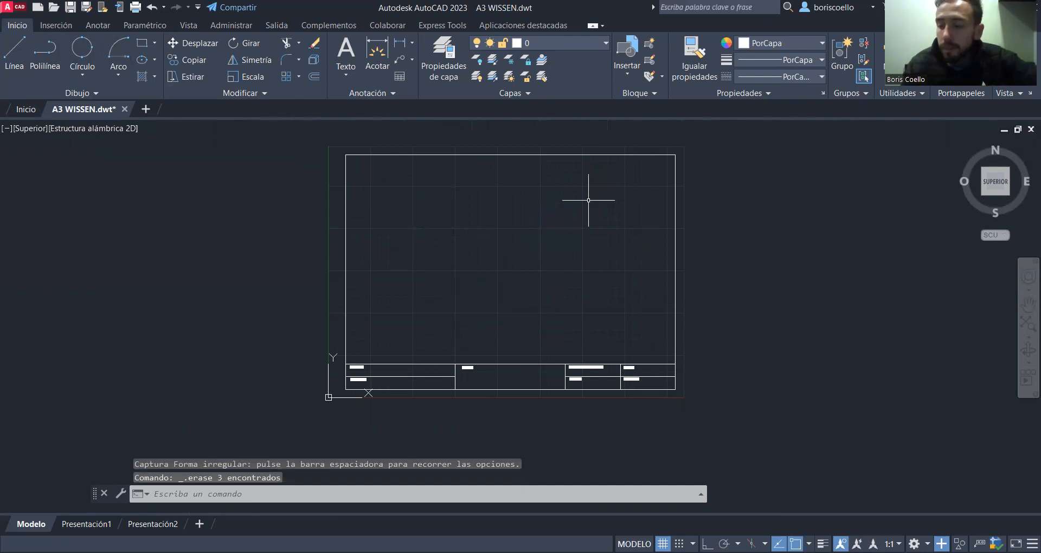
Step: Draw a 180 by 90 rectangle from a corner in the upper-left area of the sheet, extending right and down
{"action": "left_click", "coordinate": [155, 43]}
{"action": "left_click", "coordinate": [155, 43]}
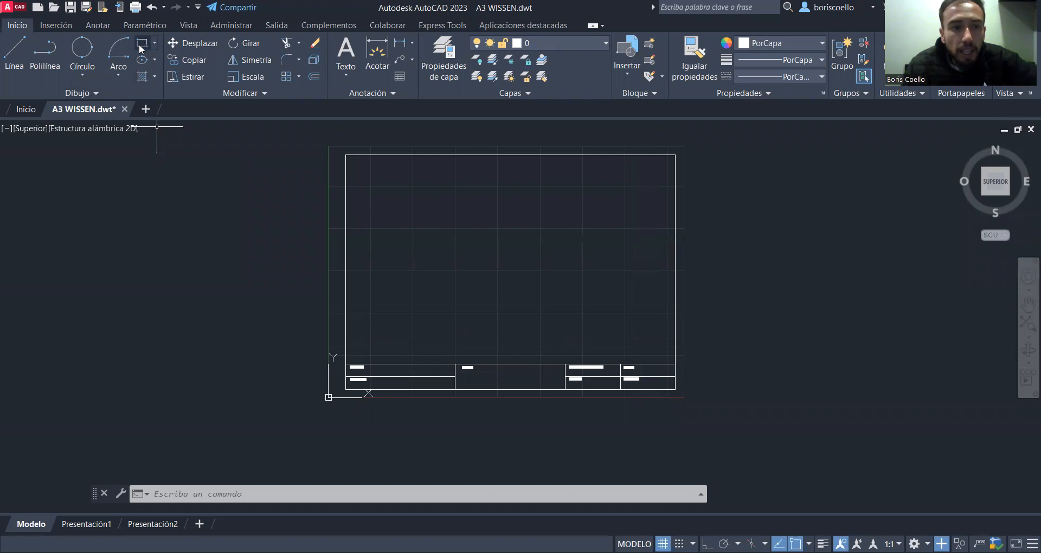
{"action": "left_click", "coordinate": [155, 45]}
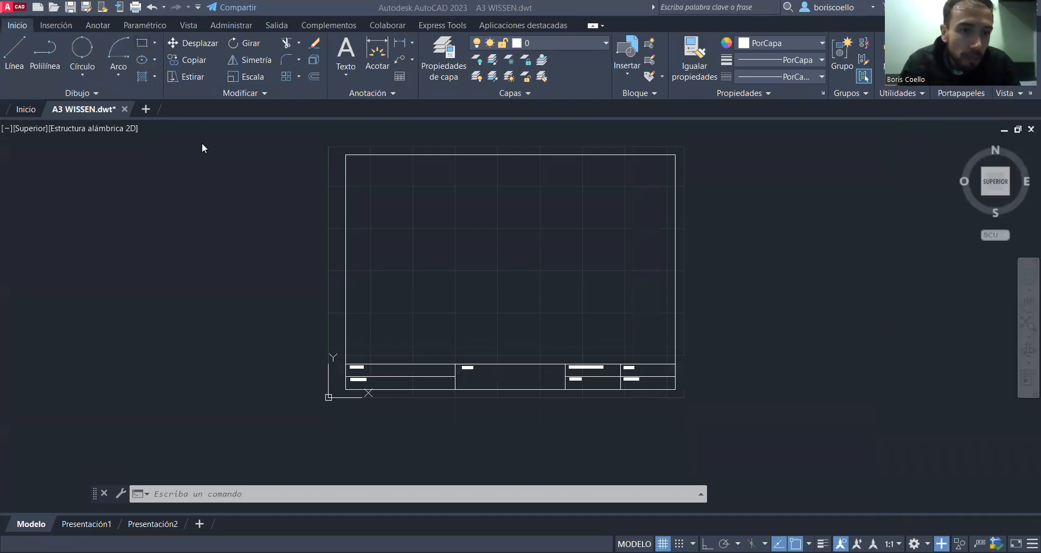
{"action": "left_click", "coordinate": [139, 48]}
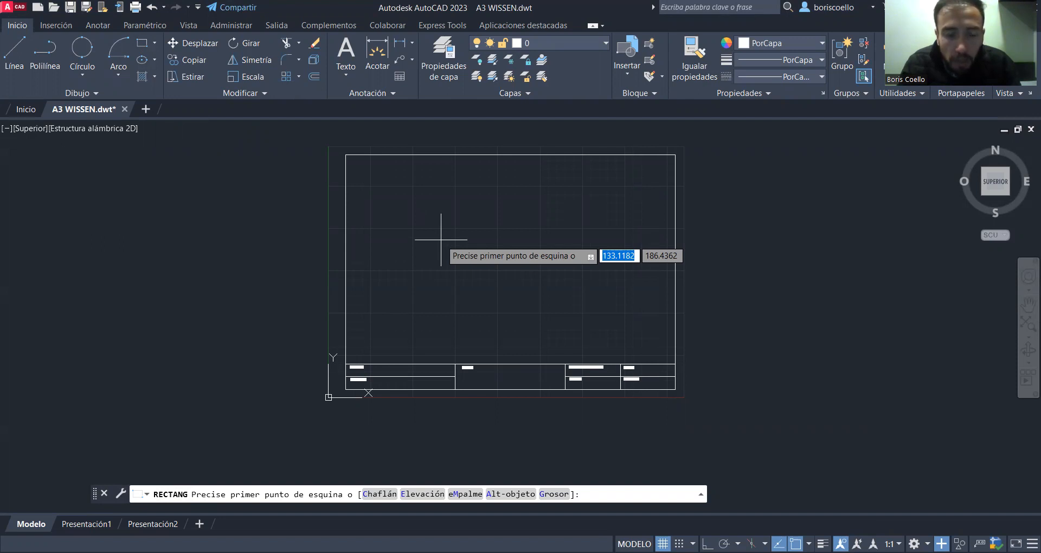
{"action": "left_click", "coordinate": [413, 186]}
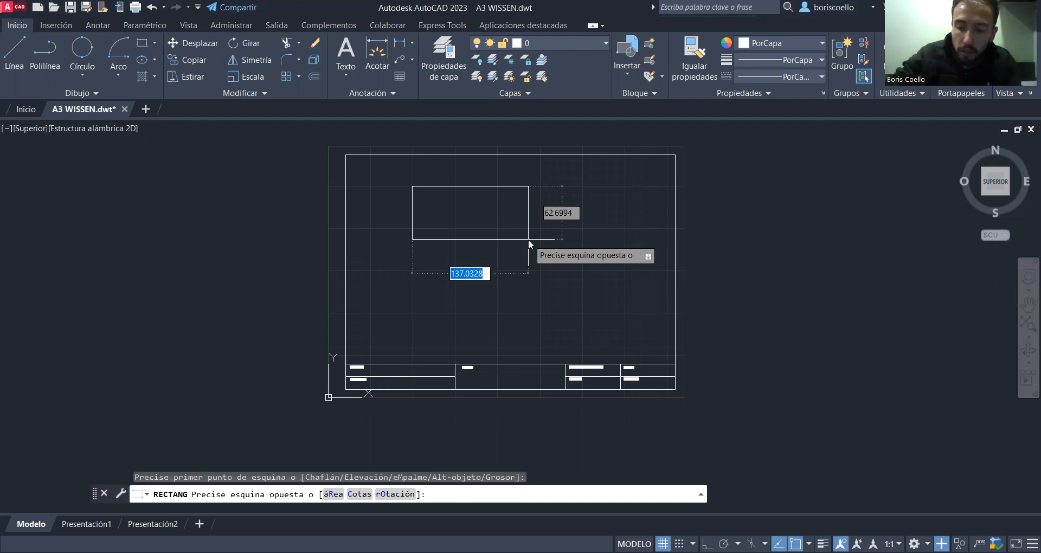
{"action": "type", "text": "180"}
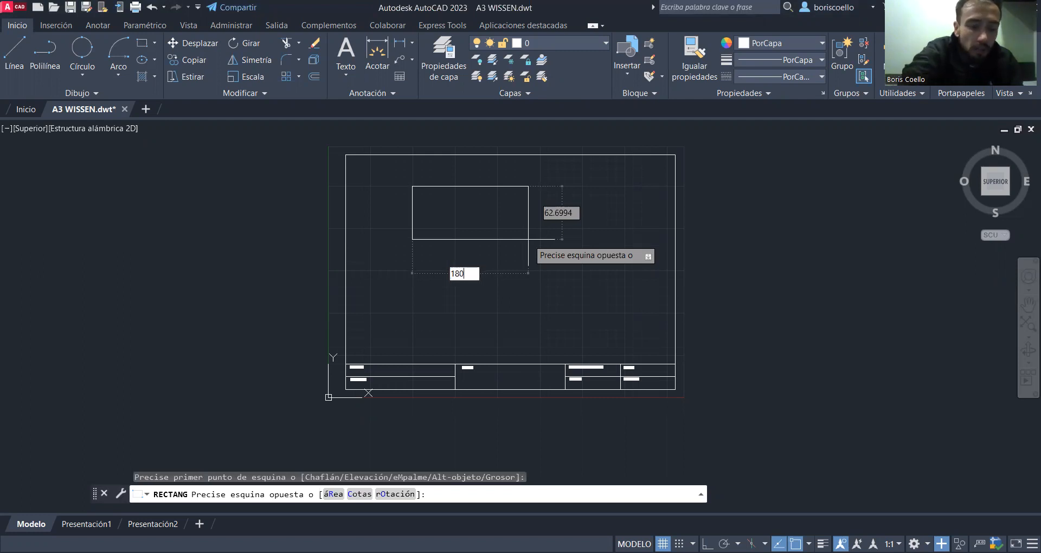
{"action": "key", "text": "Tab"}
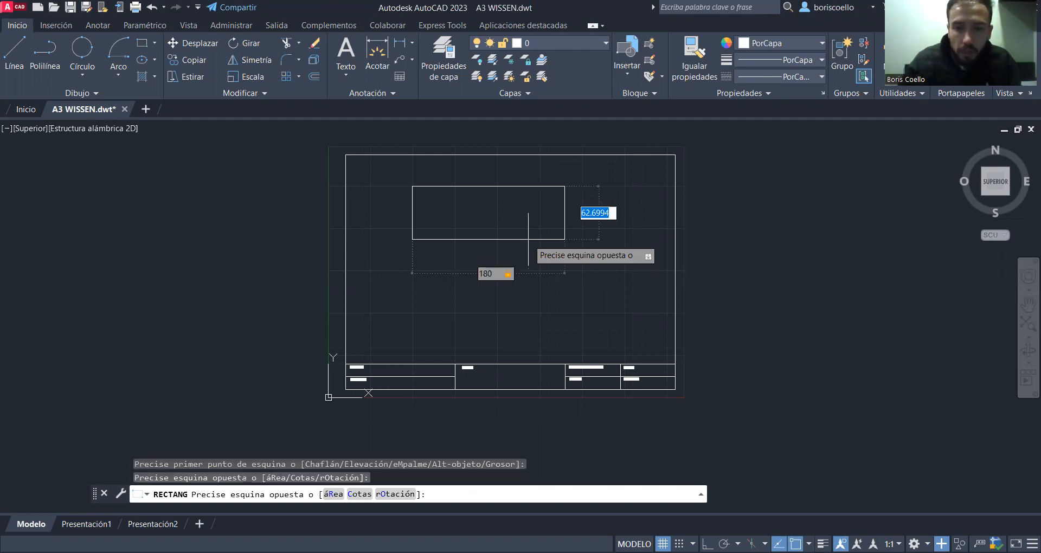
{"action": "type", "text": "90"}
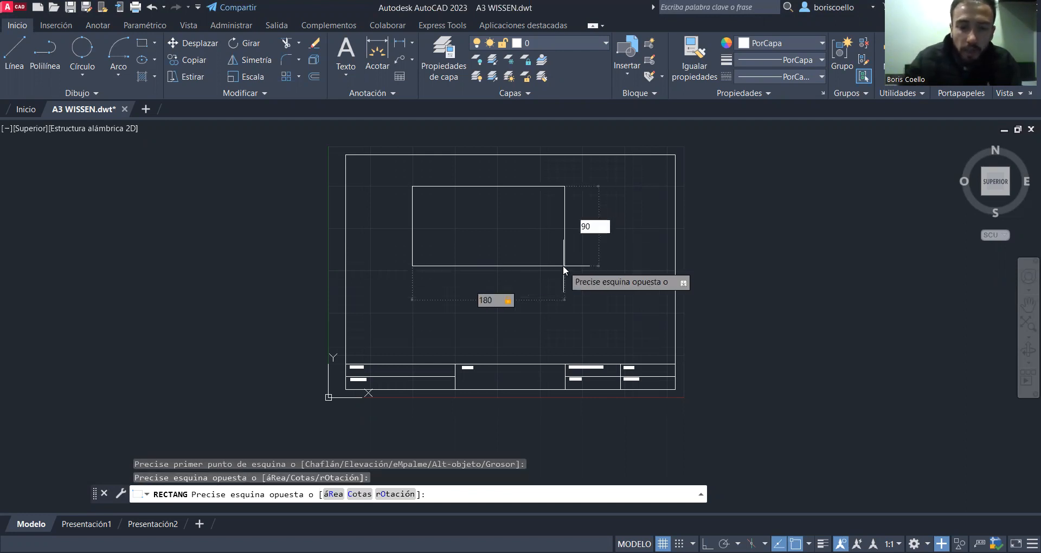
{"action": "key", "text": "Return"}
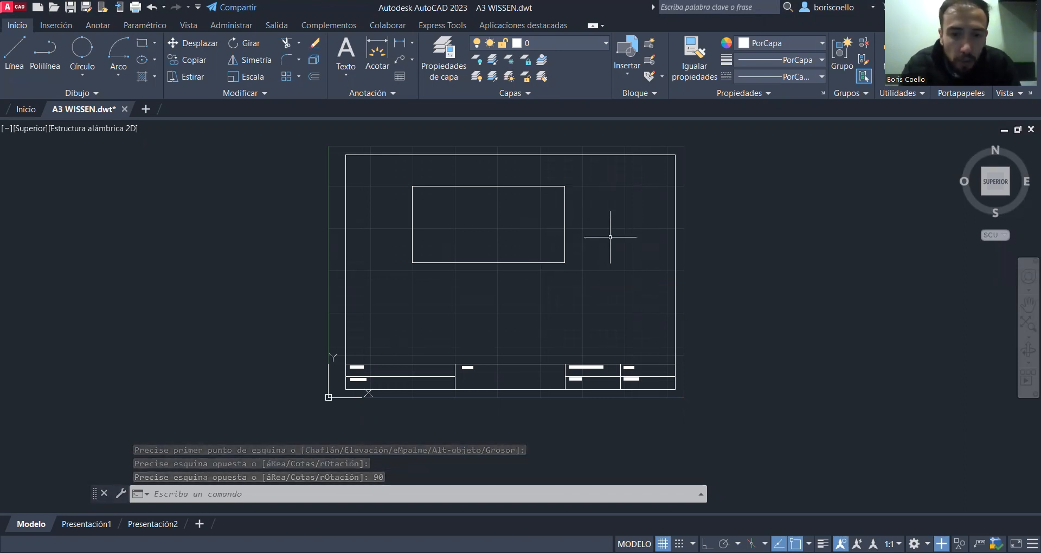
Step: Examine the rectangle by selecting it from different edges to check how its sides are grouped
{"action": "left_click", "coordinate": [155, 43]}
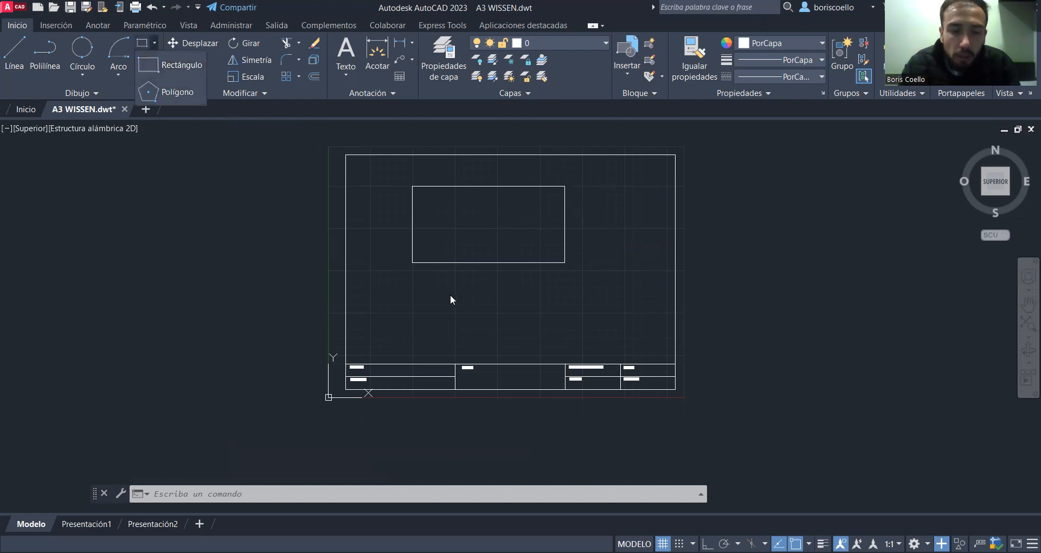
{"action": "left_click", "coordinate": [467, 262]}
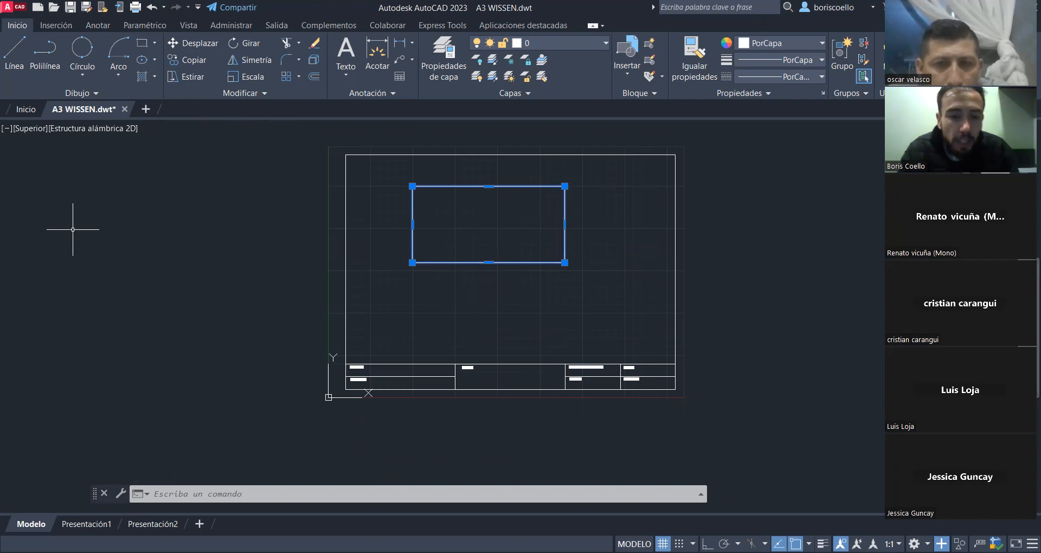
{"action": "left_click", "coordinate": [413, 307]}
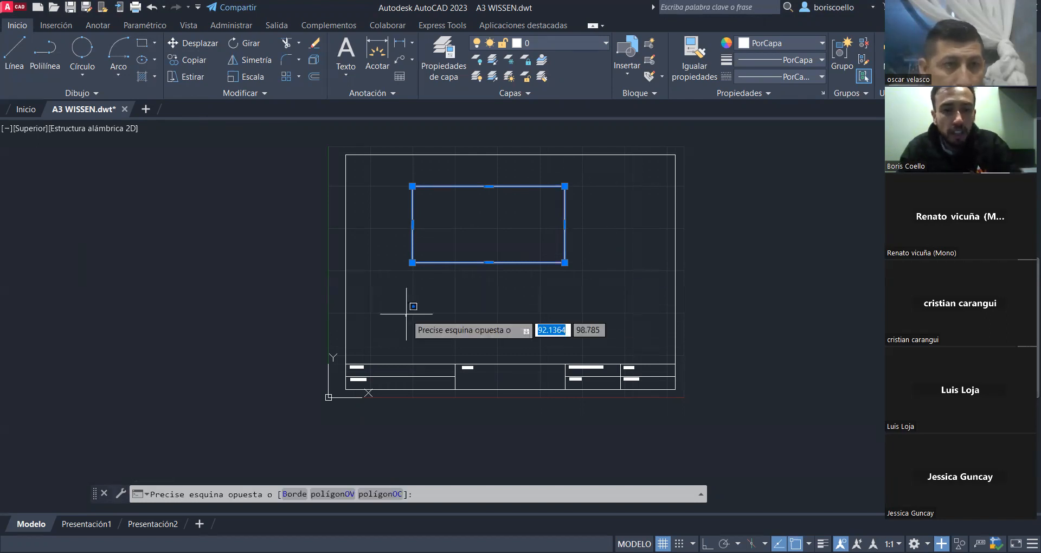
{"action": "key", "text": "Escape"}
{"action": "key", "text": "Escape"}
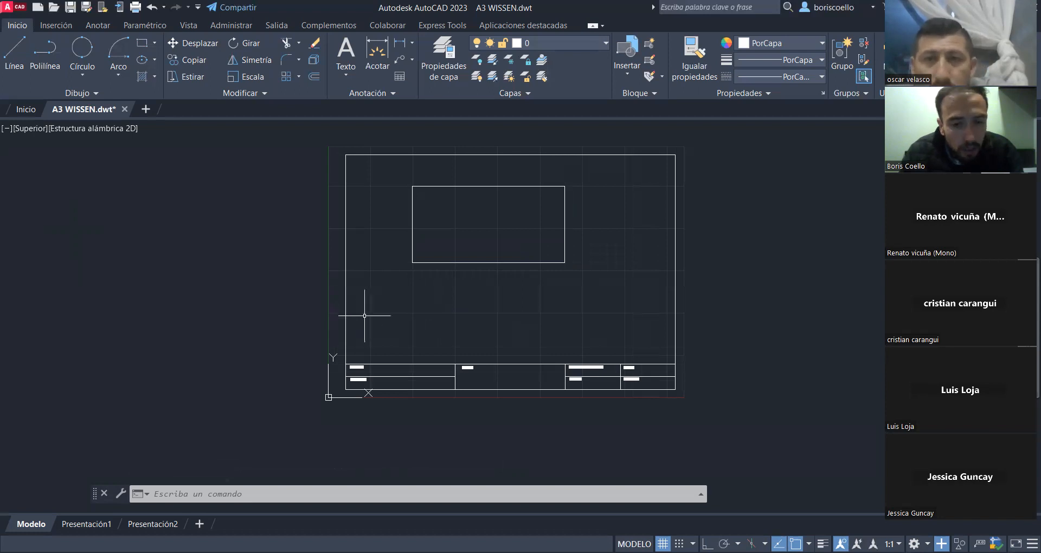
{"action": "left_click", "coordinate": [411, 235]}
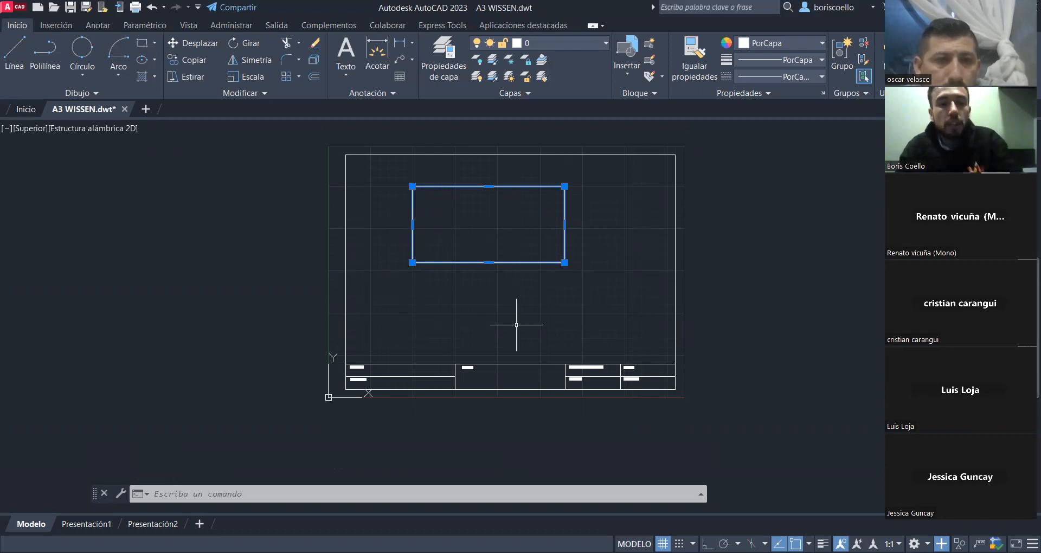
{"action": "key", "text": "Escape"}
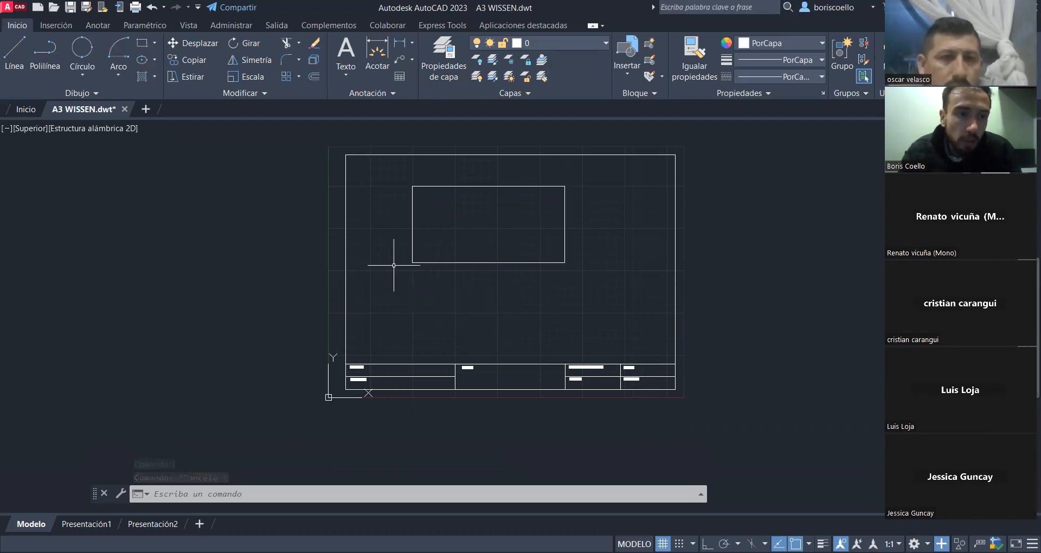
Step: Below the rectangle, draw a second one with lines starting just above the title block: 90 up, 180 right, 90 down, closed
{"action": "left_click", "coordinate": [15, 57]}
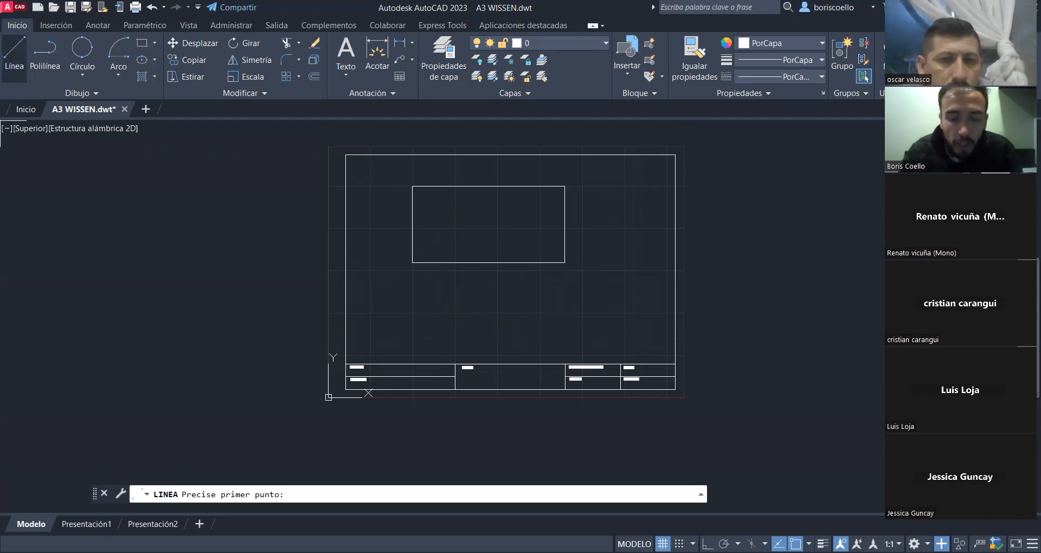
{"action": "left_click", "coordinate": [415, 356]}
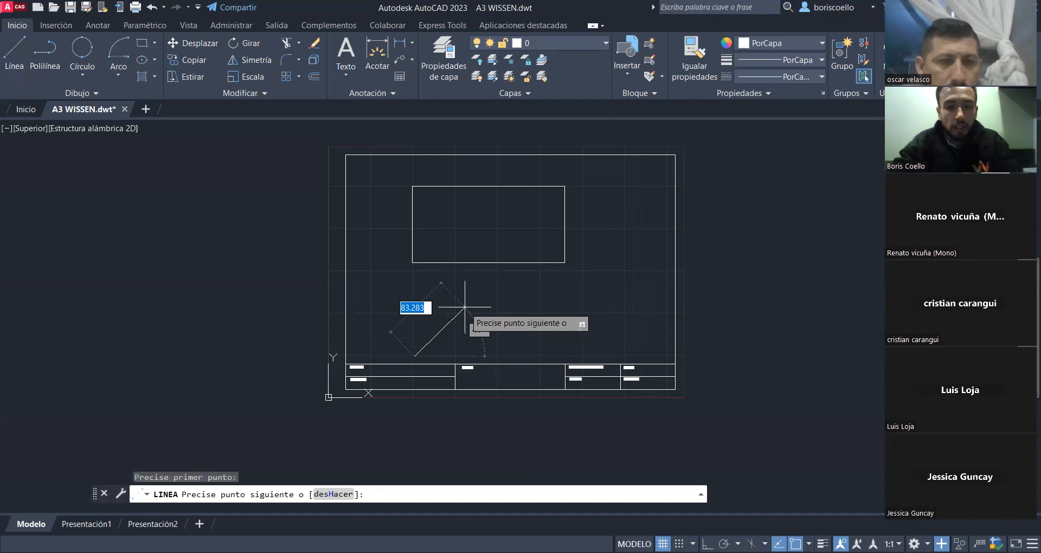
{"action": "type", "text": "90"}
{"action": "key", "text": "Return"}
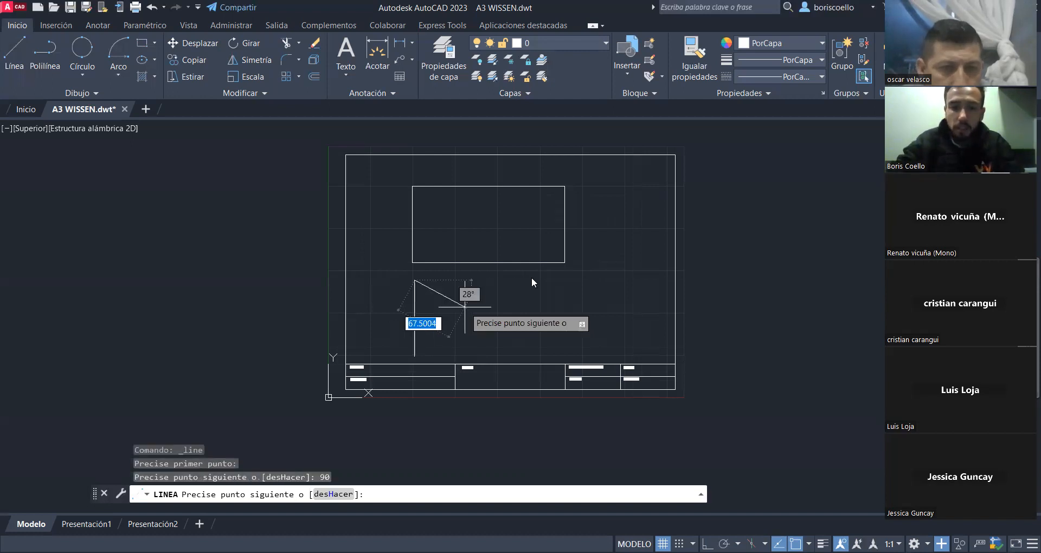
{"action": "type", "text": "180"}
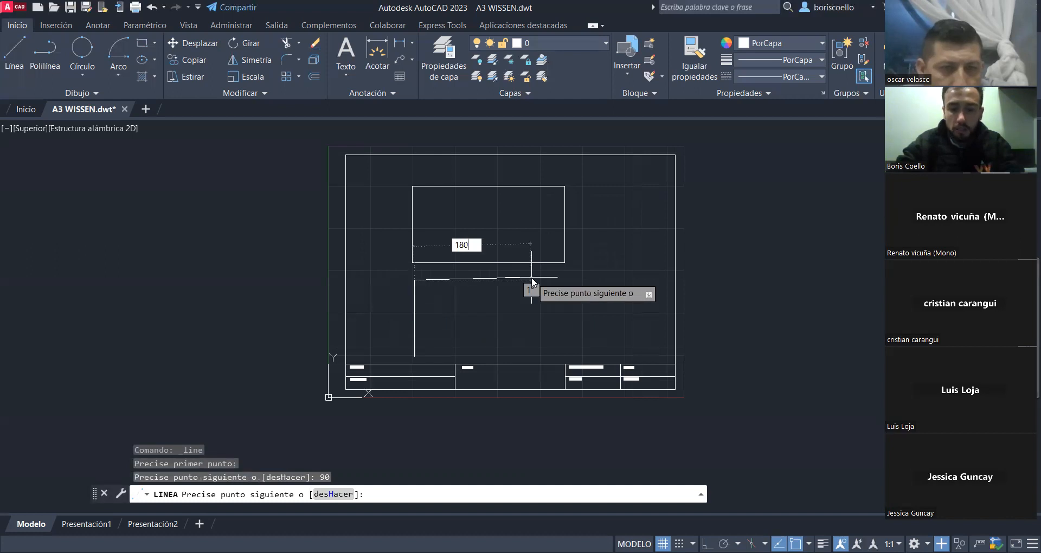
{"action": "key", "text": "Return"}
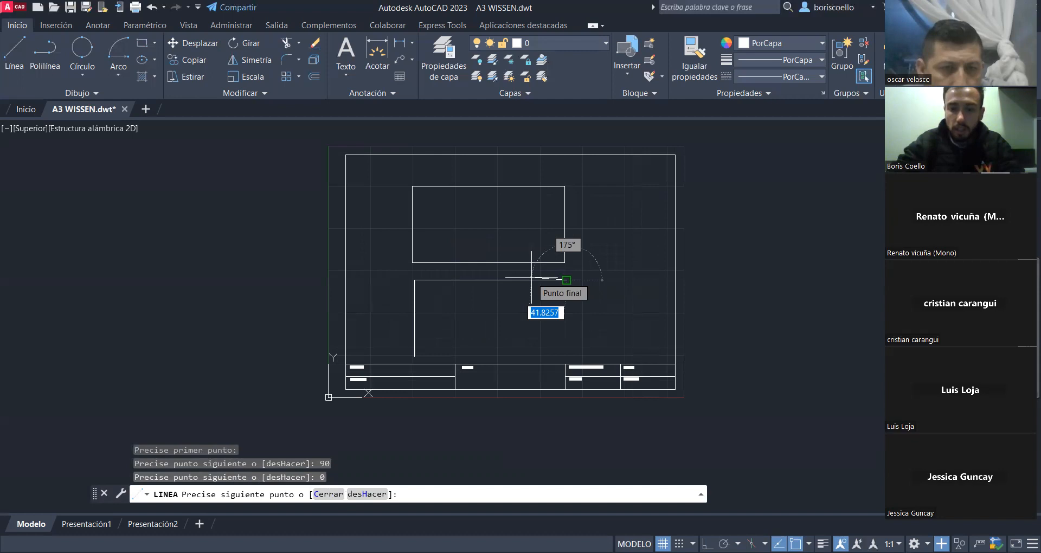
{"action": "type", "text": "90"}
{"action": "key", "text": "Tab"}
{"action": "type", "text": "90"}
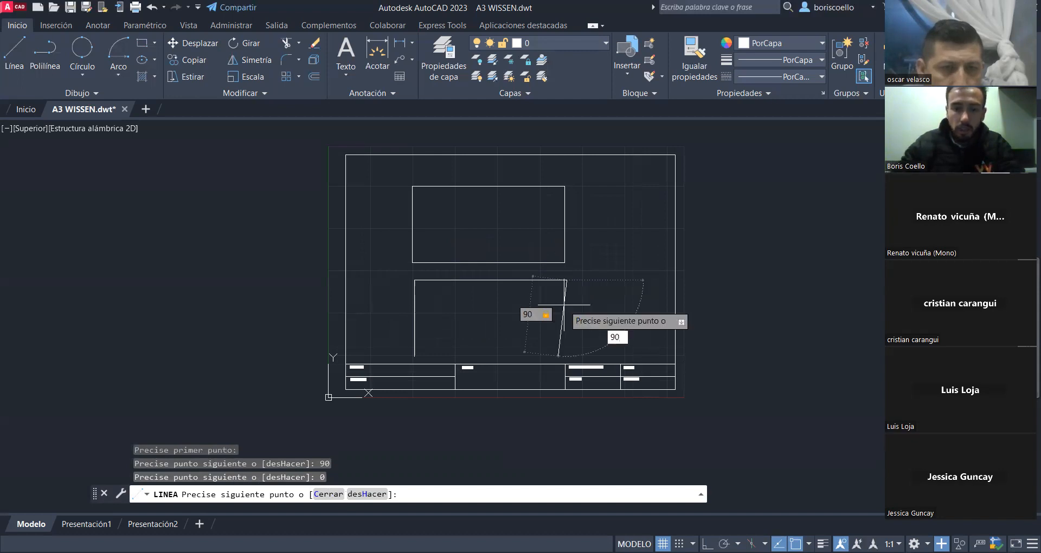
{"action": "key", "text": "Return"}
{"action": "type", "text": "C"}
{"action": "key", "text": "Return"}
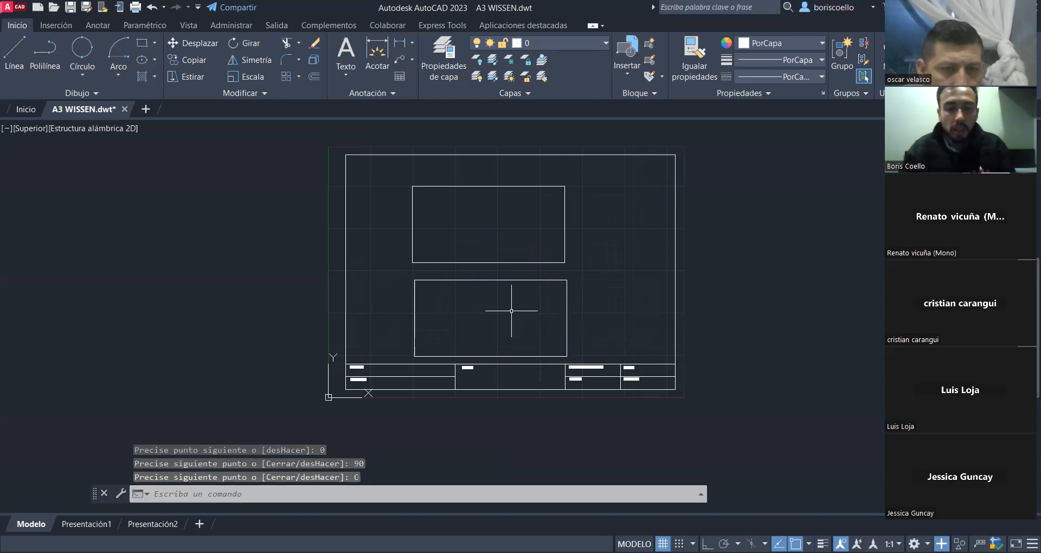
Step: Compare how the left side of the line-drawn rectangle and the upper rectangle are selected
{"action": "left_click", "coordinate": [415, 312]}
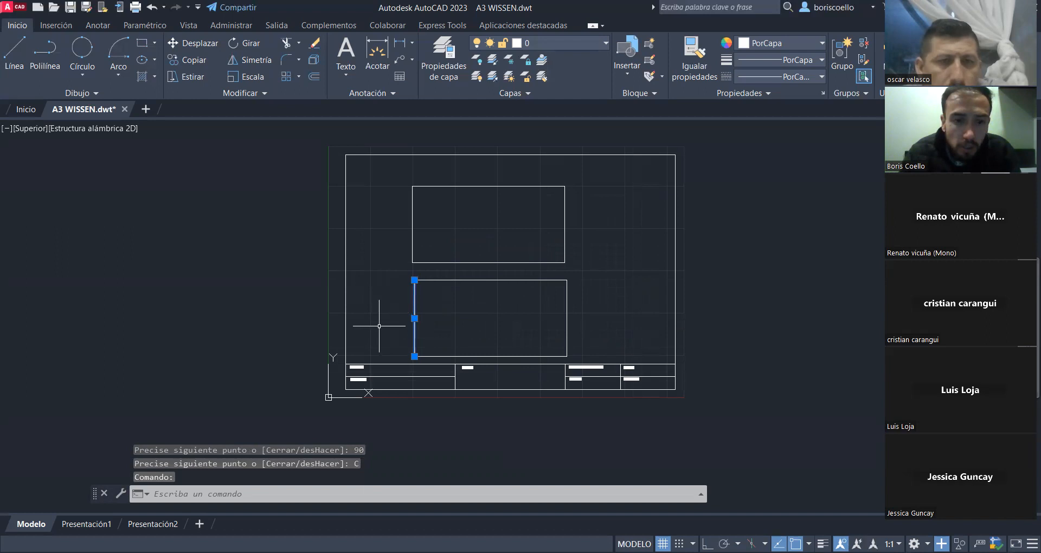
{"action": "left_click", "coordinate": [413, 222]}
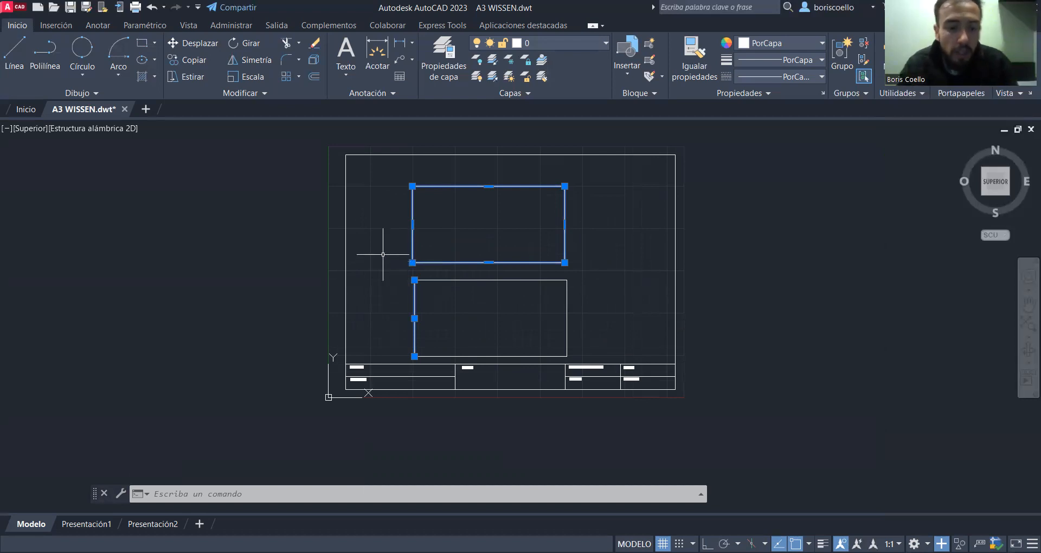
{"action": "key", "text": "Escape"}
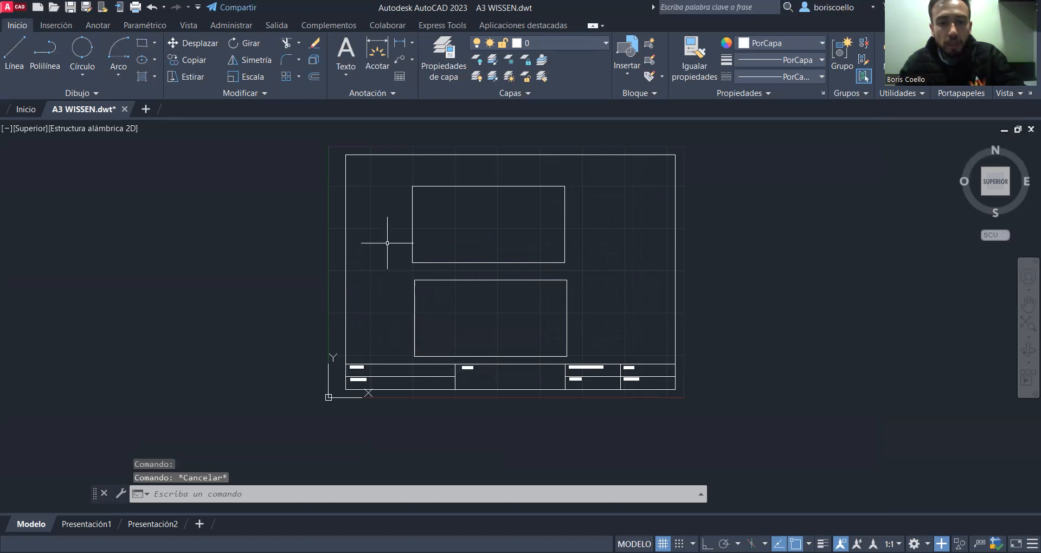
Step: Erase the upper rectangle and all four lines of the lower one from the sheet
{"action": "mouse_move", "coordinate": [399, 232]}
{"action": "left_mouse_down"}
{"action": "mouse_move", "coordinate": [386, 265]}
{"action": "mouse_move", "coordinate": [390, 285]}
{"action": "mouse_move", "coordinate": [408, 297]}
{"action": "mouse_move", "coordinate": [442, 286]}
{"action": "mouse_move", "coordinate": [457, 235]}
{"action": "left_mouse_up"}
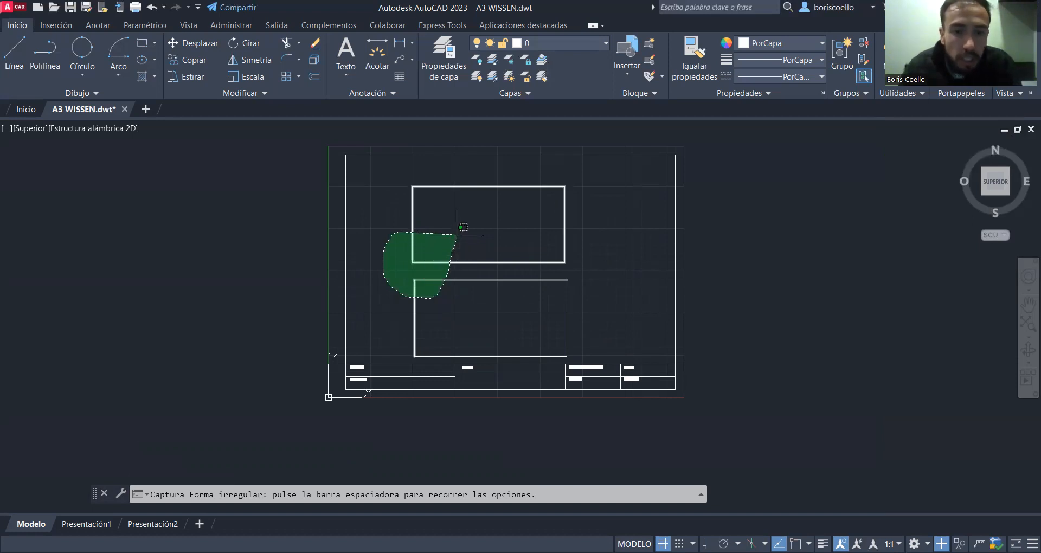
{"action": "left_click_drag", "start_coordinate": [457, 235], "coordinate": [459, 235]}
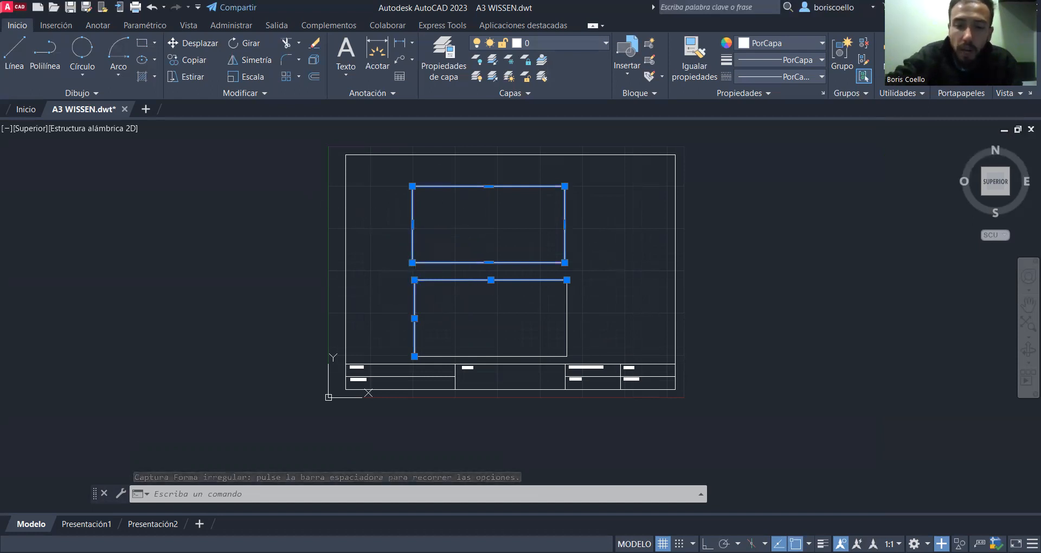
{"action": "key", "text": "Delete"}
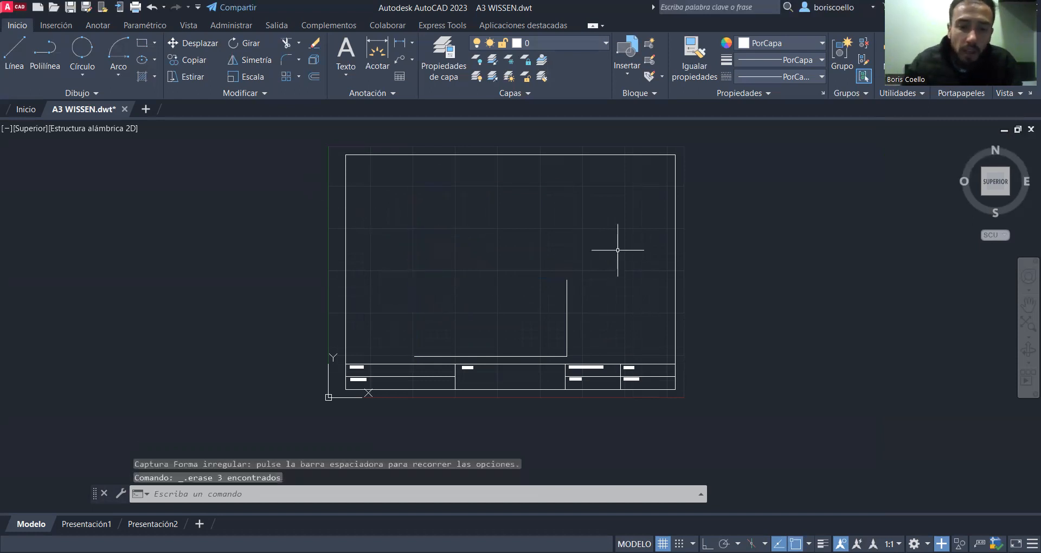
{"action": "left_click", "coordinate": [567, 309]}
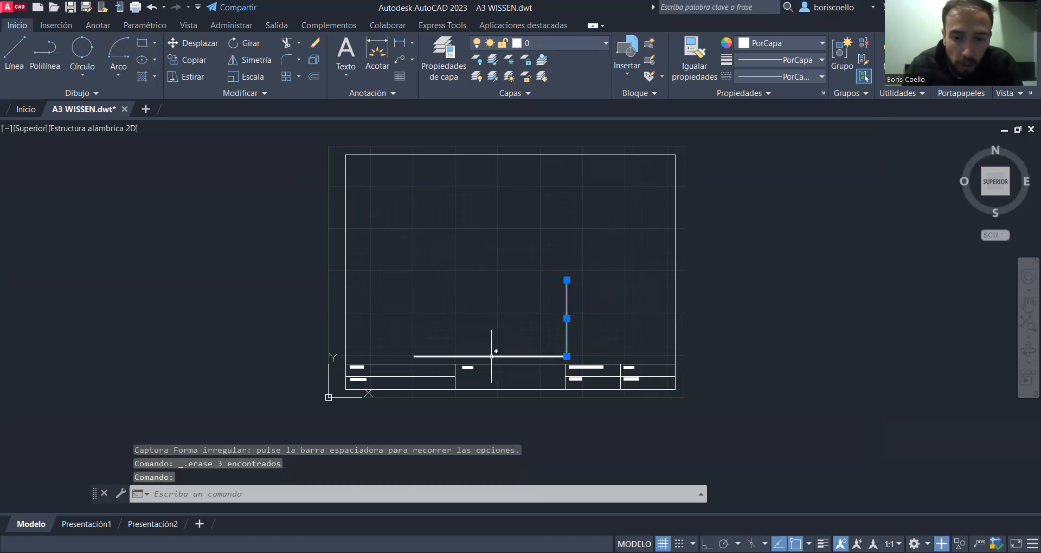
{"action": "left_click", "coordinate": [492, 356]}
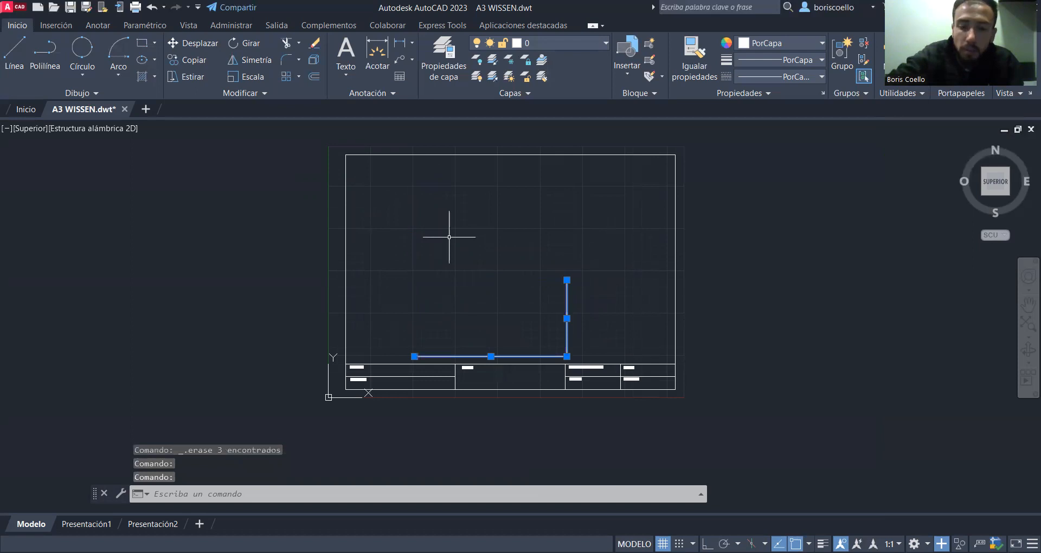
{"action": "key", "text": "Delete"}
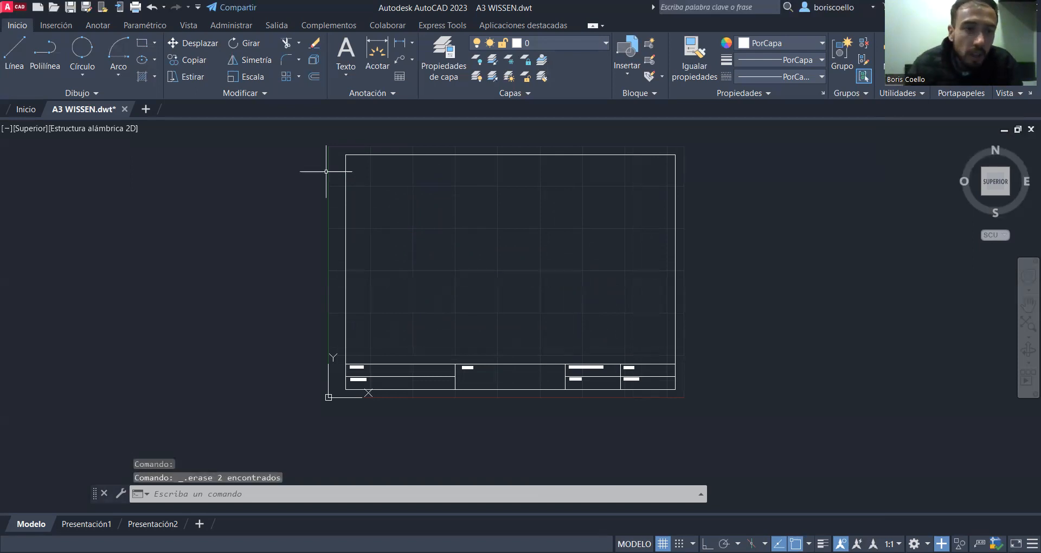
Step: Draw a seven-sided polygon near the middle of the sheet, inscribed in a circle of radius 60, and check that it selects as one object
{"action": "left_click", "coordinate": [152, 44]}
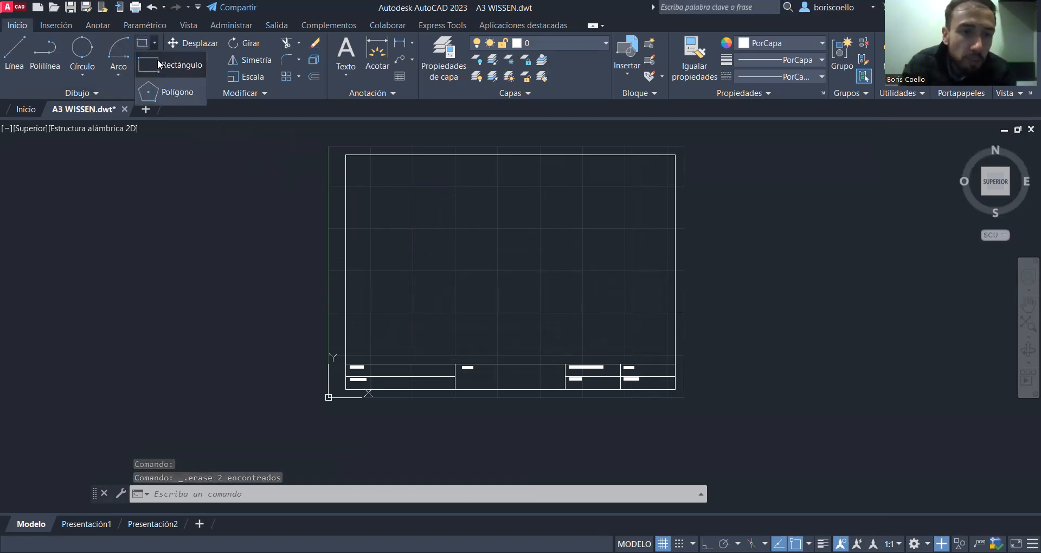
{"action": "left_click", "coordinate": [169, 93]}
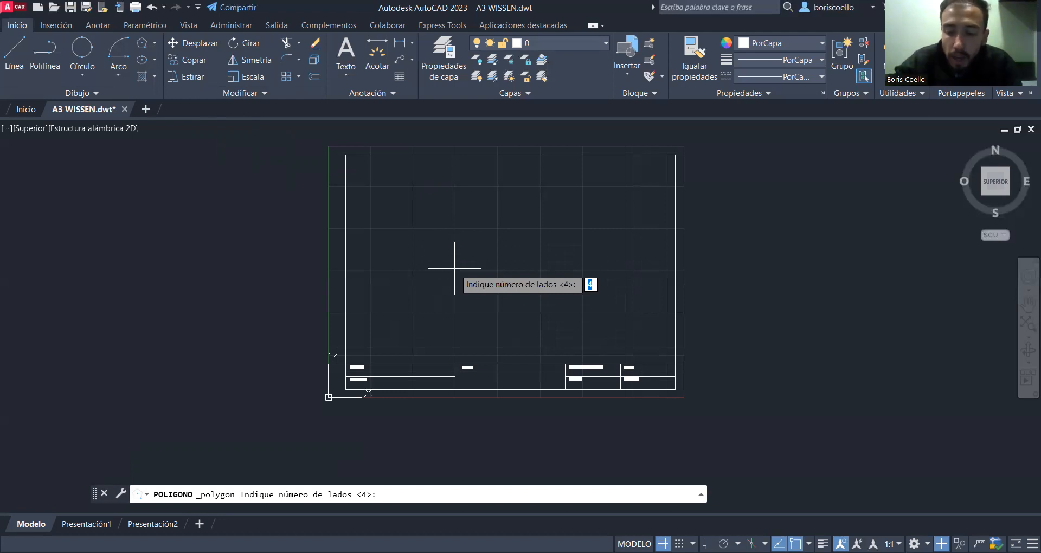
{"action": "type", "text": "7"}
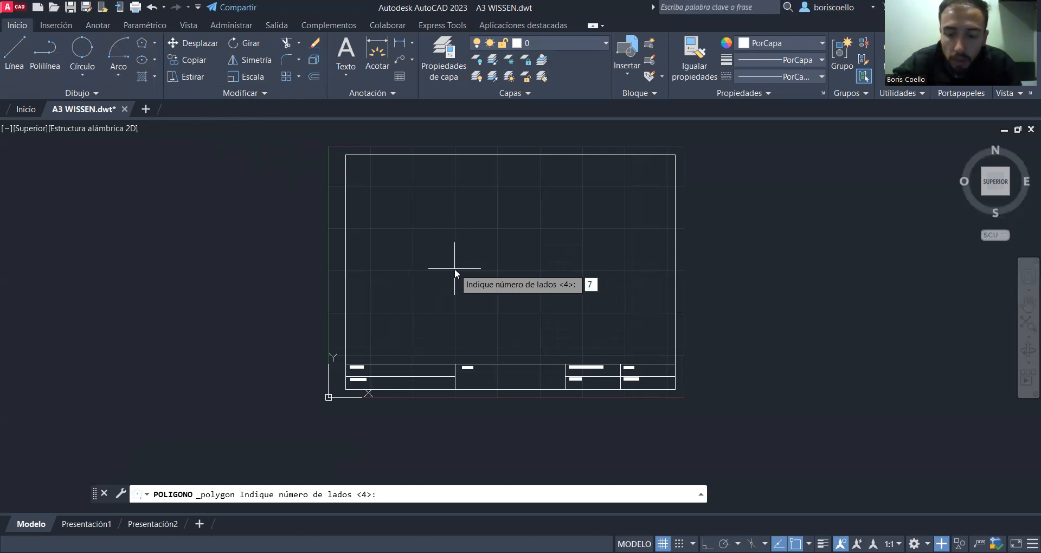
{"action": "key", "text": "Return"}
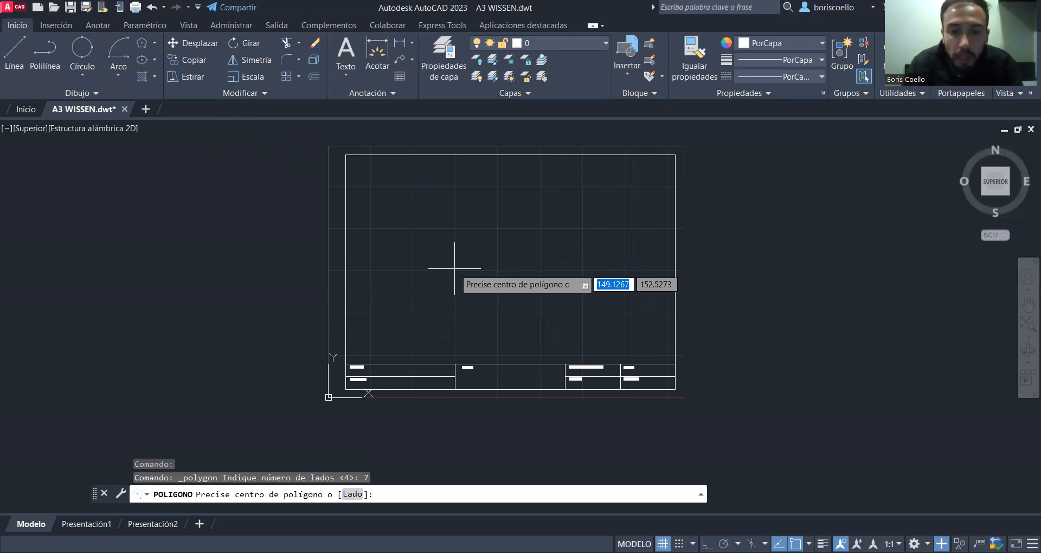
{"action": "left_click", "coordinate": [511, 259]}
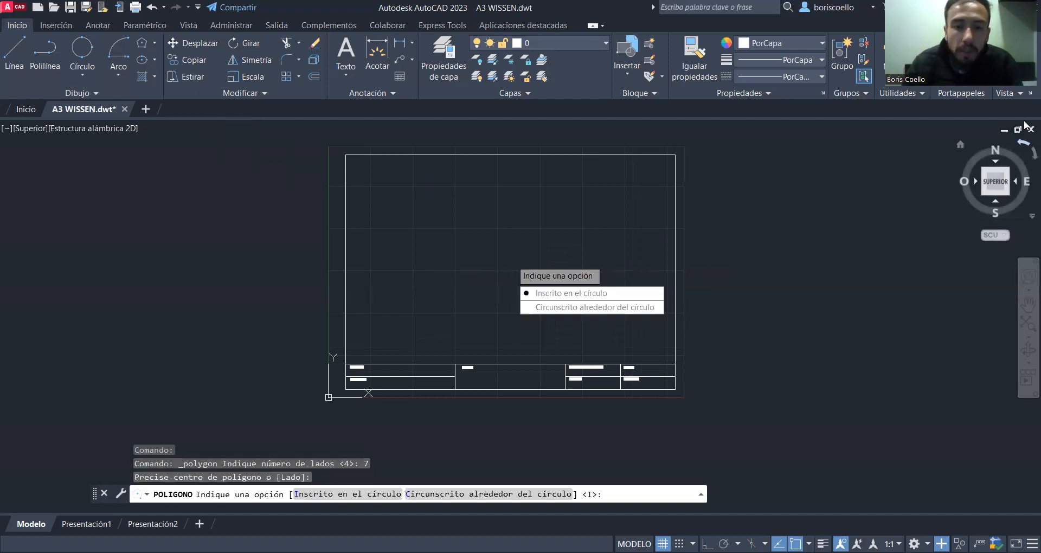
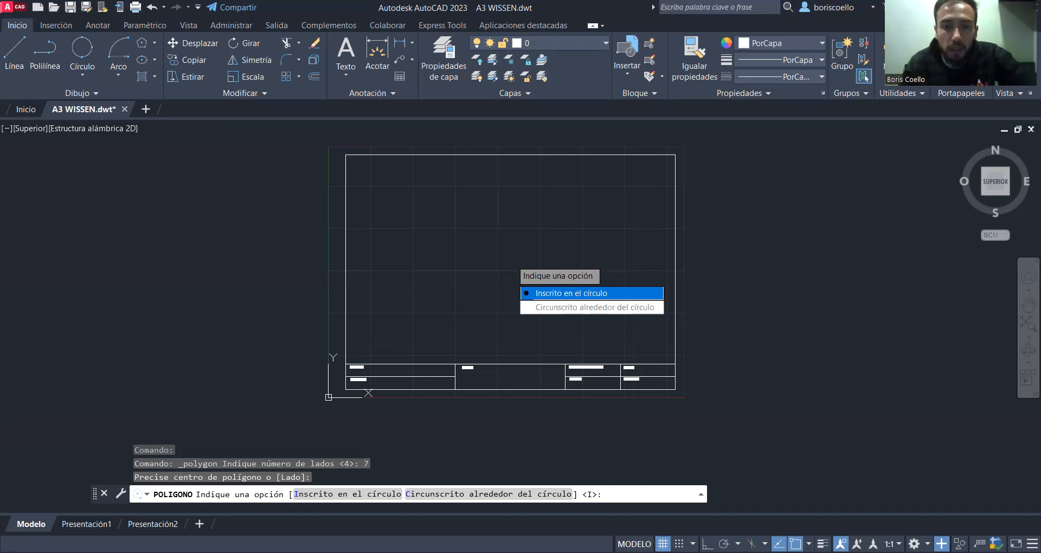
{"action": "key", "text": "Return"}
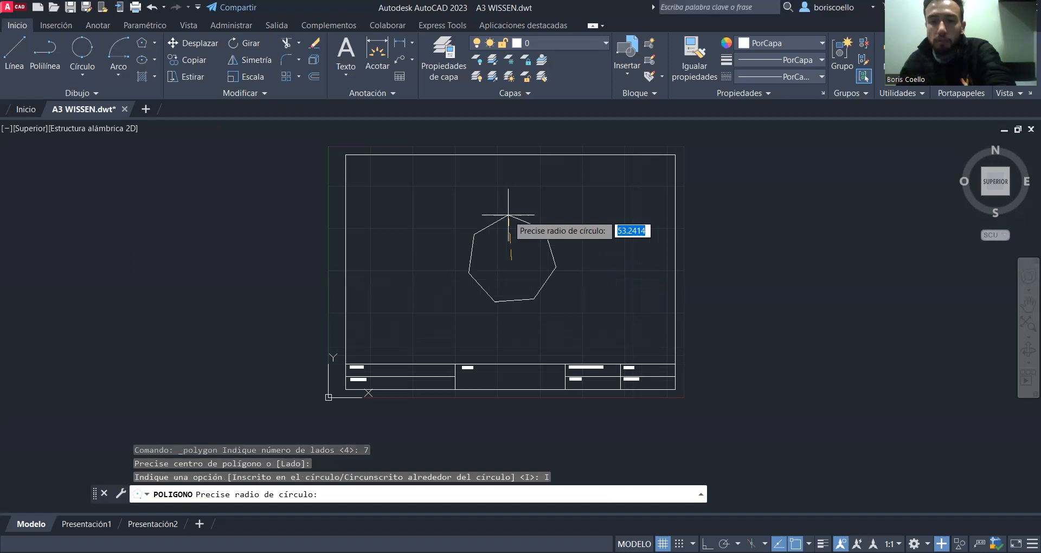
{"action": "type", "text": "60"}
{"action": "key", "text": "Return"}
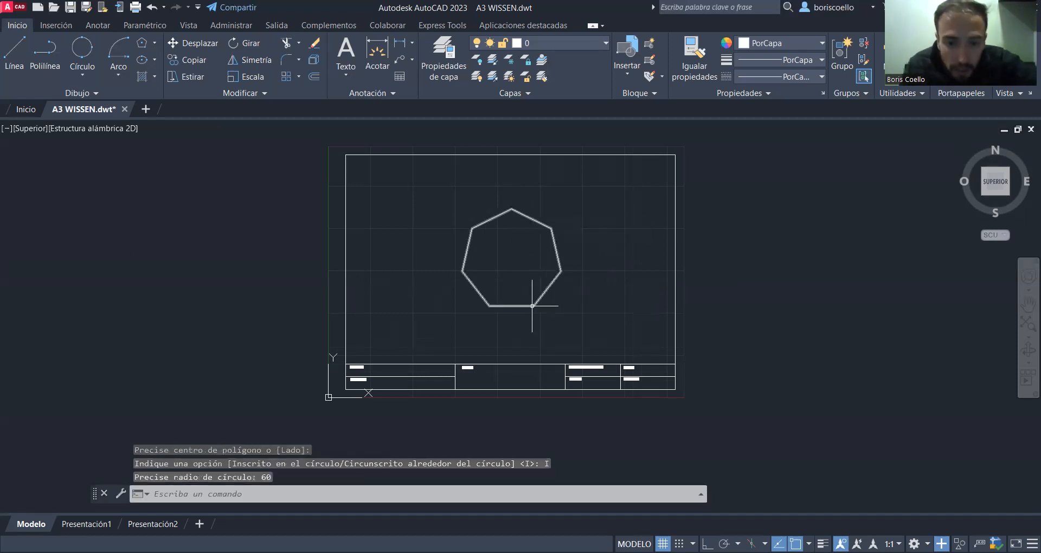
{"action": "left_click", "coordinate": [512, 307]}
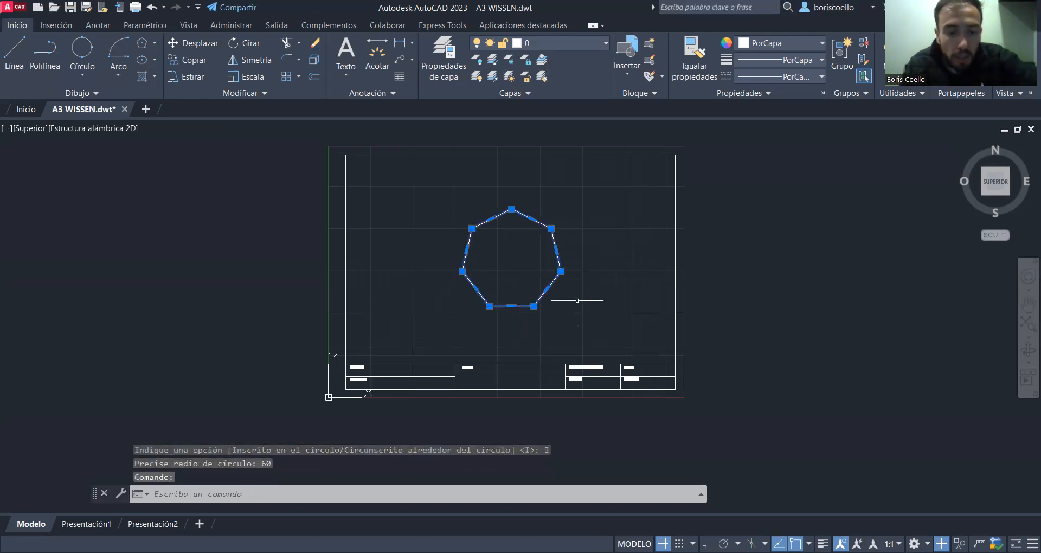
{"action": "key", "text": "Escape"}
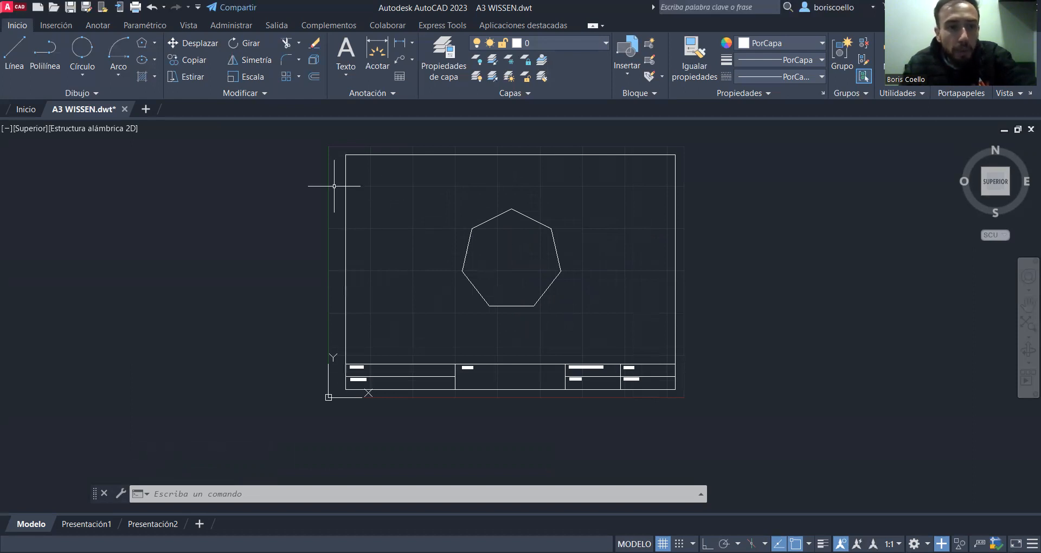
Step: Enable the geometric centre object snap and draw a circle of radius 60 centred on the heptagon
{"action": "left_click", "coordinate": [80, 79]}
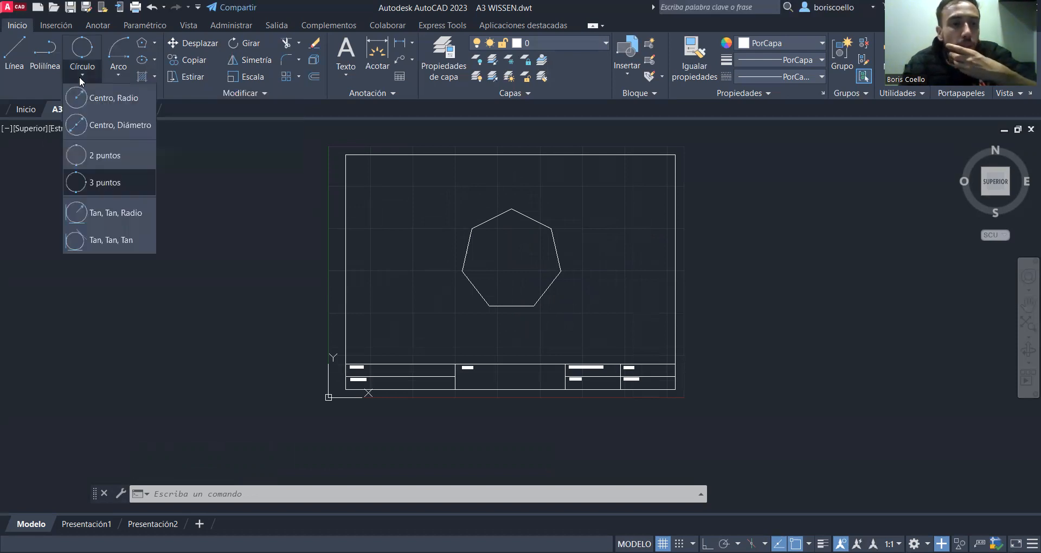
{"action": "left_click", "coordinate": [106, 103]}
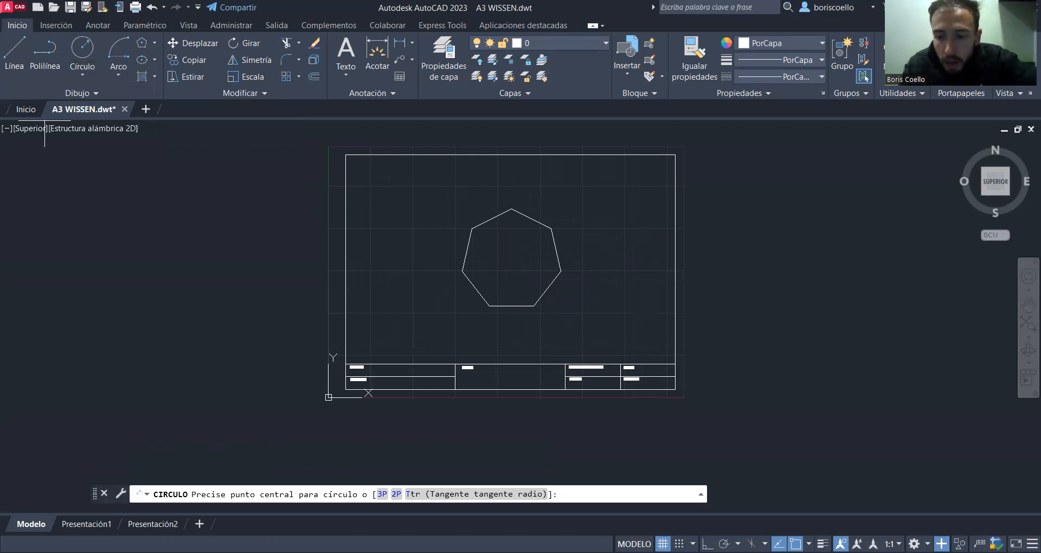
{"action": "left_click", "coordinate": [809, 544]}
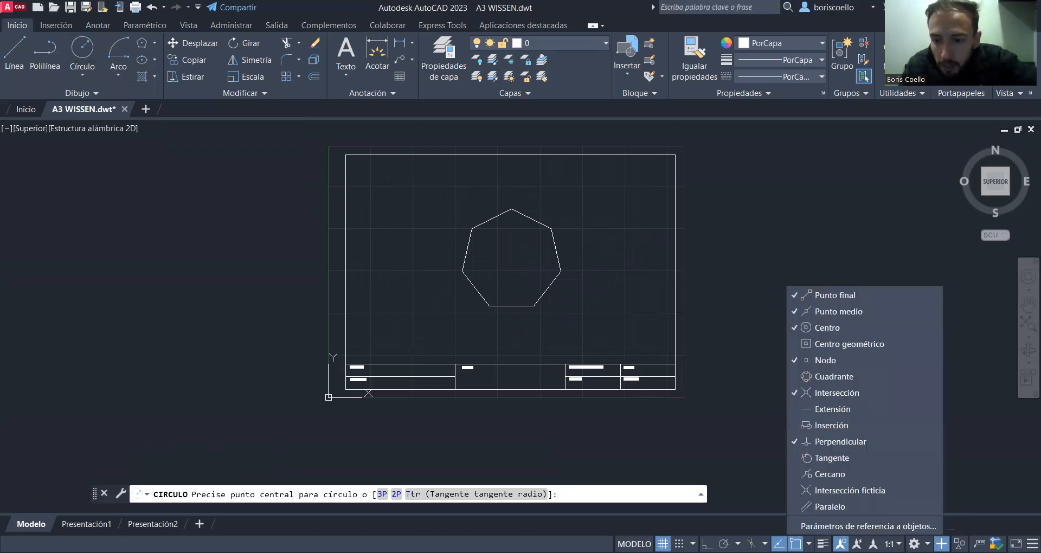
{"action": "left_click", "coordinate": [795, 344]}
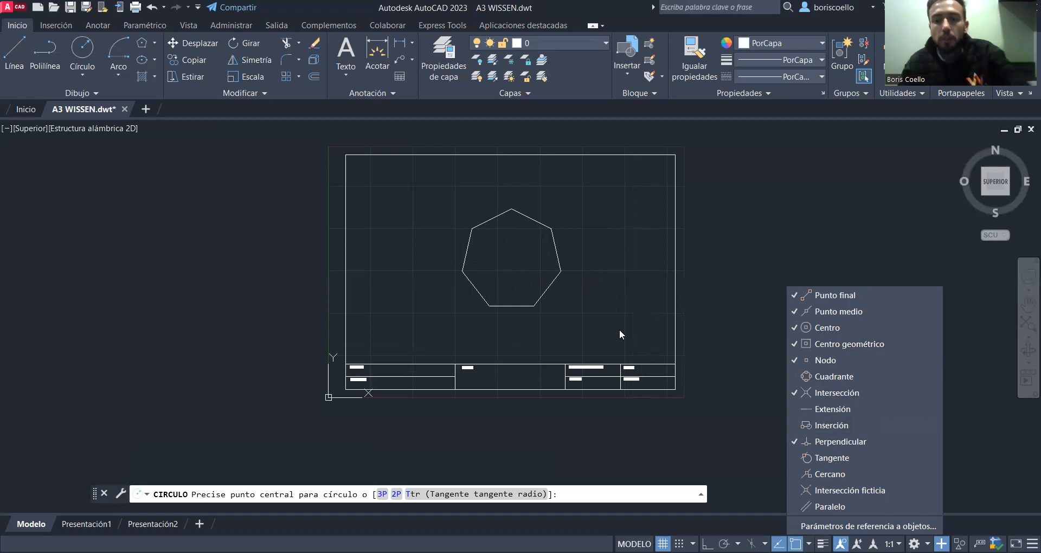
{"action": "left_click", "coordinate": [809, 544]}
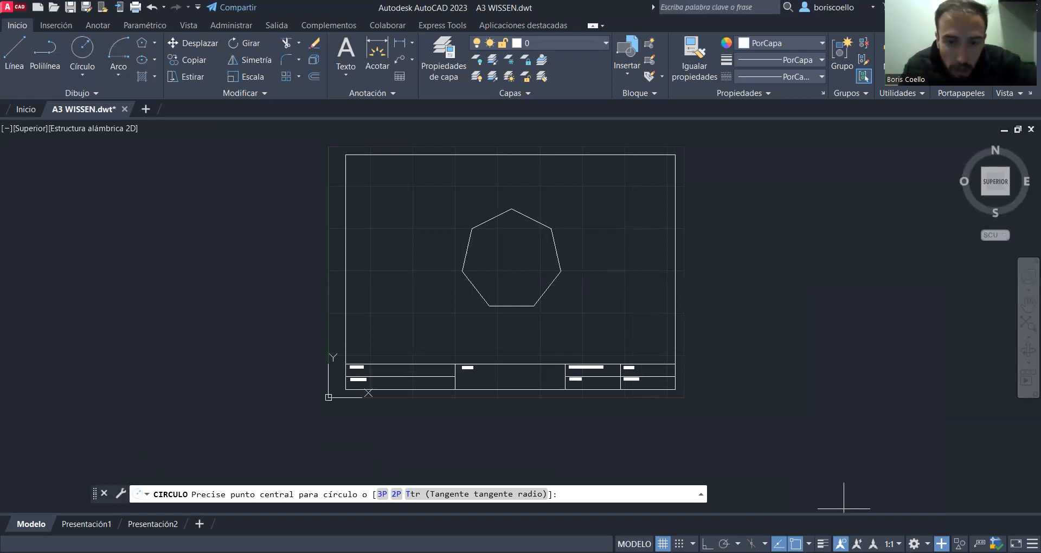
{"action": "left_click", "coordinate": [512, 260]}
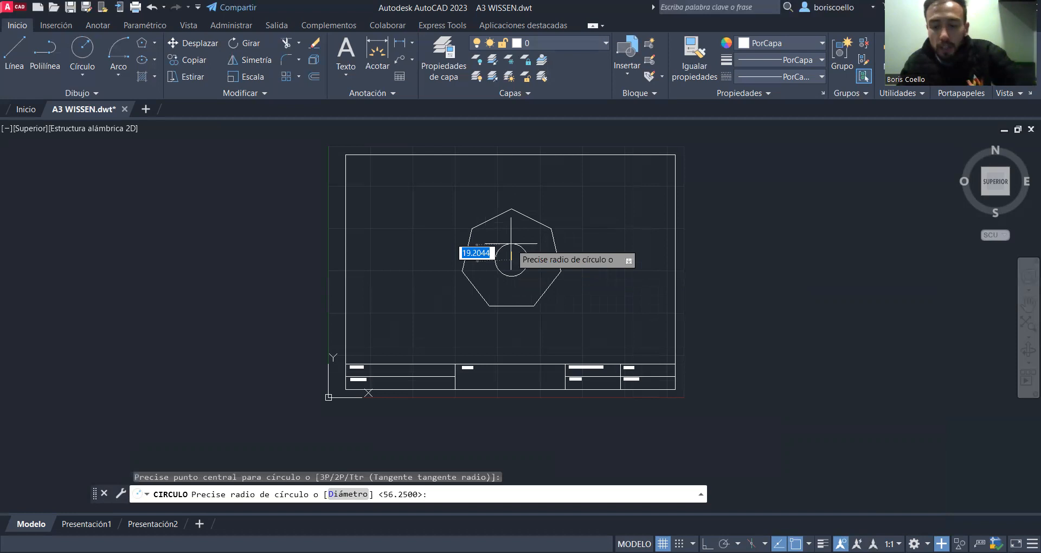
{"action": "type", "text": "60"}
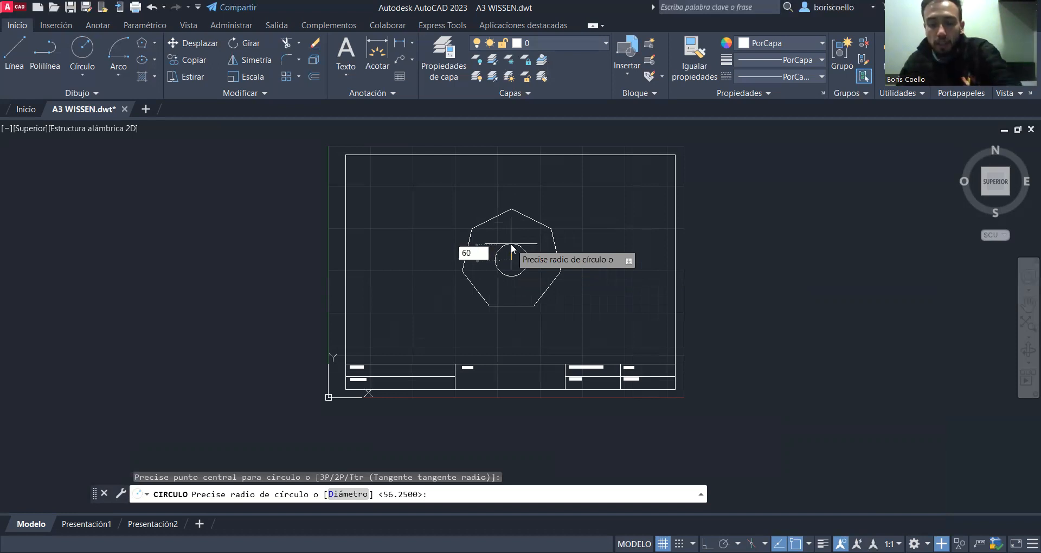
{"action": "key", "text": "Return"}
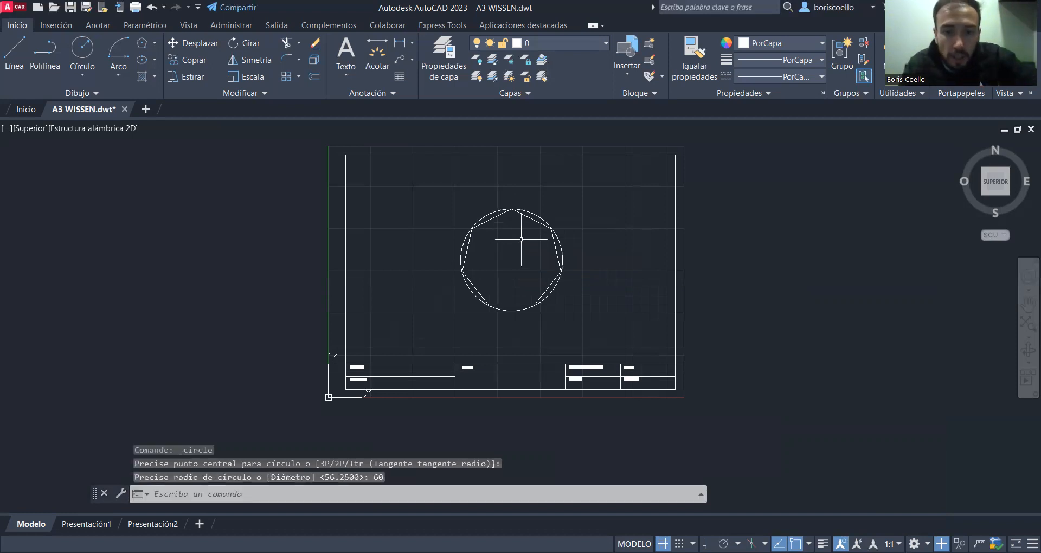
Step: Examine the heptagon's vertices up close to see how they meet the surrounding circle
{"action": "scroll", "coordinate": [548, 228], "scroll_direction": "up", "scroll_amount": 6}
{"action": "scroll", "coordinate": [569, 227], "scroll_direction": "up", "scroll_amount": 4}
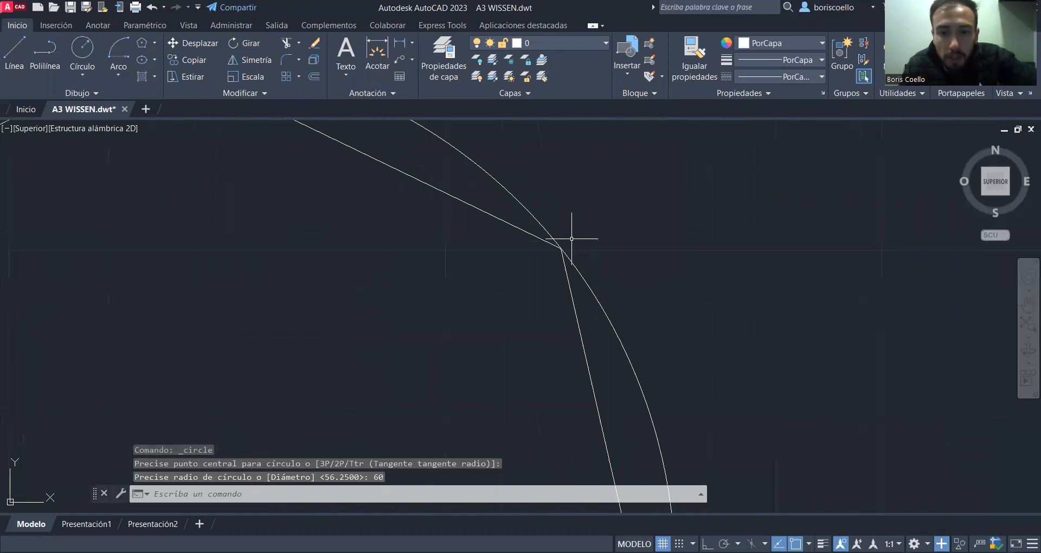
{"action": "middle_click_drag", "start_coordinate": [409, 246], "coordinate": [633, 410]}
{"action": "middle_click_drag", "start_coordinate": [291, 391], "coordinate": [544, 250]}
{"action": "middle_click_drag", "start_coordinate": [518, 360], "coordinate": [494, 180]}
{"action": "scroll", "coordinate": [486, 254], "scroll_direction": "down", "scroll_amount": 4}
{"action": "middle_click_drag", "start_coordinate": [486, 294], "coordinate": [478, 228]}
{"action": "middle_click_drag", "start_coordinate": [486, 335], "coordinate": [377, 383]}
{"action": "scroll", "coordinate": [378, 381], "scroll_direction": "down", "scroll_amount": 2}
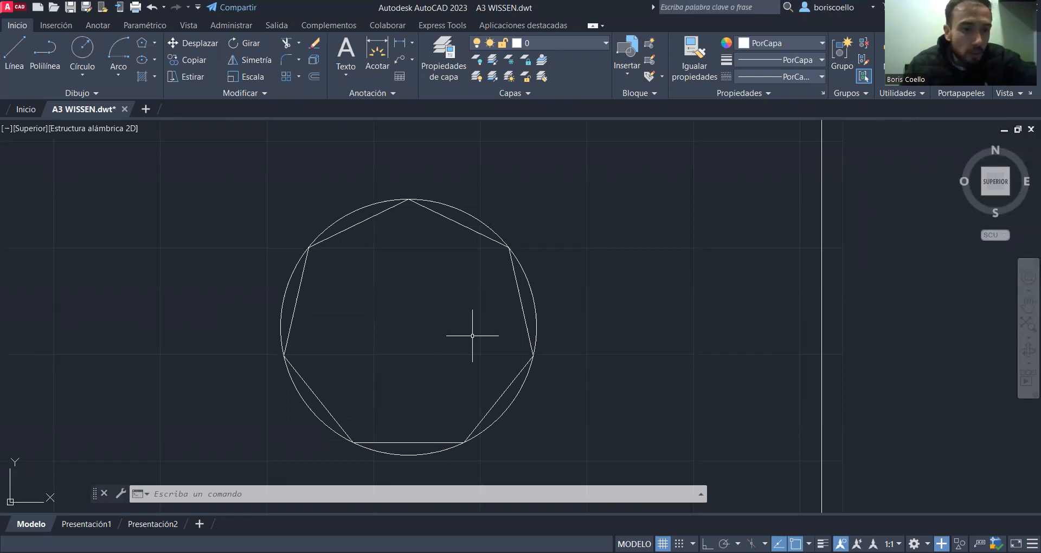
{"action": "scroll", "coordinate": [473, 335], "scroll_direction": "down", "scroll_amount": 1}
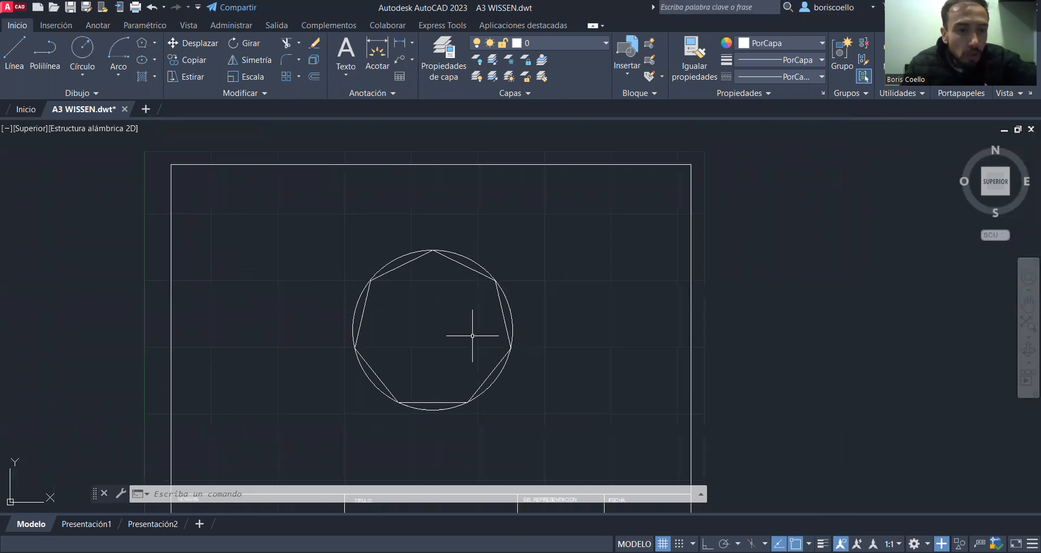
Step: Erase the inscribed heptagon together with its circle using a lasso selection
{"action": "middle_click_drag", "start_coordinate": [402, 357], "coordinate": [407, 337]}
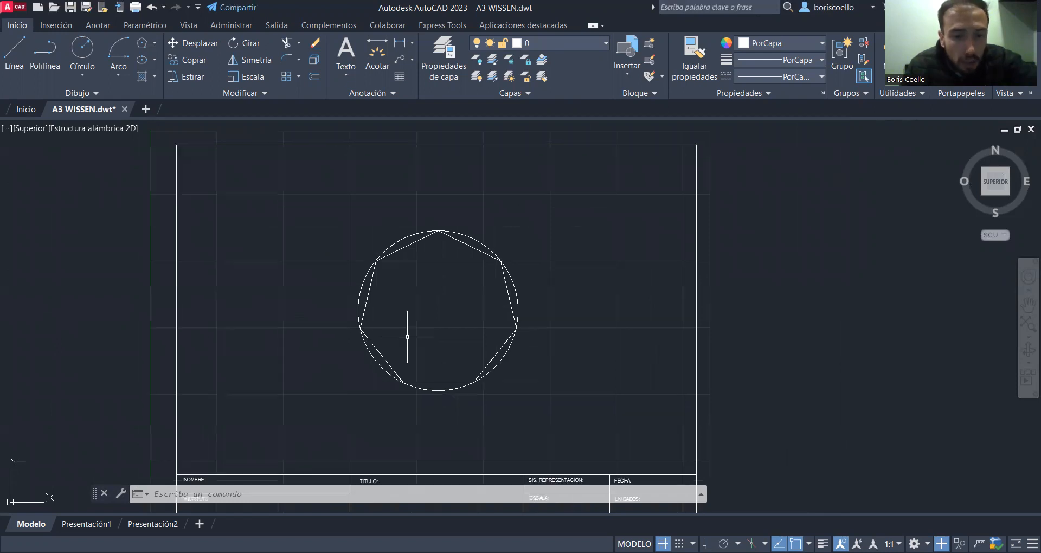
{"action": "mouse_move", "coordinate": [341, 242]}
{"action": "left_mouse_down"}
{"action": "mouse_move", "coordinate": [365, 413]}
{"action": "mouse_move", "coordinate": [506, 390]}
{"action": "mouse_move", "coordinate": [530, 206]}
{"action": "left_mouse_up"}
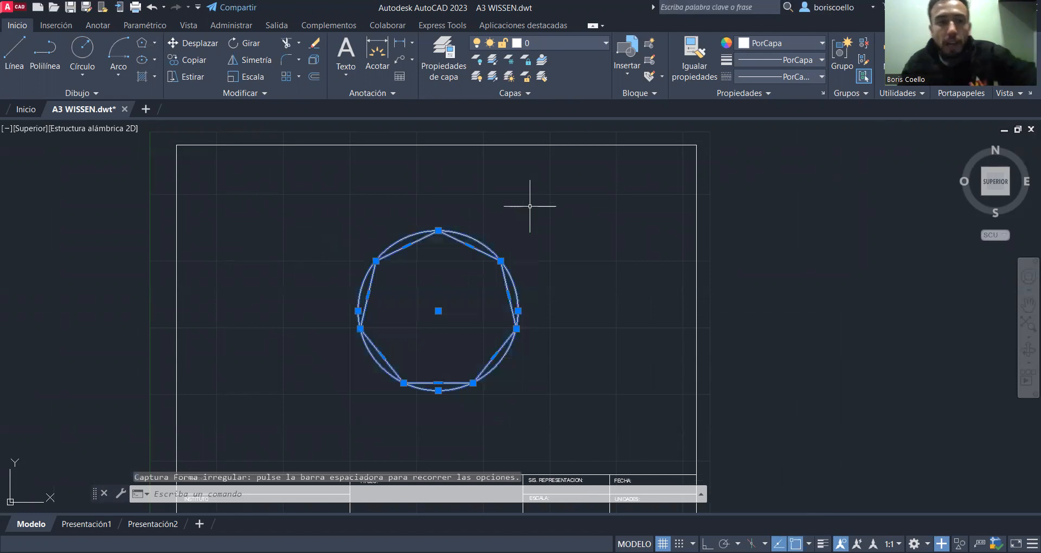
{"action": "key", "text": "Delete"}
Step: Draw a seven-sided polygon near the middle of the sheet, circumscribed about a circle of radius 65
{"action": "left_click", "coordinate": [155, 44]}
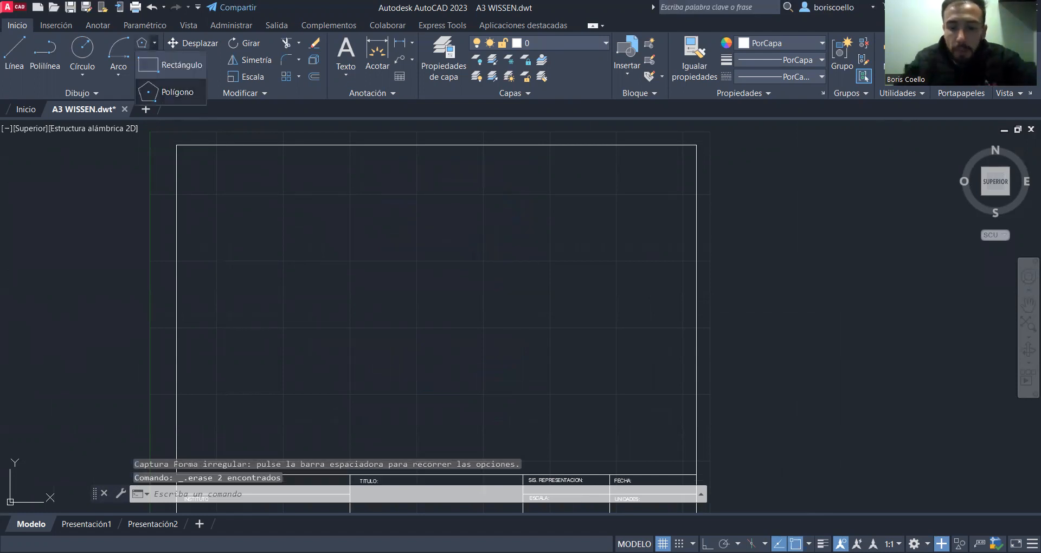
{"action": "left_click", "coordinate": [172, 92]}
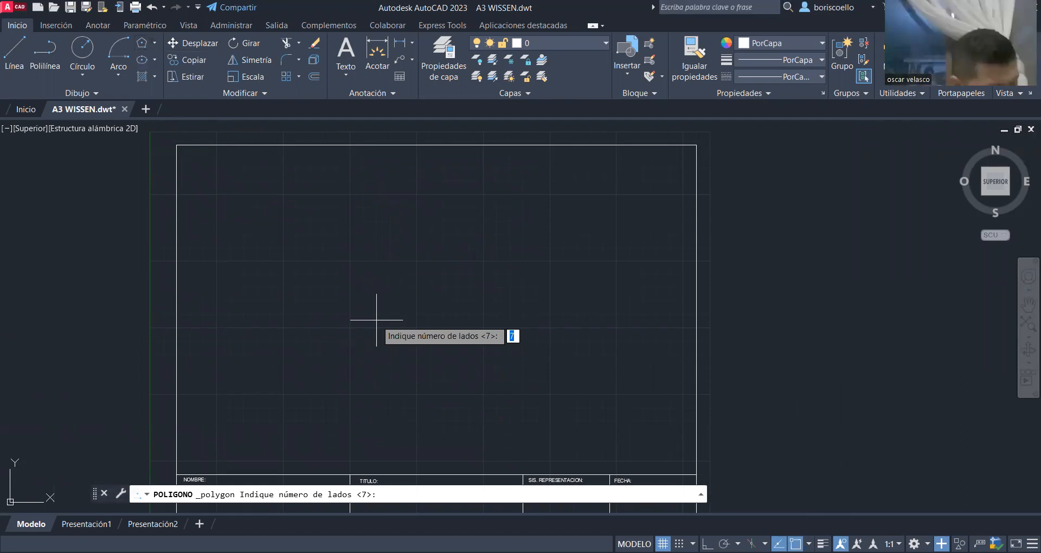
{"action": "key", "text": "Return"}
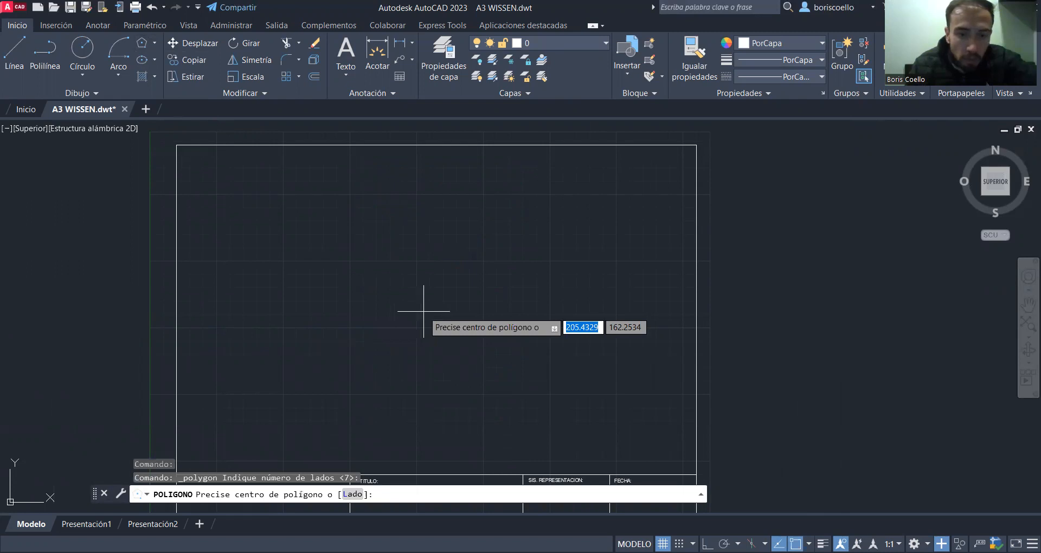
{"action": "left_click", "coordinate": [426, 313]}
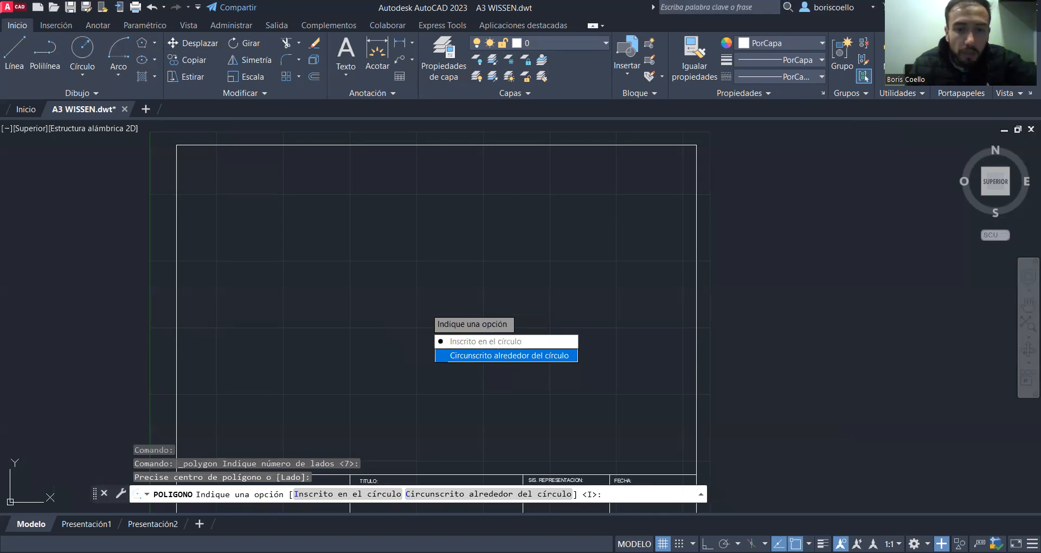
{"action": "key", "text": "Return"}
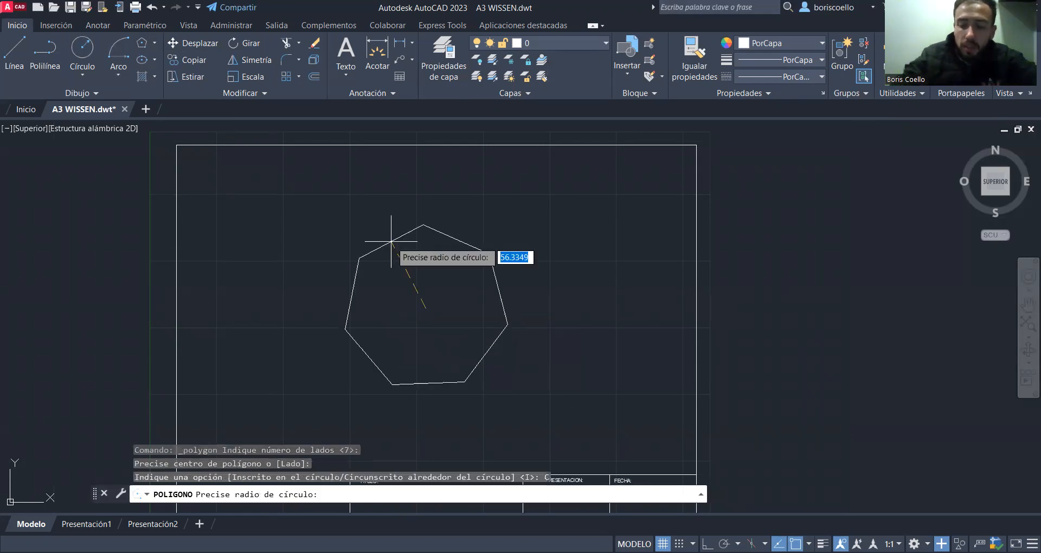
{"action": "type", "text": "65"}
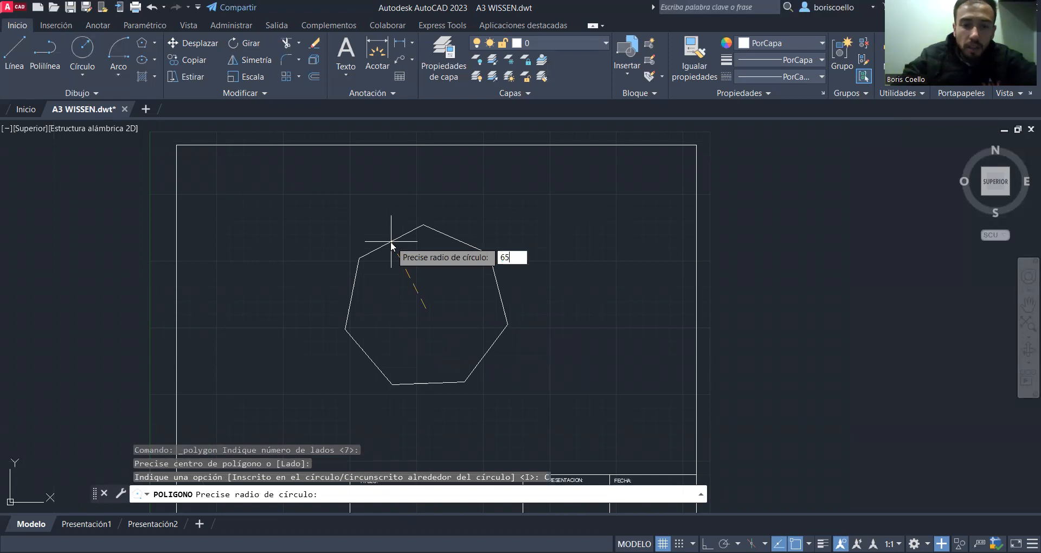
{"action": "key", "text": "Return"}
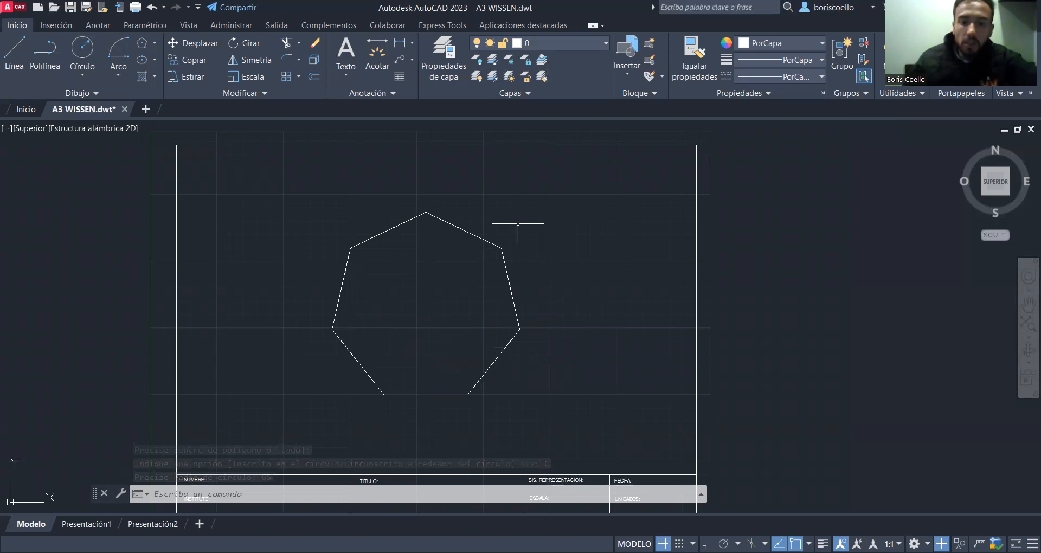
Step: Draw a circle of radius 65 from the geometric centre of the circumscribed heptagon
{"action": "type", "text": "c"}
{"action": "key", "text": "Return"}
{"action": "left_click", "coordinate": [426, 308]}
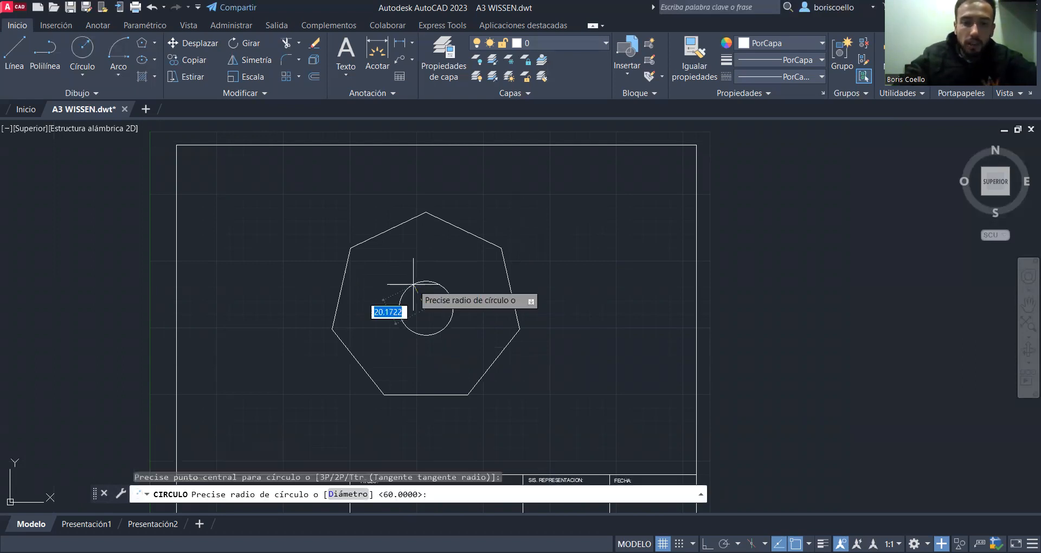
{"action": "type", "text": "65"}
{"action": "key", "text": "Return"}
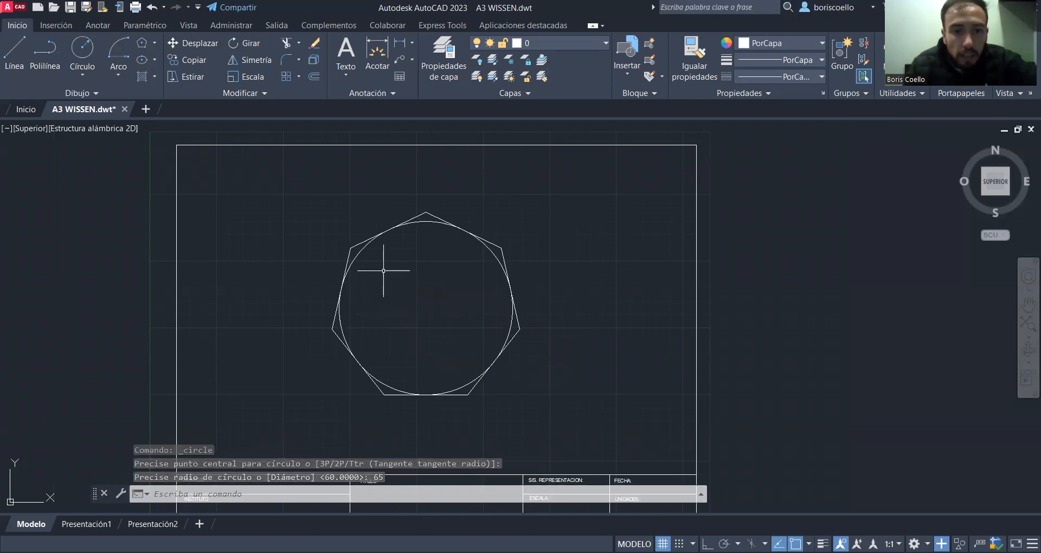
Step: Examine up close how the sides of the circumscribed heptagon touch the inner circle
{"action": "scroll", "coordinate": [384, 271], "scroll_direction": "up", "scroll_amount": 6}
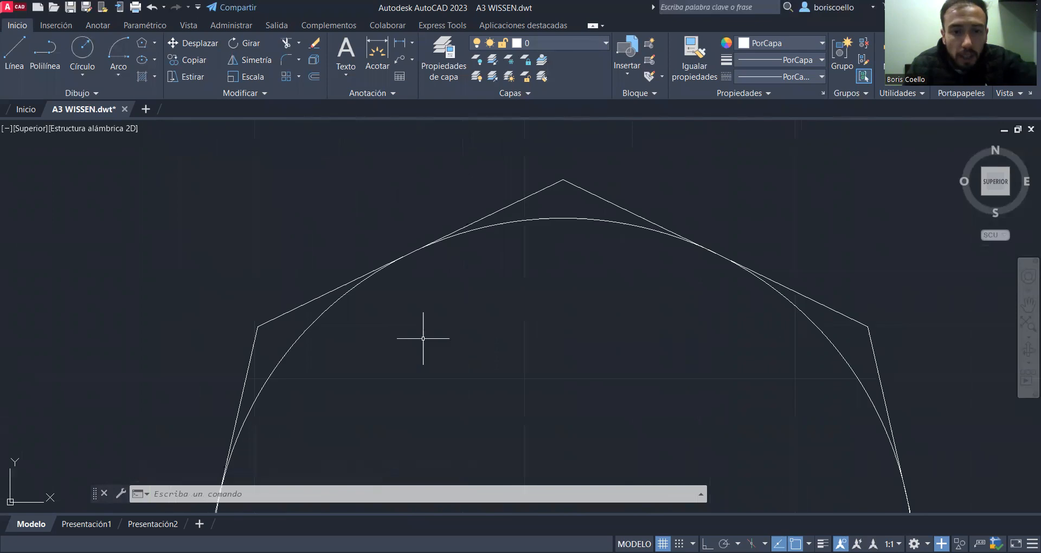
{"action": "scroll", "coordinate": [733, 380], "scroll_direction": "down", "scroll_amount": 4}
{"action": "middle_click_drag", "start_coordinate": [726, 379], "coordinate": [619, 266]}
{"action": "scroll", "coordinate": [619, 266], "scroll_direction": "down", "scroll_amount": 2}
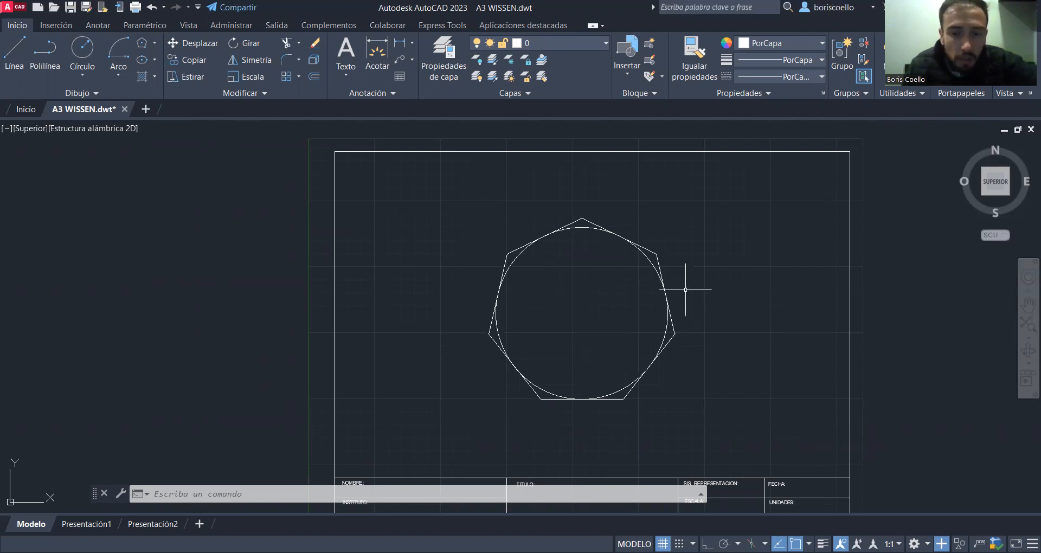
{"action": "scroll", "coordinate": [685, 288], "scroll_direction": "down", "scroll_amount": 2}
{"action": "scroll", "coordinate": [685, 288], "scroll_direction": "up", "scroll_amount": 2}
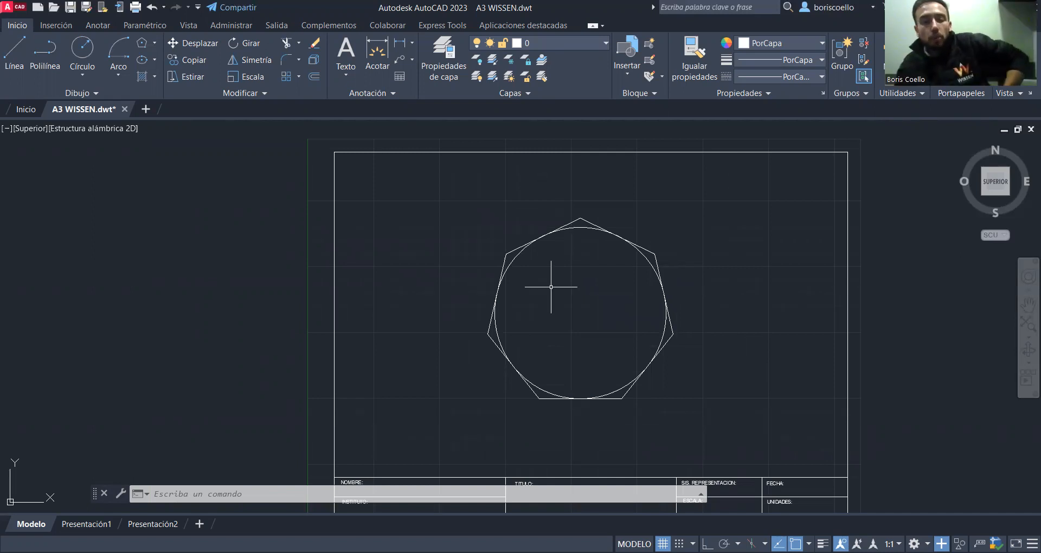
{"action": "left_click", "coordinate": [576, 227]}
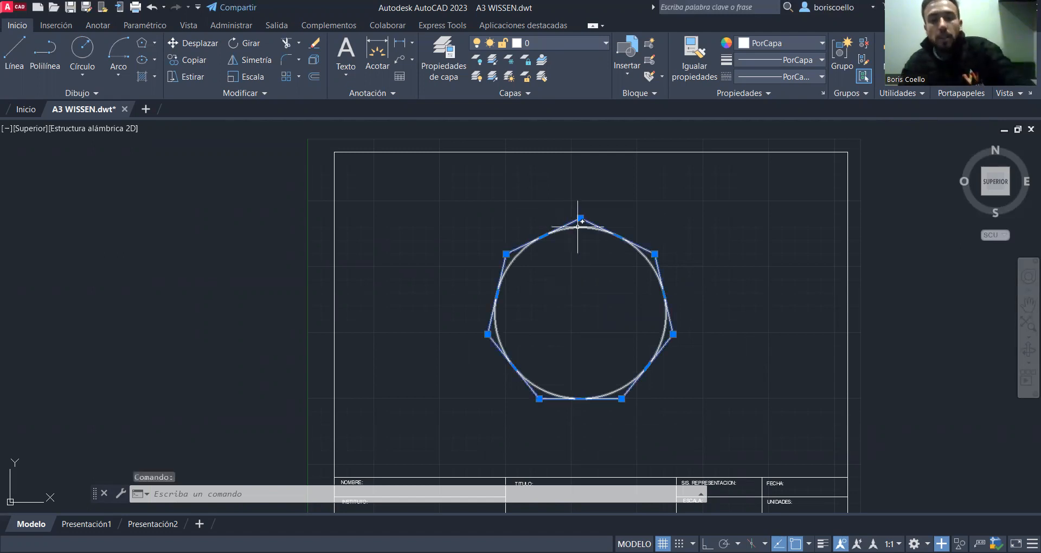
{"action": "left_click", "coordinate": [578, 227]}
{"action": "key", "text": "Escape"}
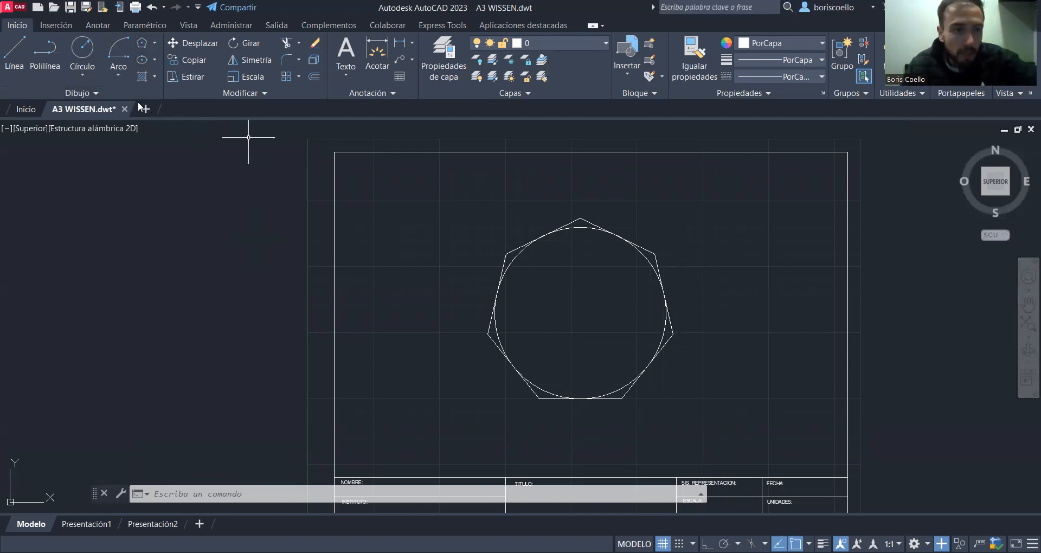
{"action": "left_click", "coordinate": [77, 93]}
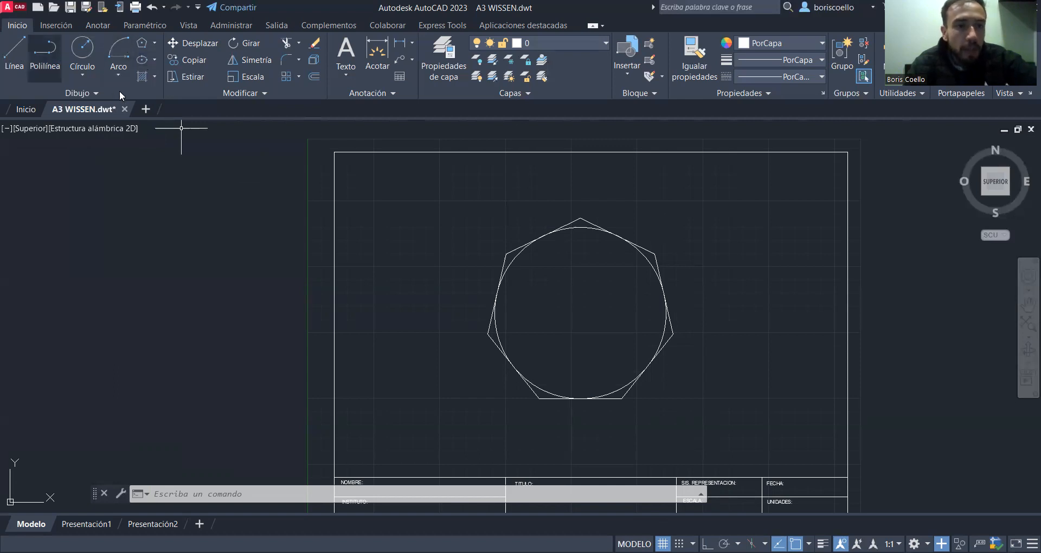
Step: Draw a horizontal ellipse from the circle's centre with a half-axis of 65 at 0° and the other half-axis of 30
{"action": "left_click", "coordinate": [155, 60]}
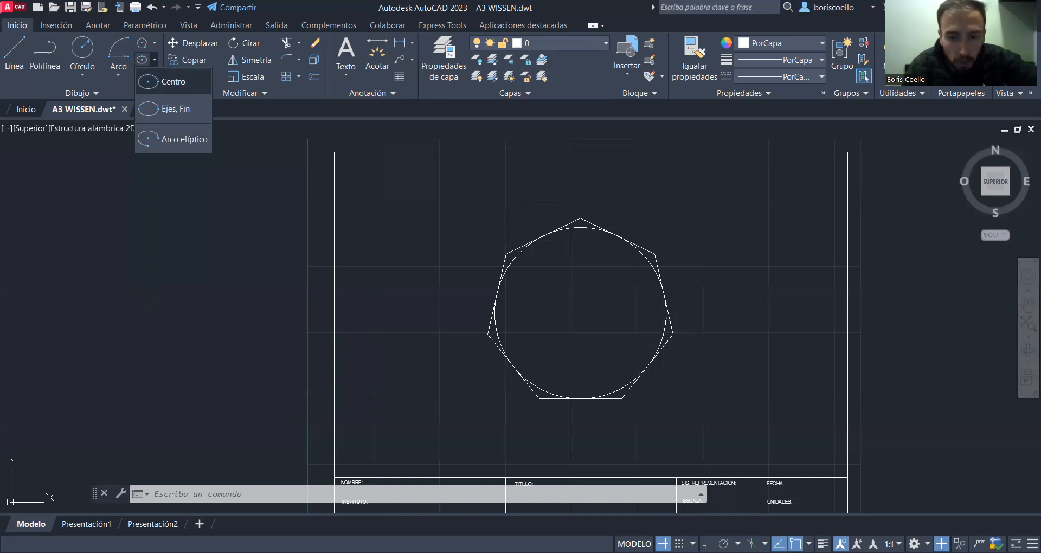
{"action": "left_click", "coordinate": [172, 82]}
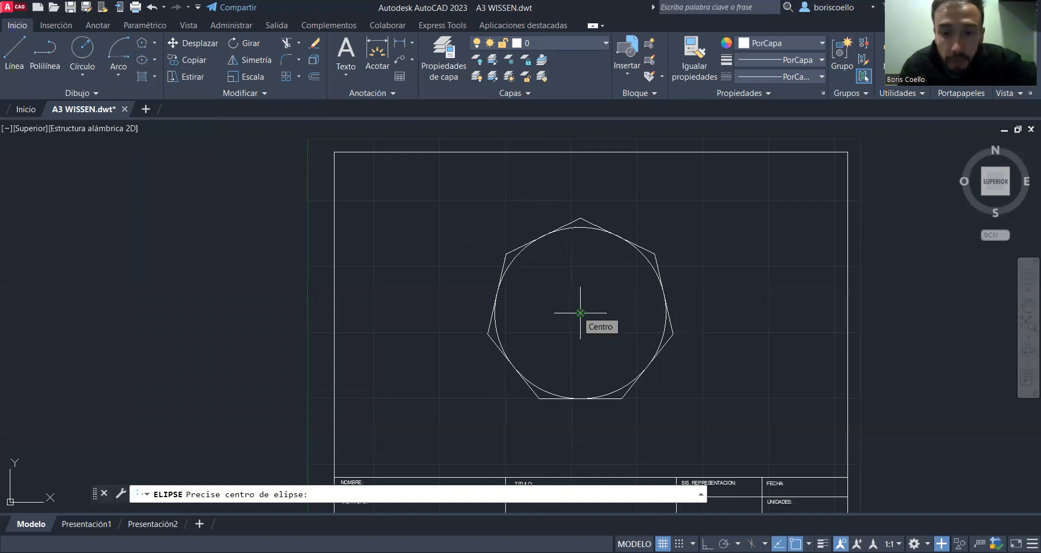
{"action": "left_click", "coordinate": [580, 313]}
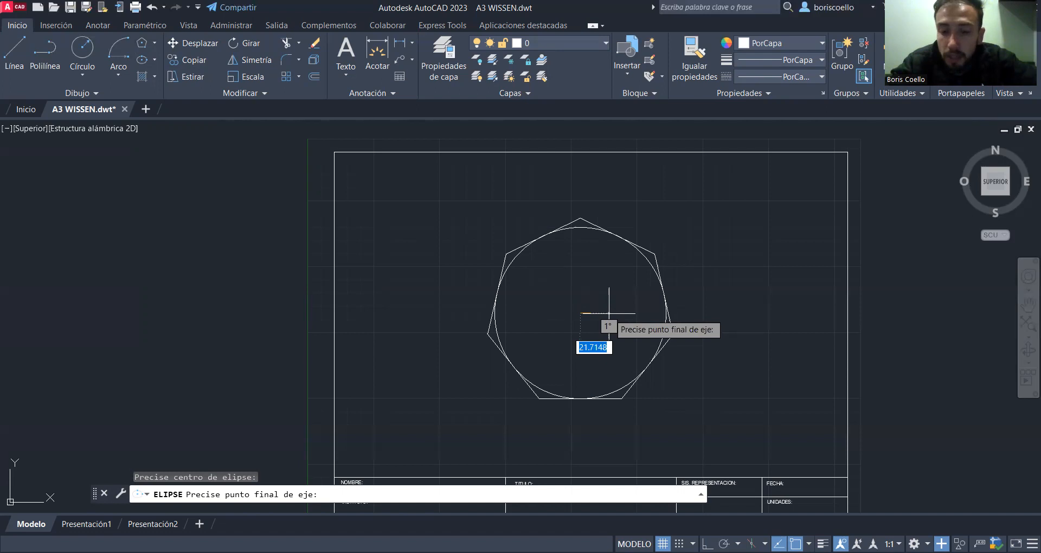
{"action": "type", "text": "65"}
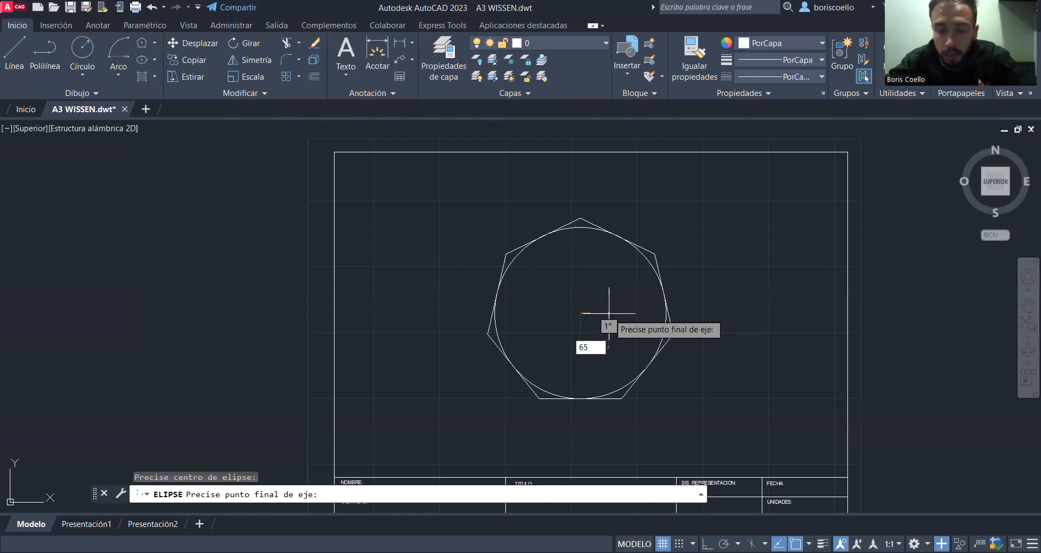
{"action": "key", "text": "Tab"}
{"action": "type", "text": "0"}
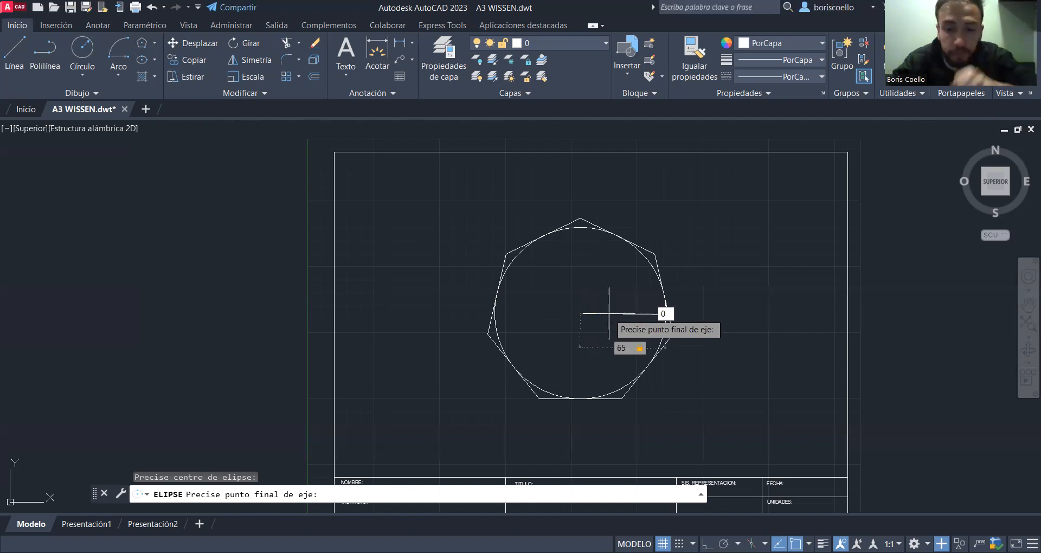
{"action": "key", "text": "Return"}
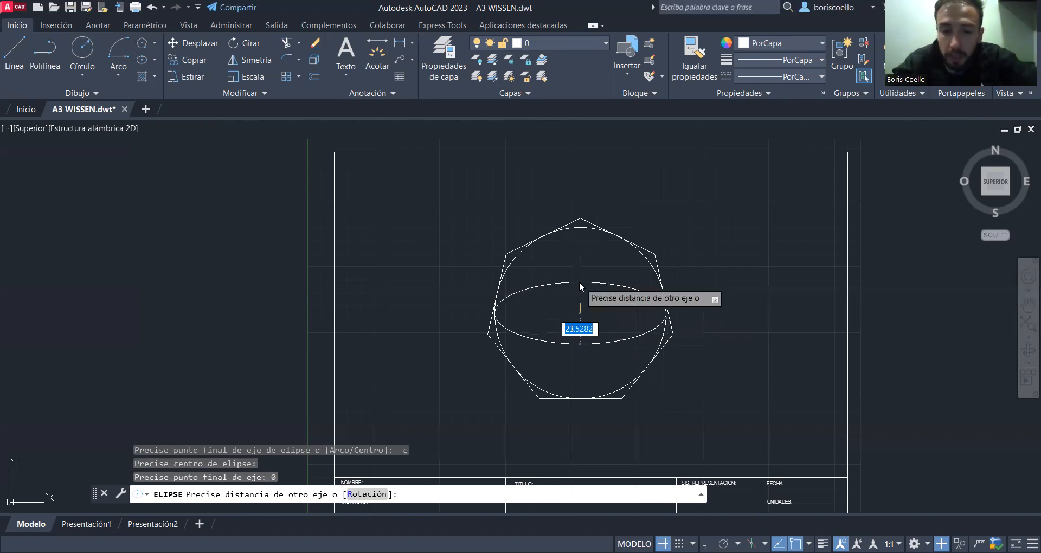
{"action": "type", "text": "30"}
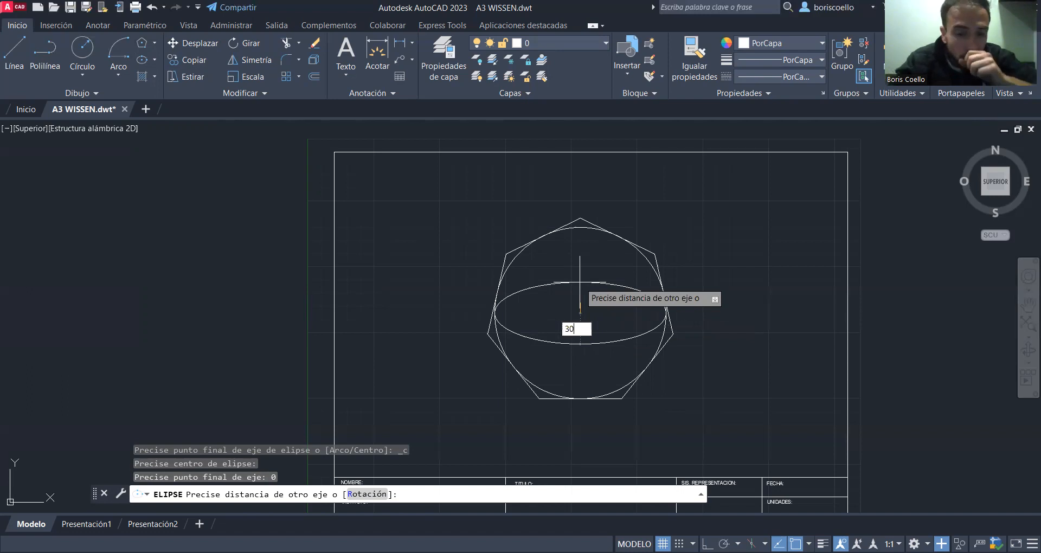
{"action": "key", "text": "Return"}
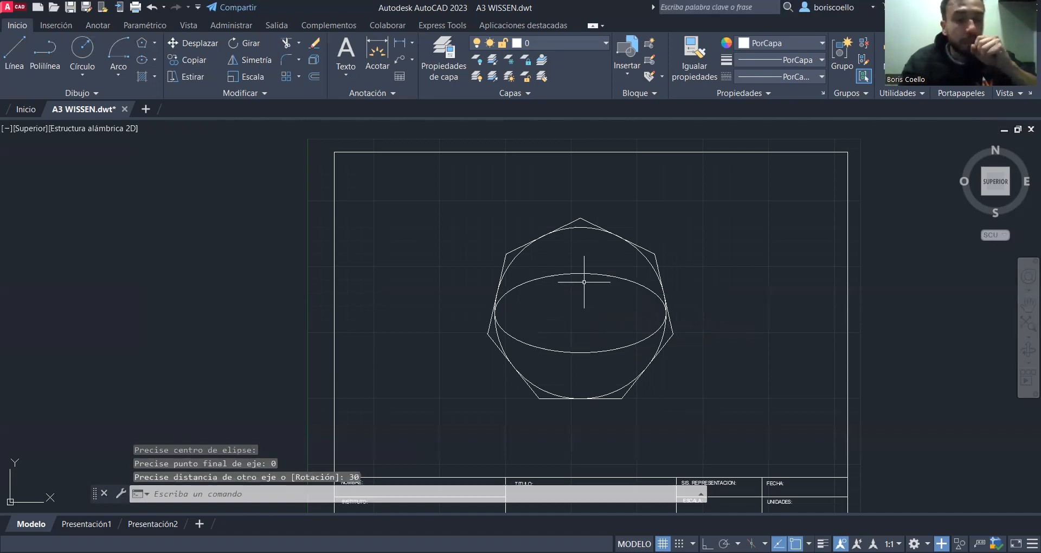
{"action": "left_click", "coordinate": [558, 275]}
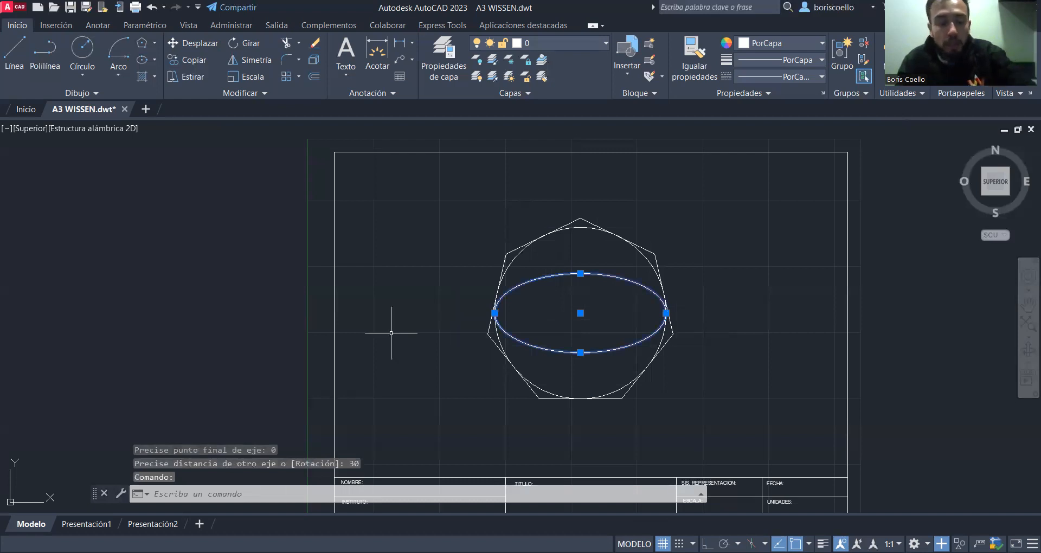
{"action": "key", "text": "Escape"}
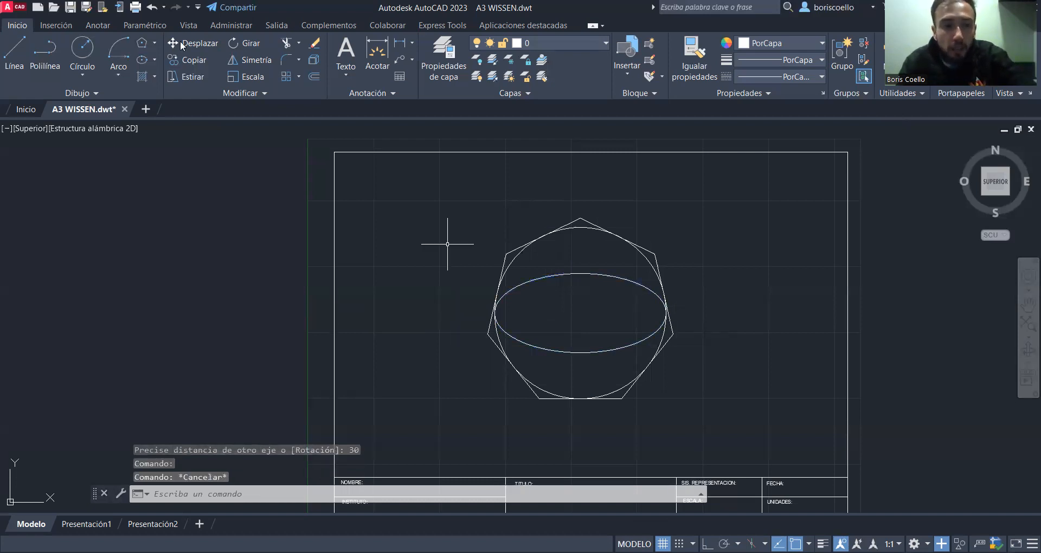
Step: Draw an axis-endpoint ellipse from the heptagon's bottom side where it meets the circle, with a 130 axis at 90° and the other half-axis 30
{"action": "left_click", "coordinate": [154, 59]}
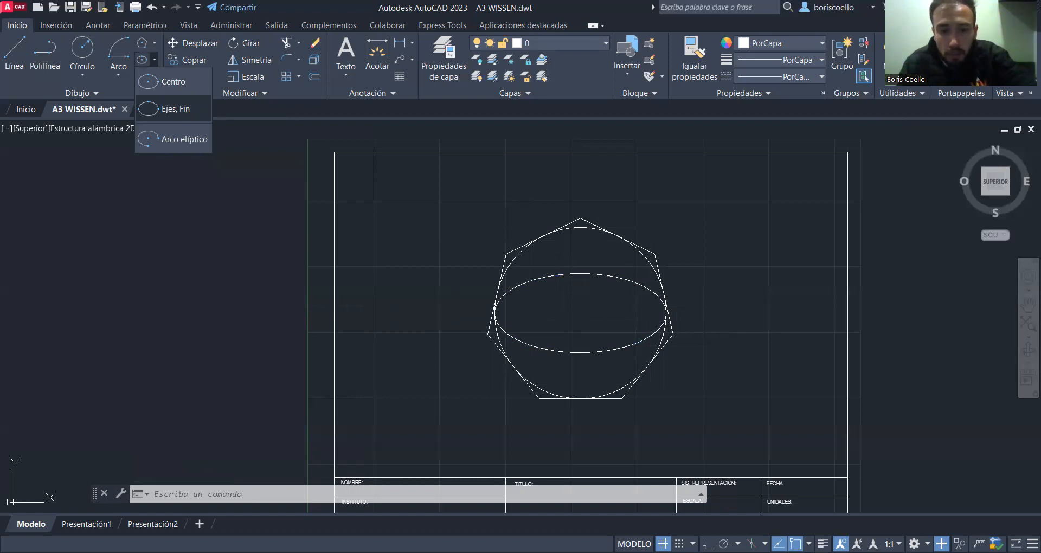
{"action": "left_click", "coordinate": [163, 109]}
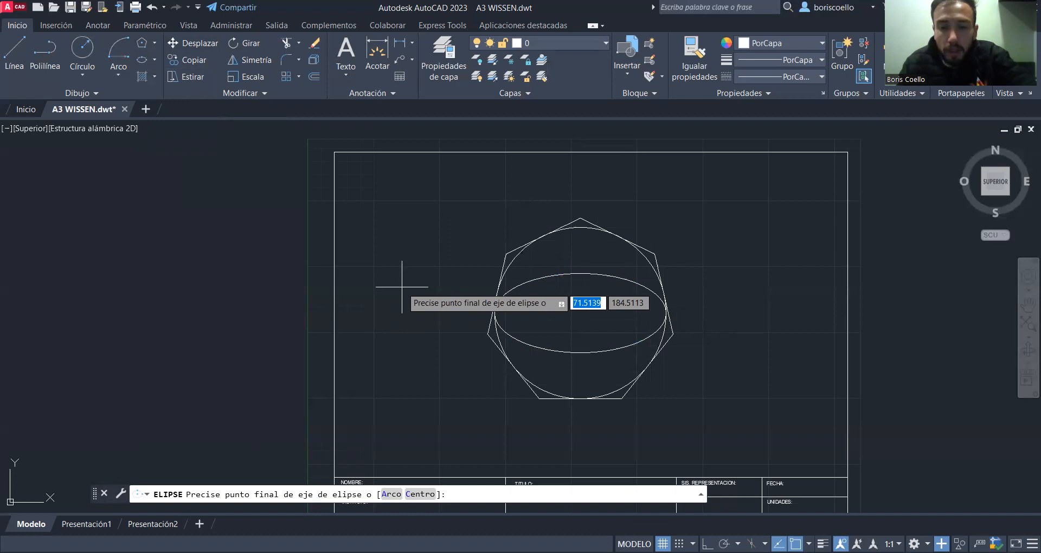
{"action": "scroll", "coordinate": [577, 360], "scroll_direction": "up", "scroll_amount": 4}
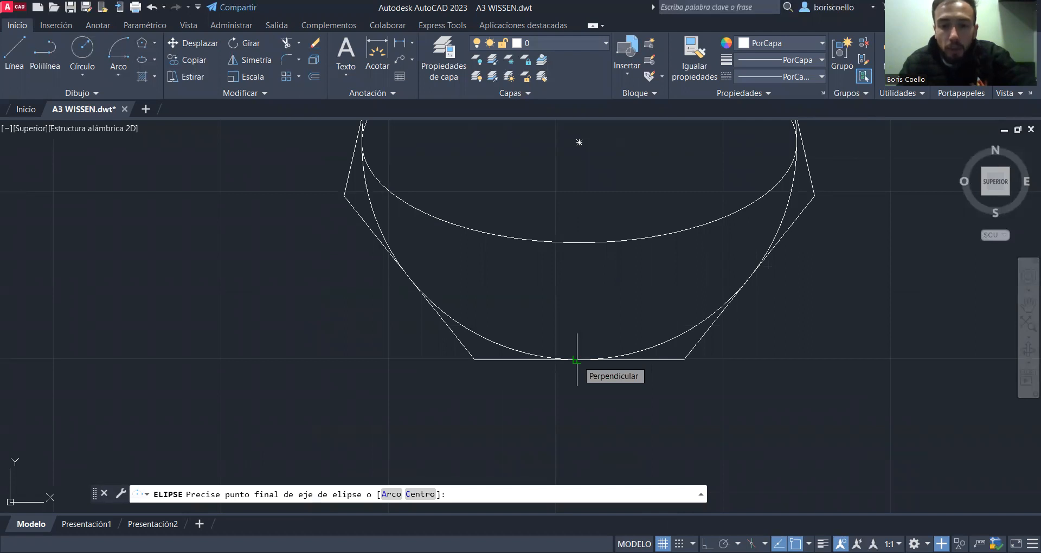
{"action": "left_click", "coordinate": [577, 360]}
{"action": "middle_click_drag", "start_coordinate": [578, 227], "coordinate": [615, 330]}
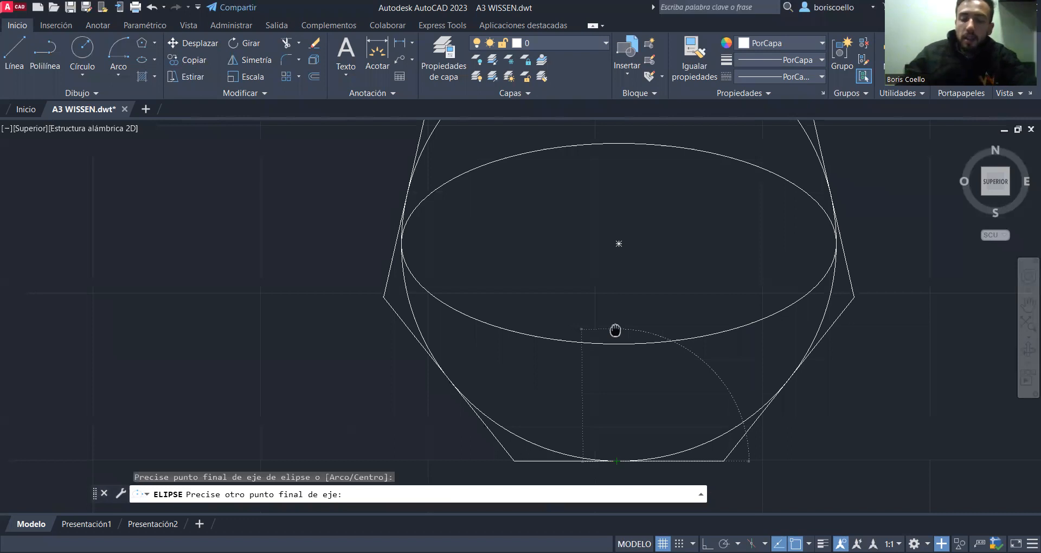
{"action": "middle_click_drag", "start_coordinate": [615, 331], "coordinate": [625, 368]}
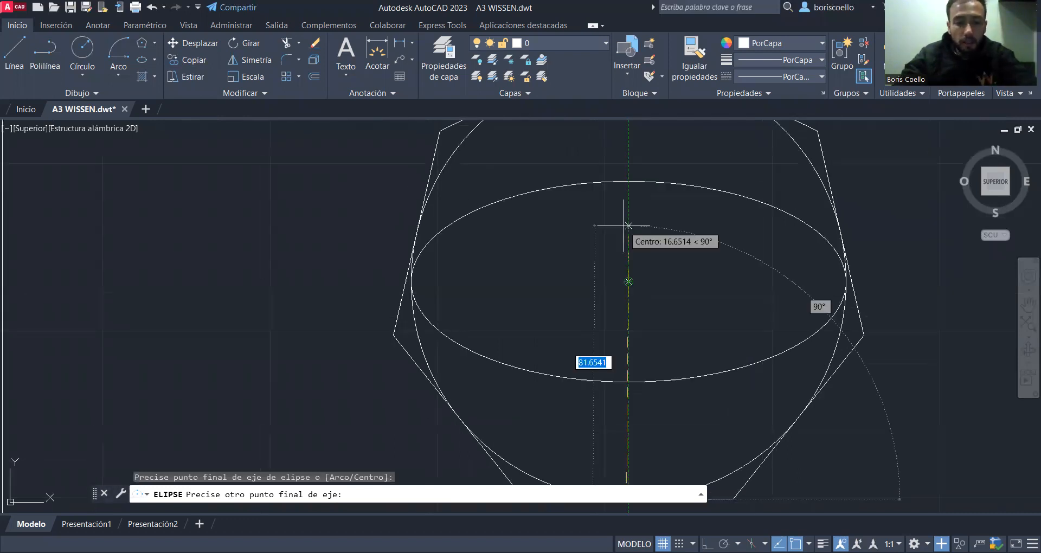
{"action": "type", "text": "130"}
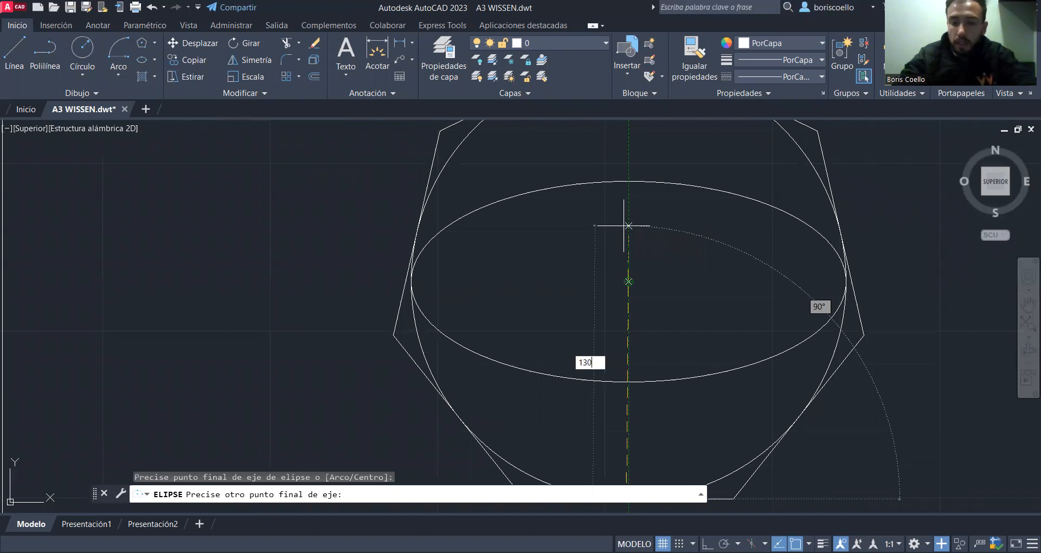
{"action": "key", "text": "Tab"}
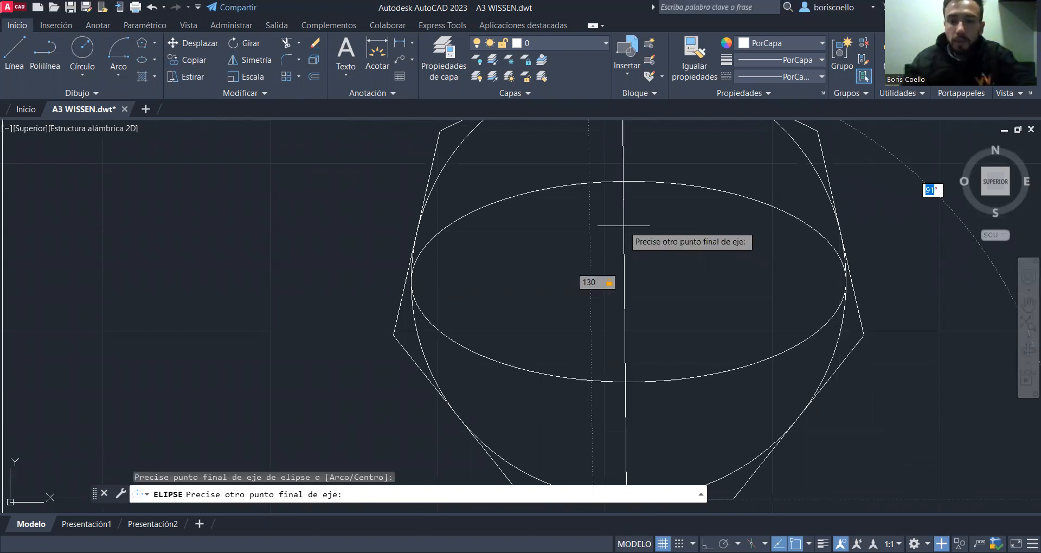
{"action": "type", "text": "90"}
{"action": "key", "text": "Return"}
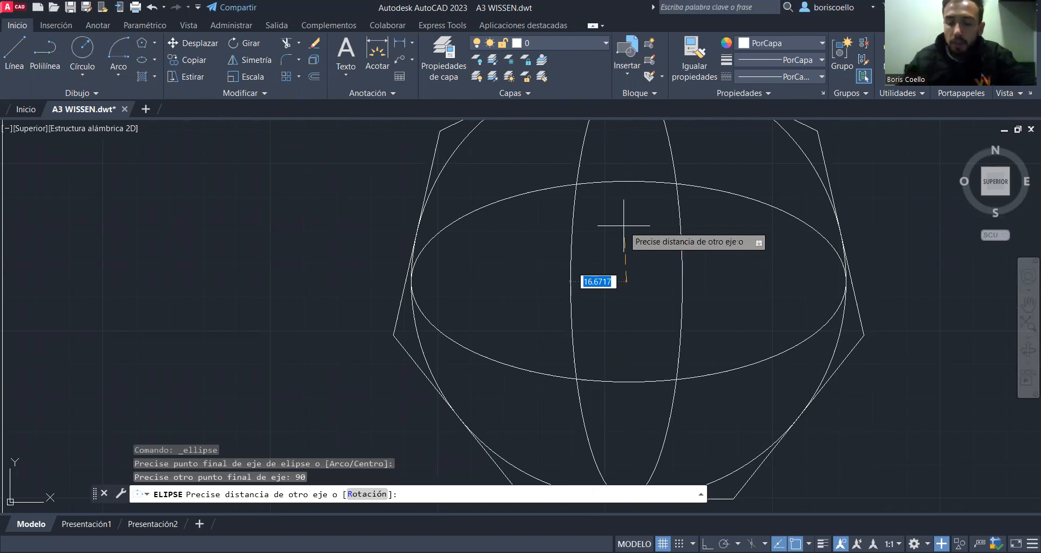
{"action": "scroll", "coordinate": [624, 226], "scroll_direction": "down", "scroll_amount": 3}
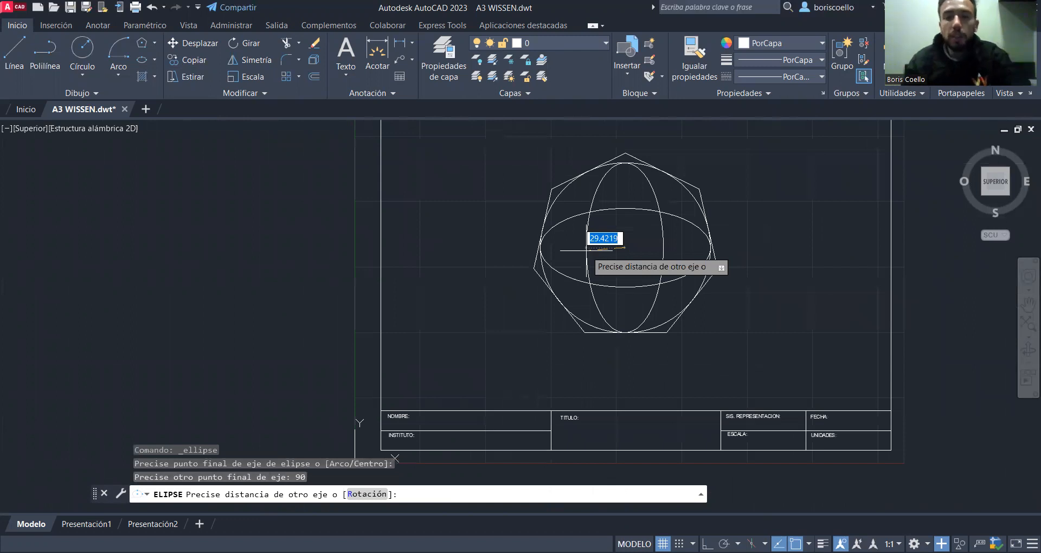
{"action": "type", "text": "30"}
{"action": "key", "text": "Return"}
{"action": "key", "text": "Escape"}
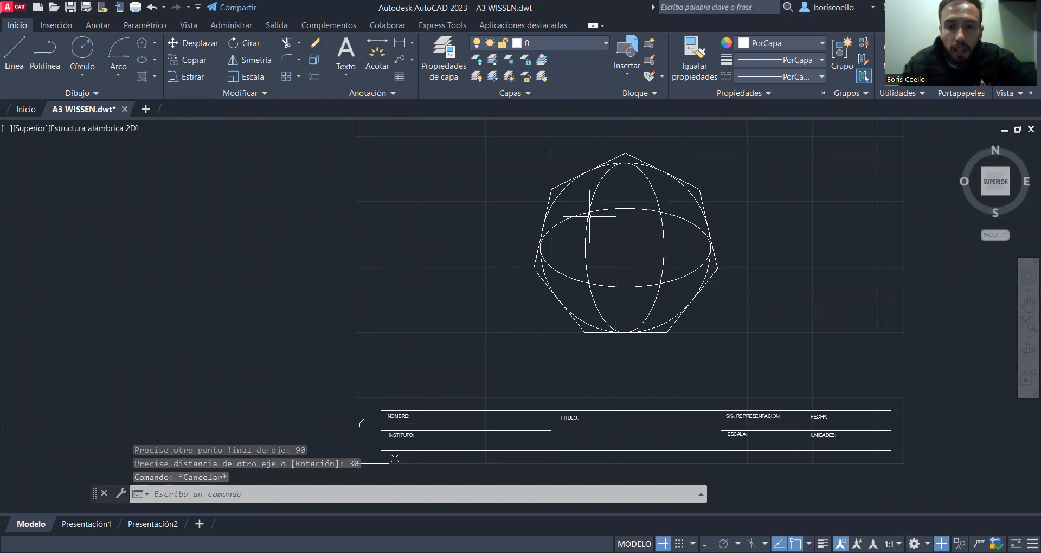
Step: Inspect the centre, axis endpoints and half-axis lengths of the horizontal and vertical ellipses through their grips
{"action": "left_click", "coordinate": [572, 216]}
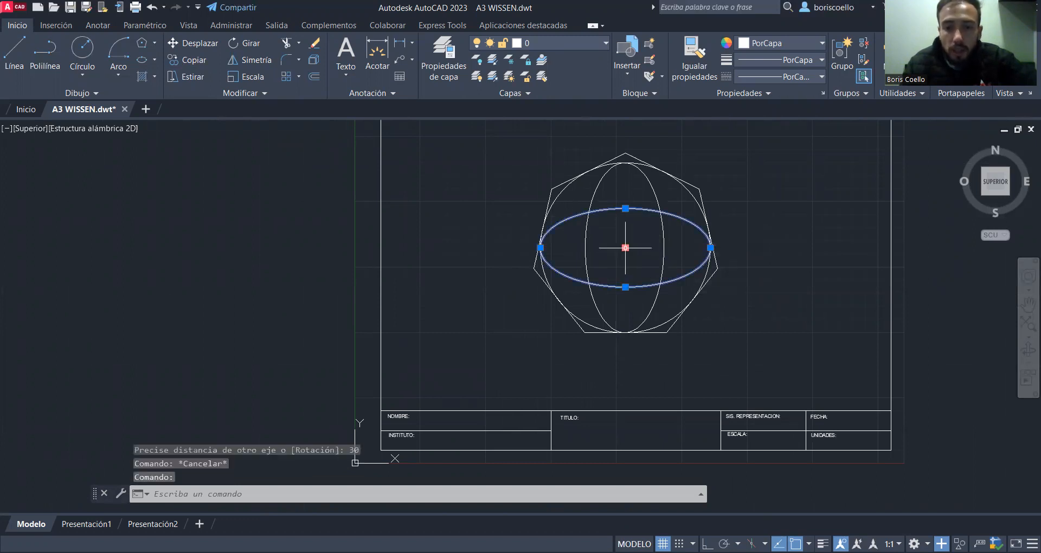
{"action": "mouse_move", "coordinate": [710, 248]}
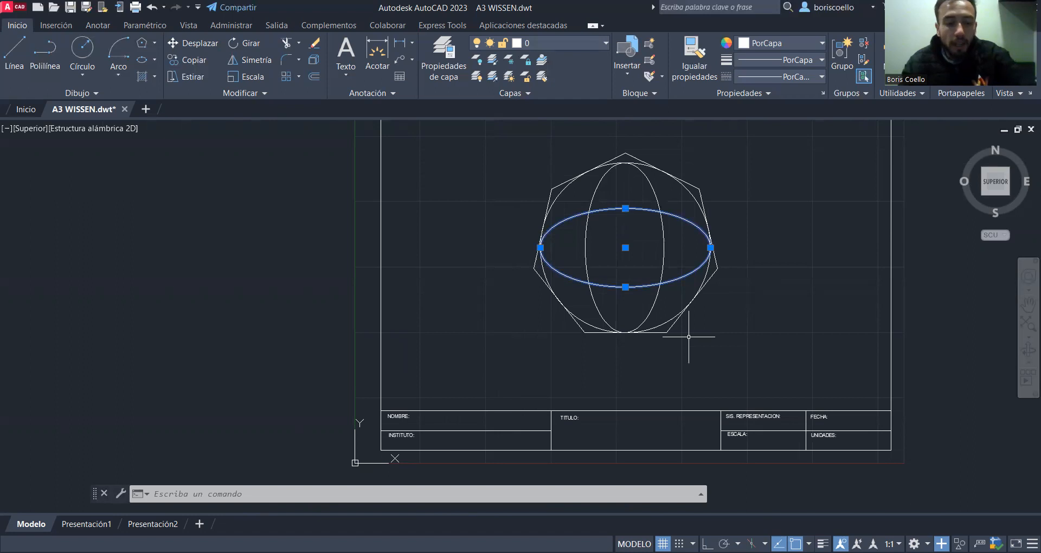
{"action": "key", "text": "Escape"}
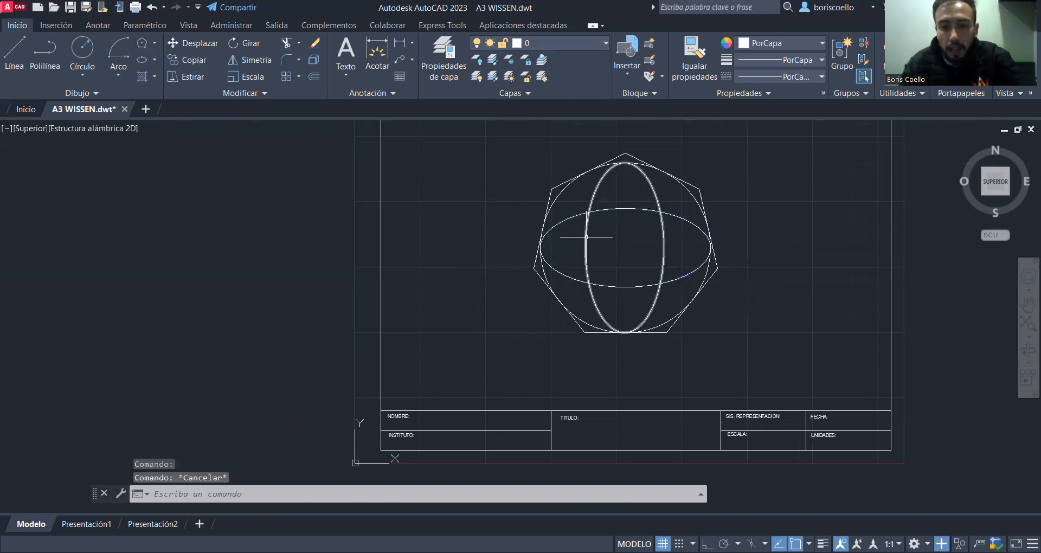
{"action": "left_click", "coordinate": [587, 237]}
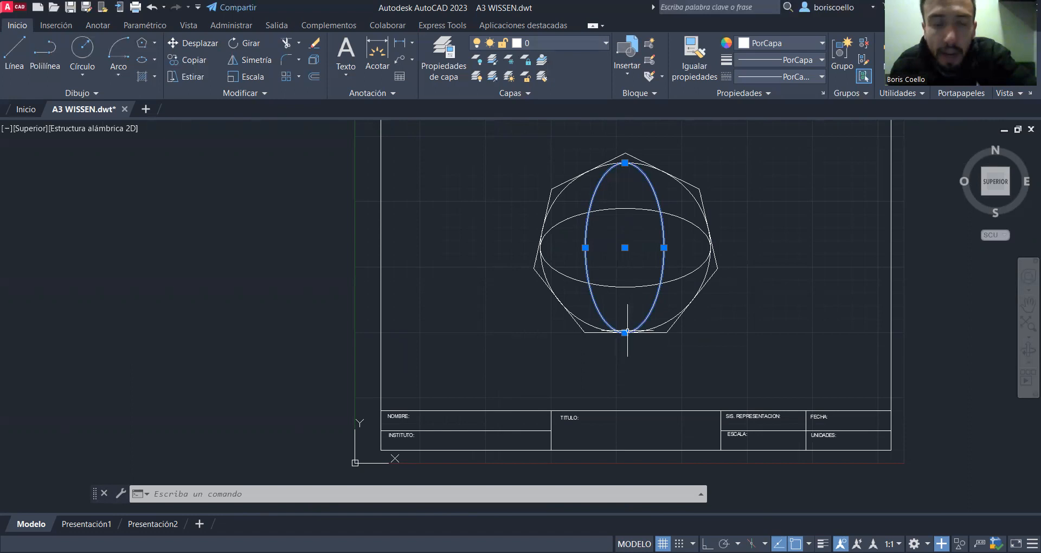
{"action": "left_click", "coordinate": [585, 247]}
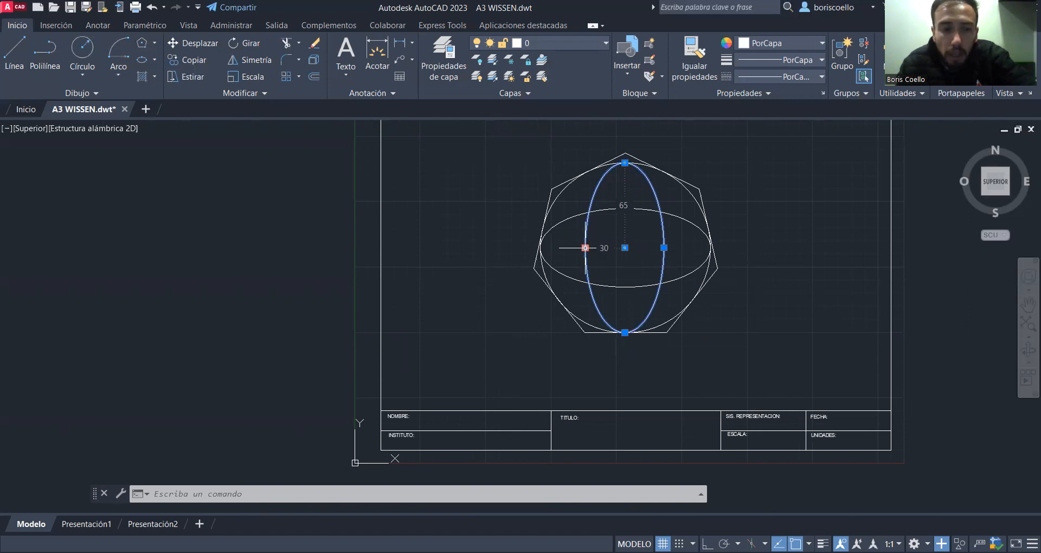
{"action": "key", "text": "Escape"}
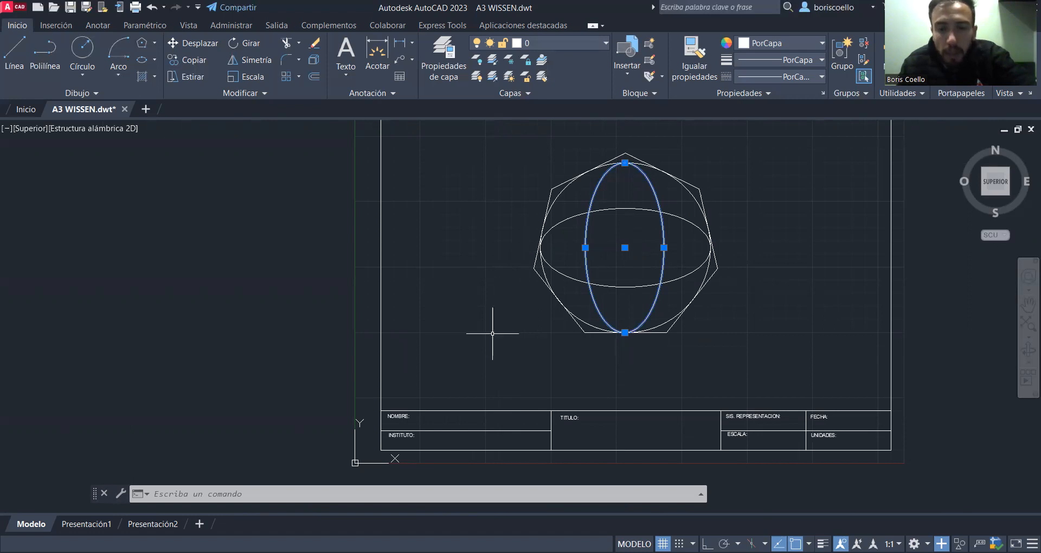
{"action": "key", "text": "Escape"}
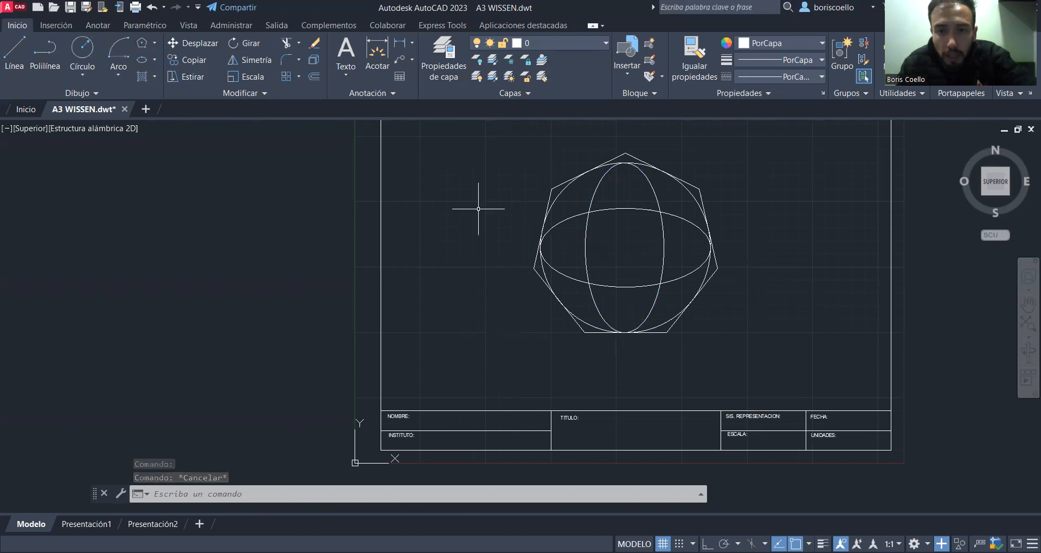
{"action": "scroll", "coordinate": [530, 183], "scroll_direction": "down", "scroll_amount": 2}
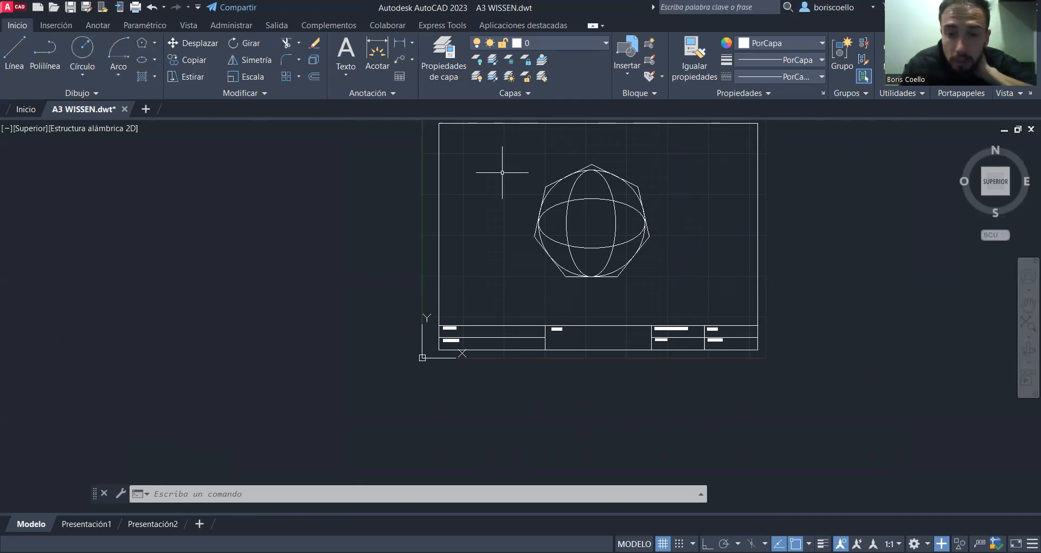
{"action": "scroll", "coordinate": [520, 174], "scroll_direction": "up", "scroll_amount": 2}
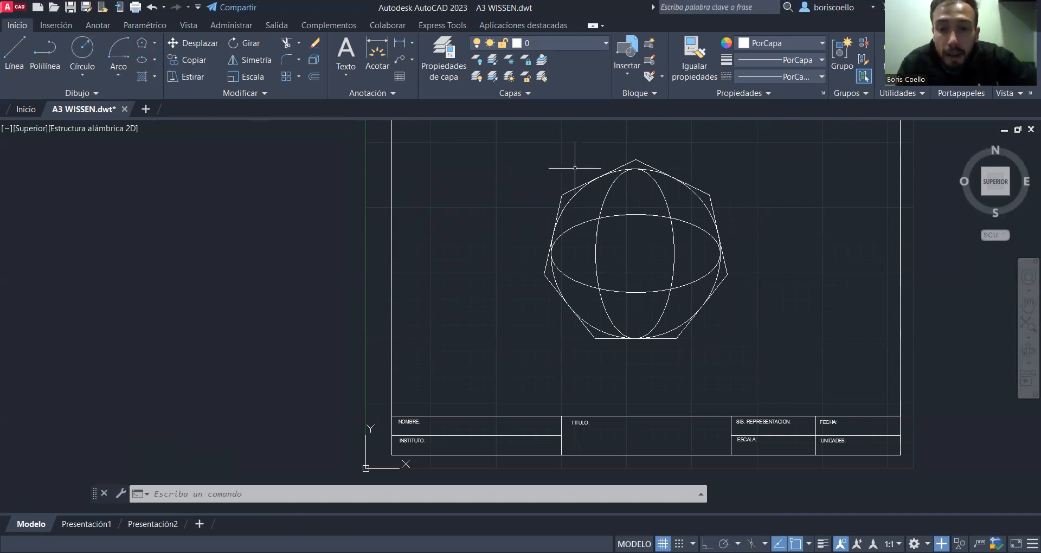
{"action": "scroll", "coordinate": [602, 167], "scroll_direction": "down", "scroll_amount": 2}
{"action": "scroll", "coordinate": [601, 167], "scroll_direction": "up", "scroll_amount": 2}
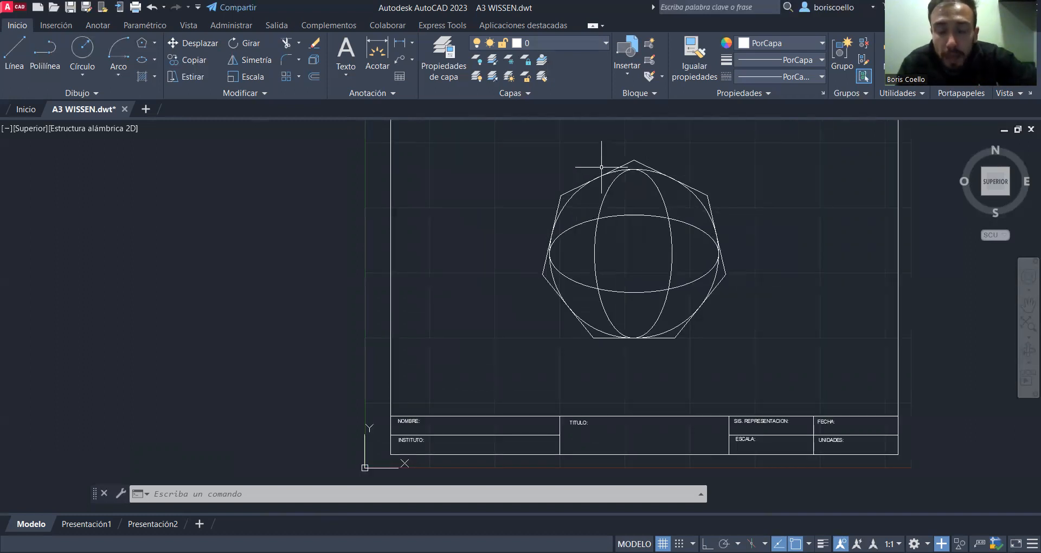
{"action": "scroll", "coordinate": [539, 209], "scroll_direction": "up", "scroll_amount": 2}
{"action": "scroll", "coordinate": [535, 209], "scroll_direction": "down", "scroll_amount": 2}
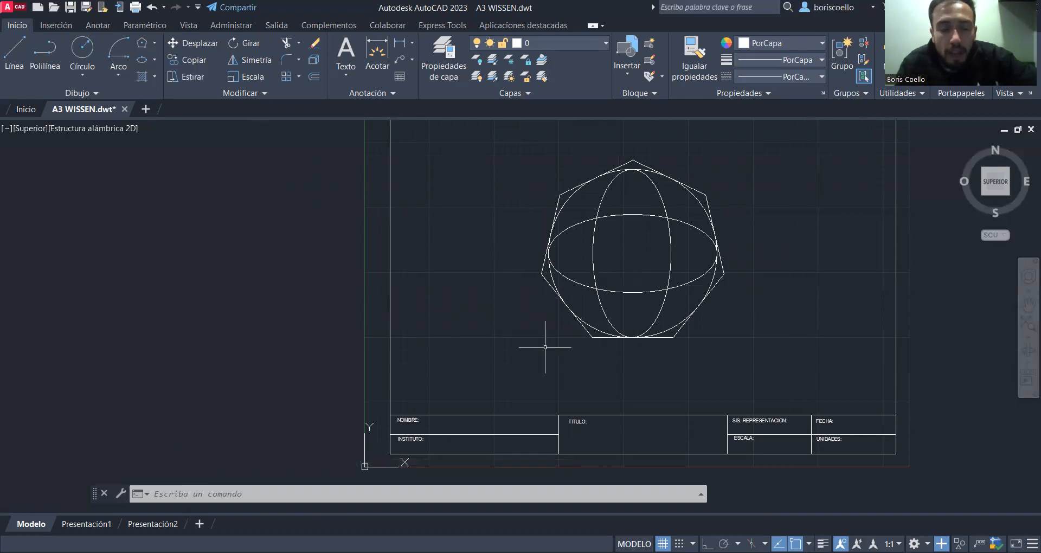
{"action": "left_click", "coordinate": [252, 91]}
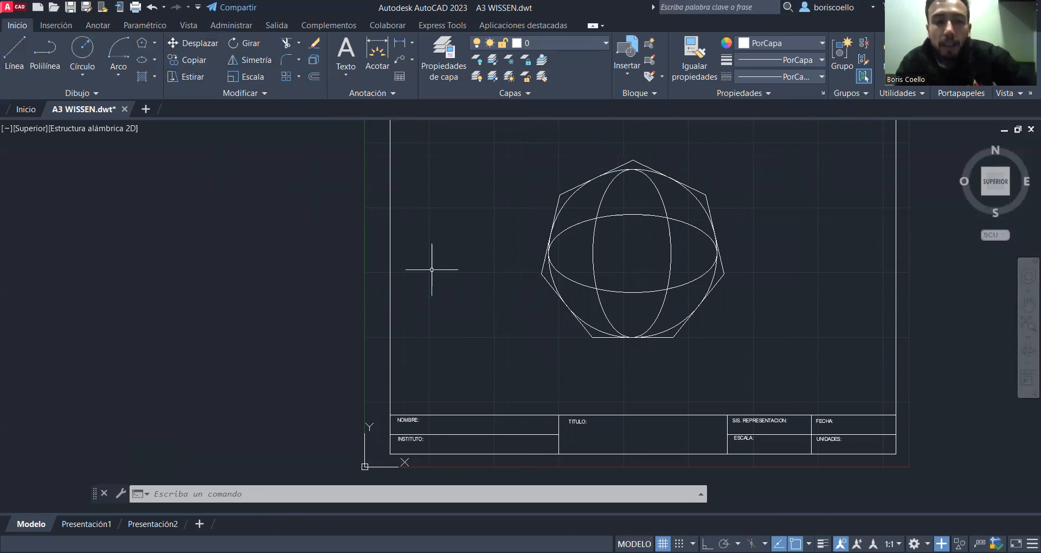
Step: Delete the heptagon, its inner circle and both ellipses from the A3 sheet
{"action": "key", "text": "Escape"}
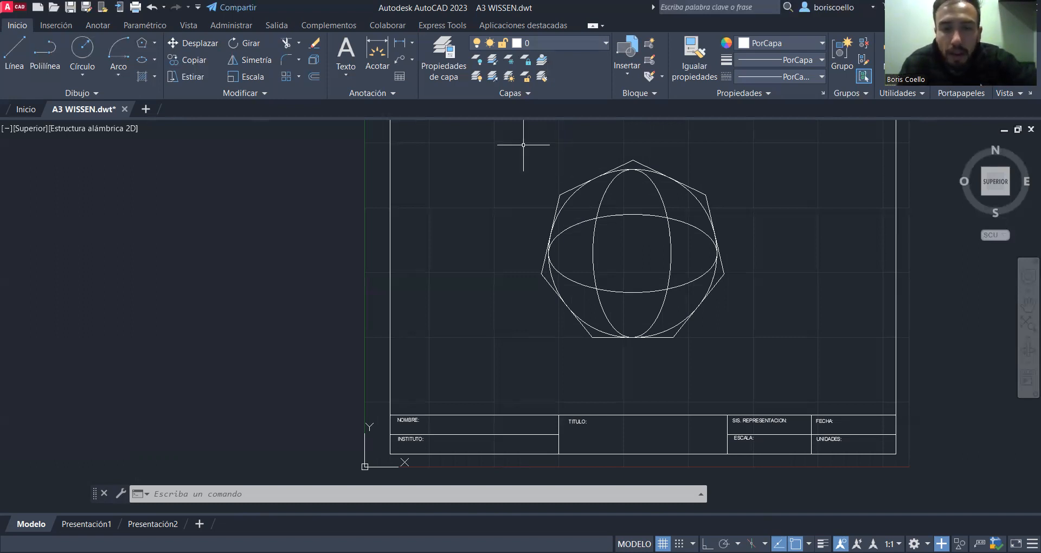
{"action": "mouse_move", "coordinate": [524, 145]}
{"action": "left_mouse_down"}
{"action": "mouse_move", "coordinate": [517, 348]}
{"action": "mouse_move", "coordinate": [743, 347]}
{"action": "mouse_move", "coordinate": [790, 234]}
{"action": "mouse_move", "coordinate": [791, 162]}
{"action": "left_mouse_up"}
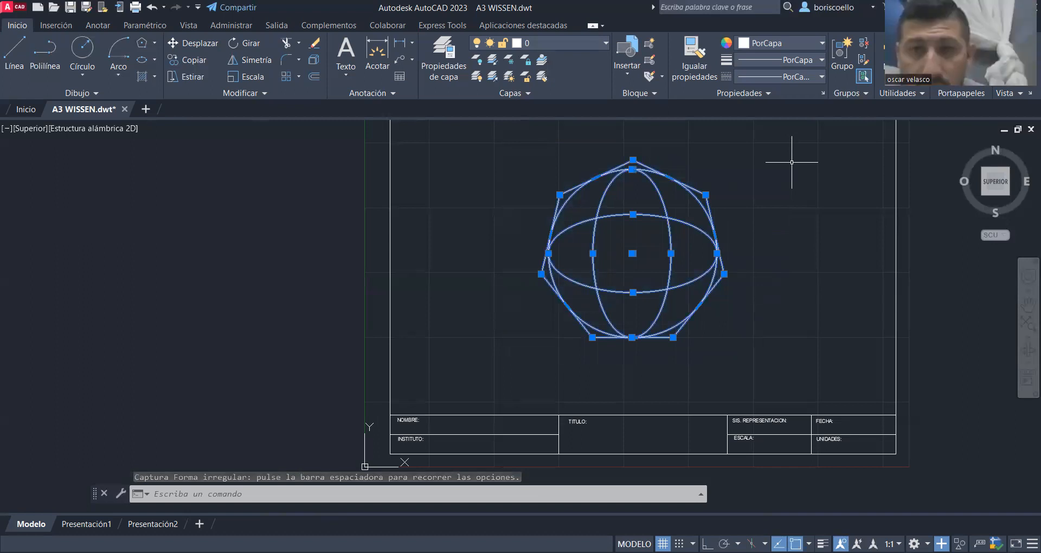
{"action": "key", "text": "Delete"}
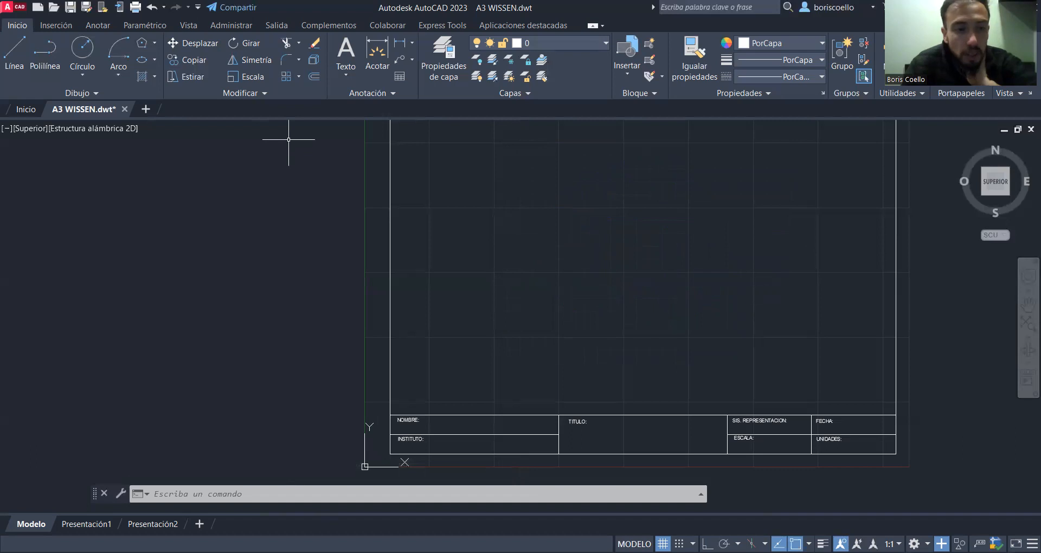
Step: Draw a centre-based horizontal ellipse near the middle of the sheet with a half-axis of 100 at 0° and the other half-axis of 35
{"action": "left_click", "coordinate": [153, 61]}
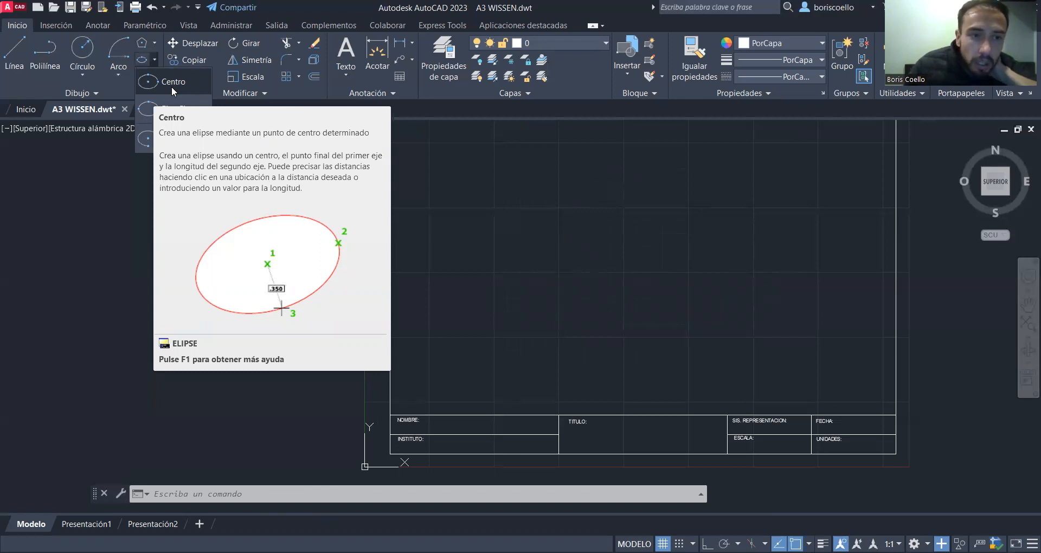
{"action": "left_click", "coordinate": [172, 86]}
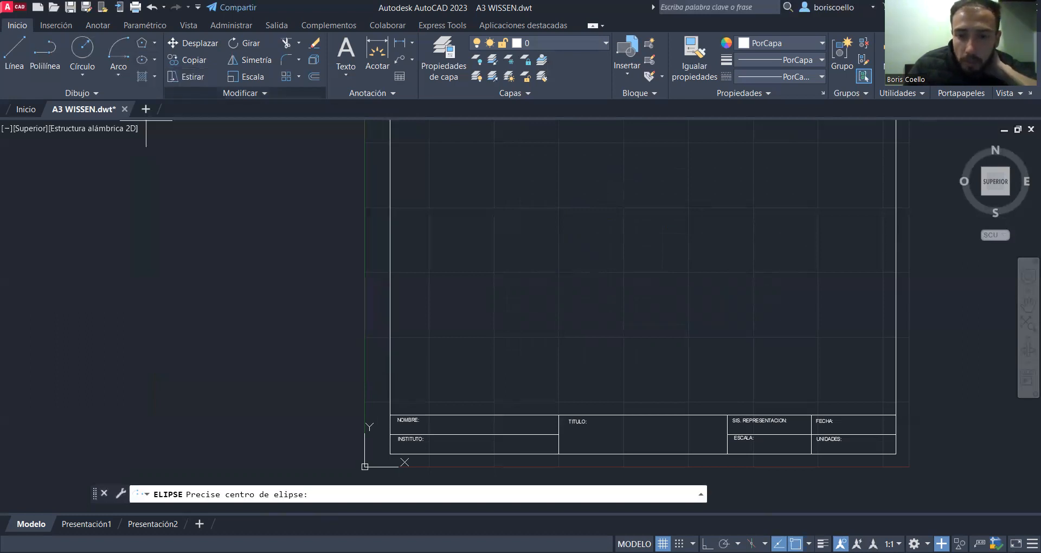
{"action": "left_click", "coordinate": [641, 272]}
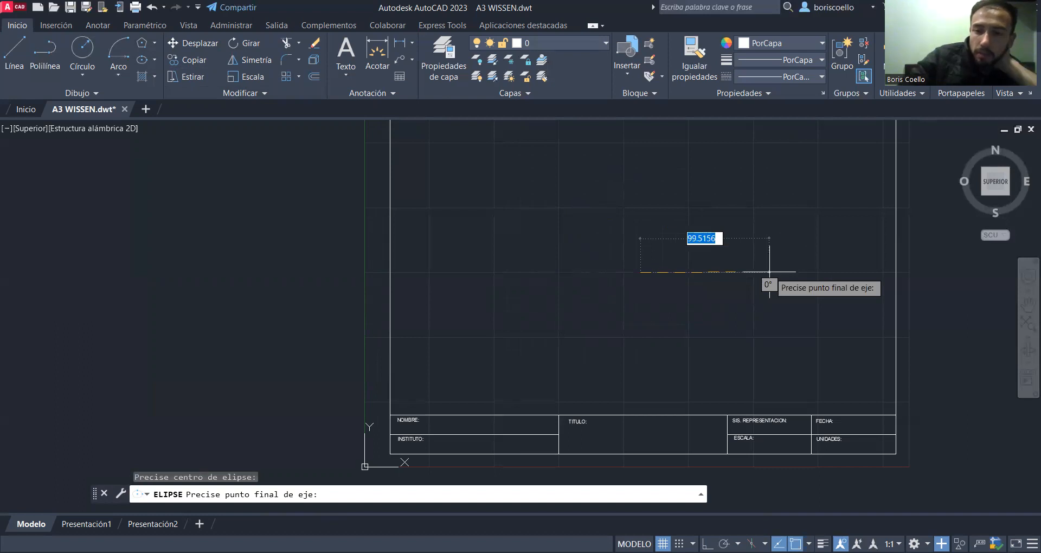
{"action": "type", "text": "100"}
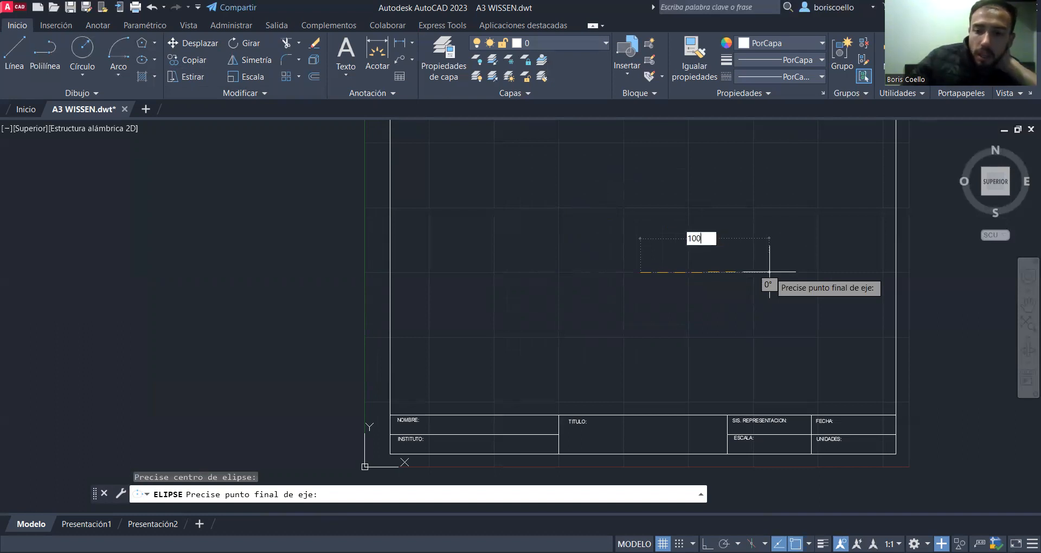
{"action": "key", "text": "Return"}
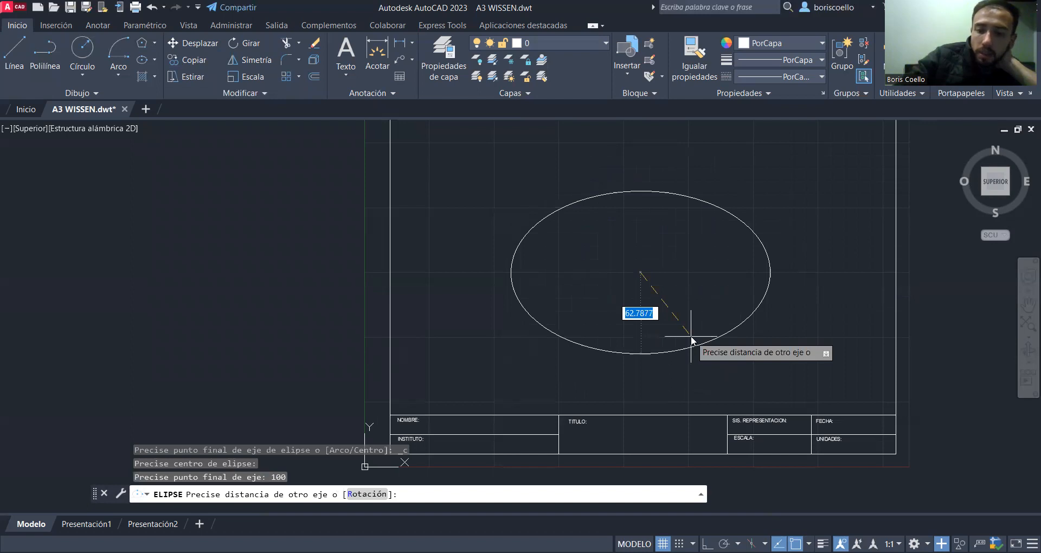
{"action": "type", "text": "35"}
{"action": "key", "text": "Return"}
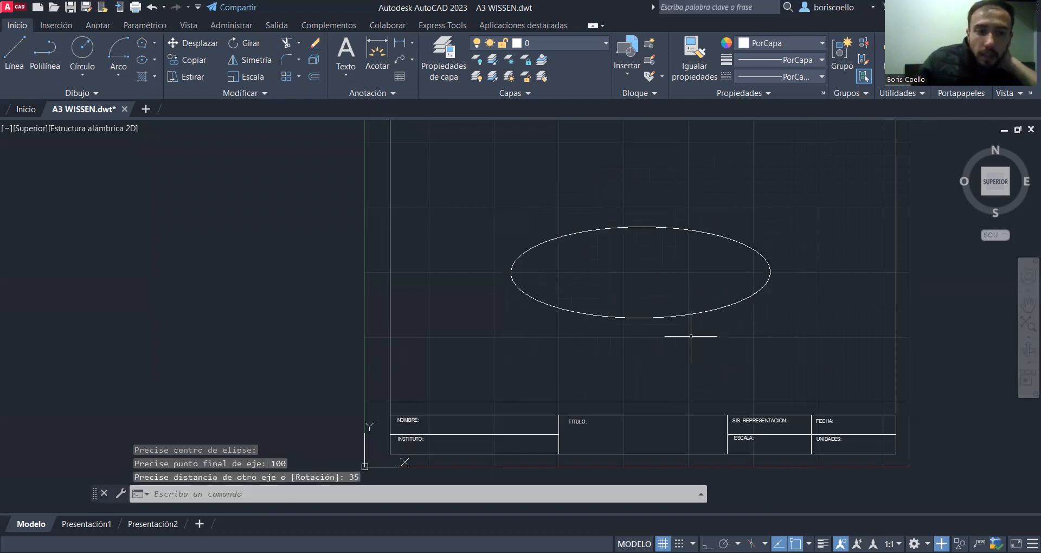
{"action": "left_click", "coordinate": [552, 307]}
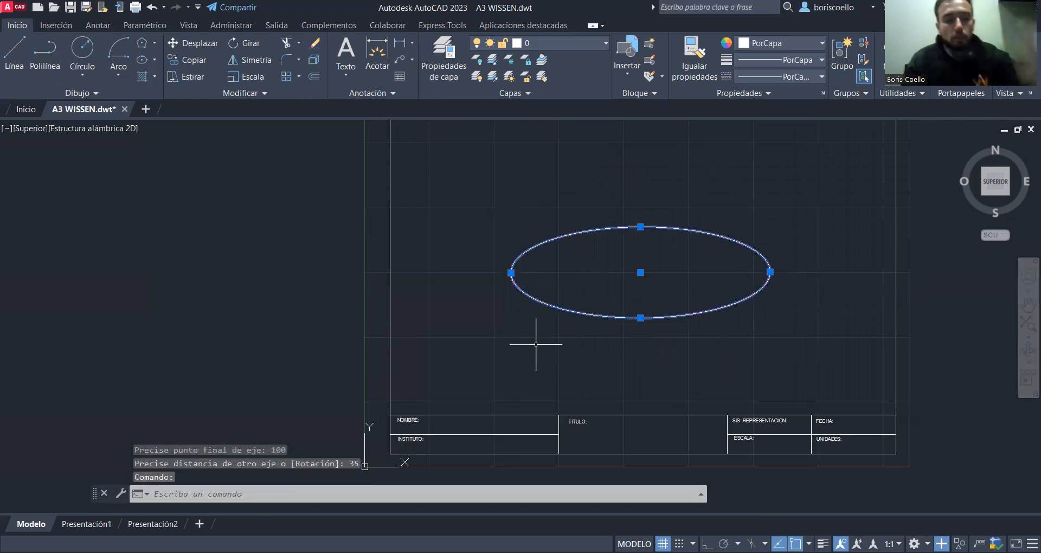
{"action": "key", "text": "Escape"}
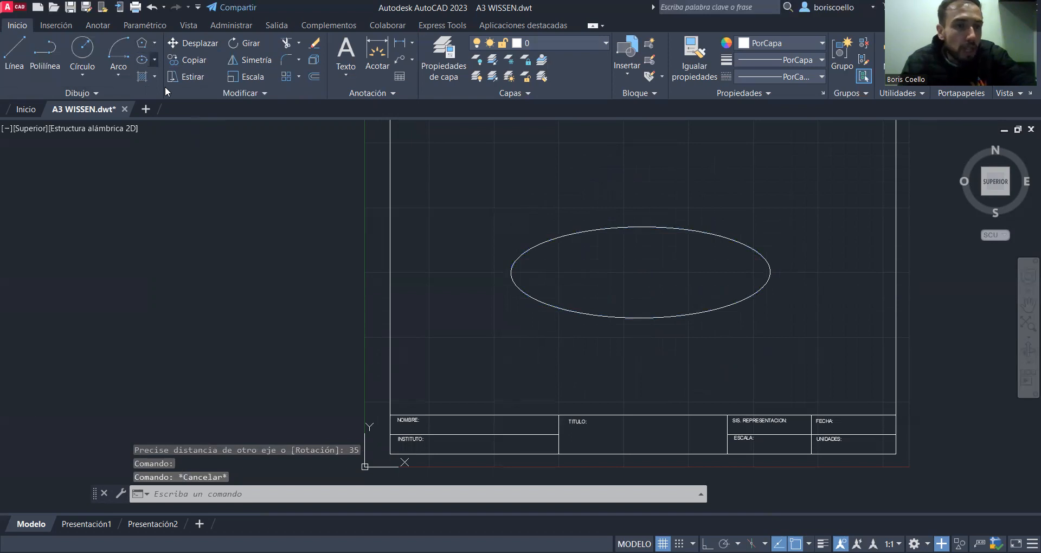
Step: Draw an axis-endpoint ellipse above the large one, starting at about (86, 230), with a horizontal axis of 100 and the other half-axis of 25
{"action": "left_click", "coordinate": [155, 59]}
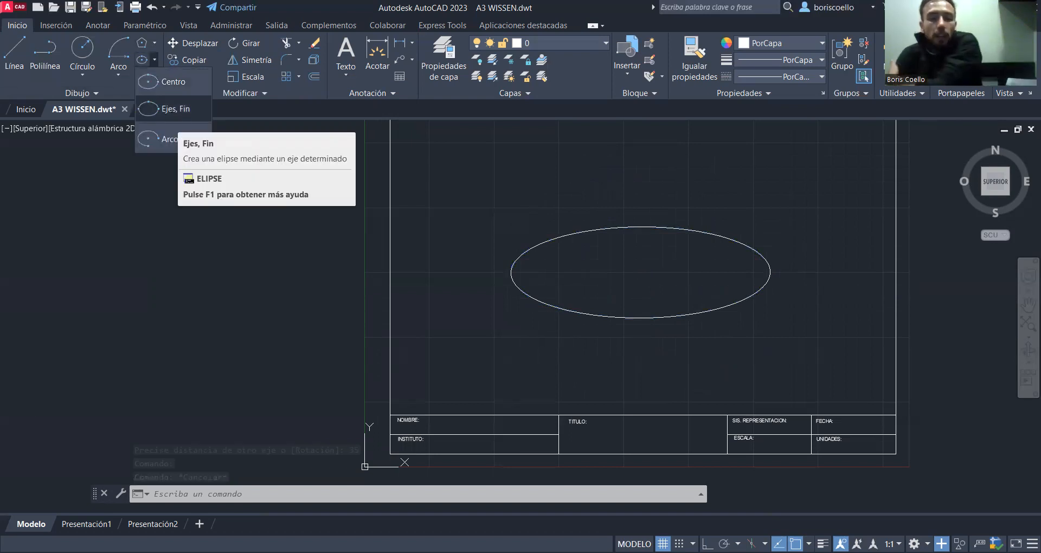
{"action": "left_click", "coordinate": [168, 108]}
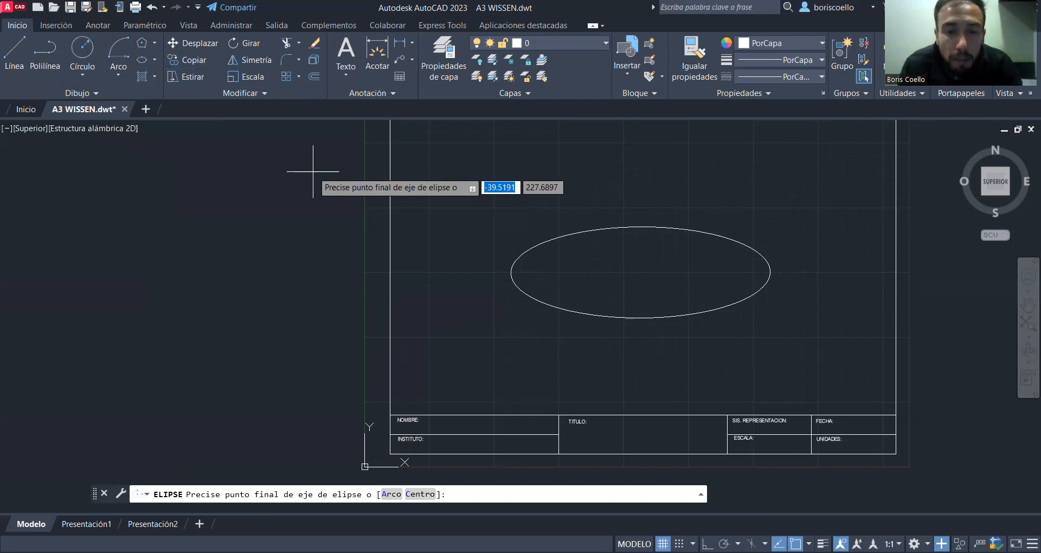
{"action": "middle_click_drag", "start_coordinate": [476, 168], "coordinate": [462, 216]}
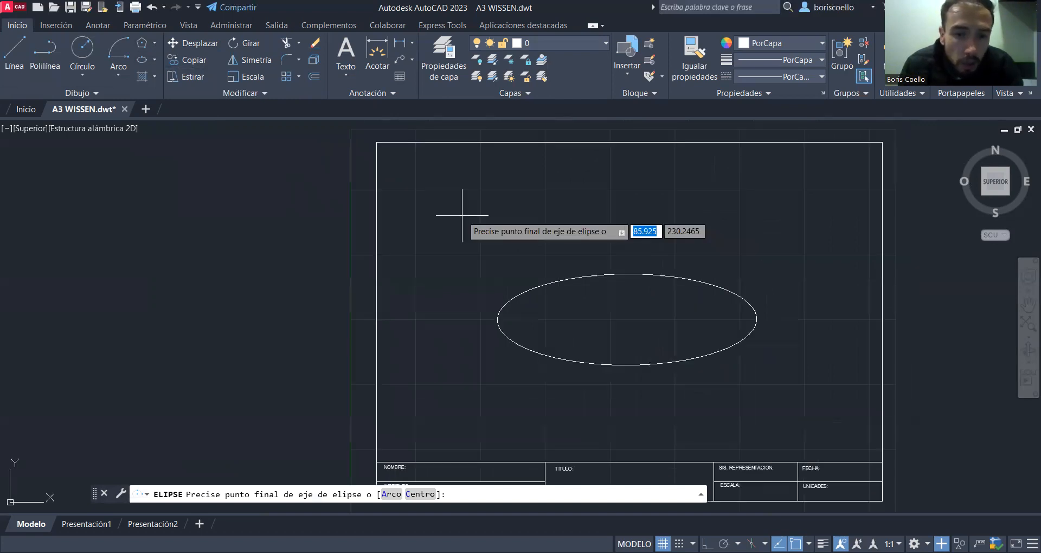
{"action": "left_click", "coordinate": [462, 215]}
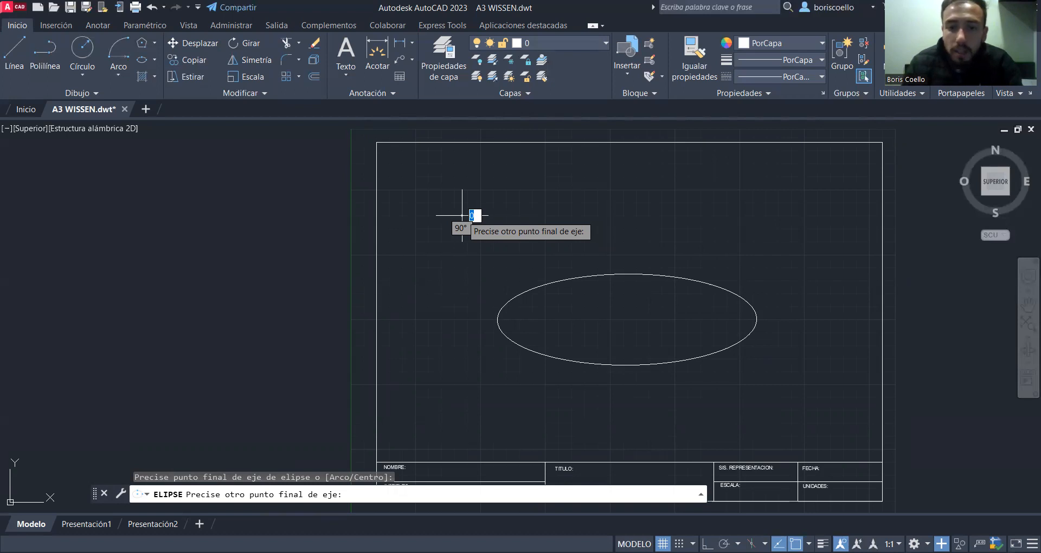
{"action": "type", "text": "100"}
{"action": "key", "text": "Return"}
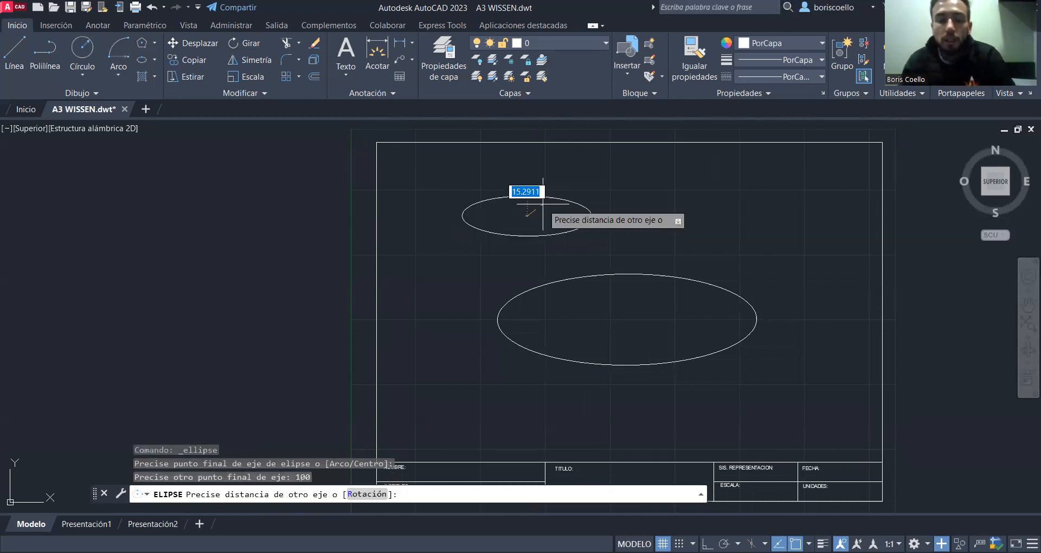
{"action": "type", "text": "25"}
{"action": "key", "text": "Return"}
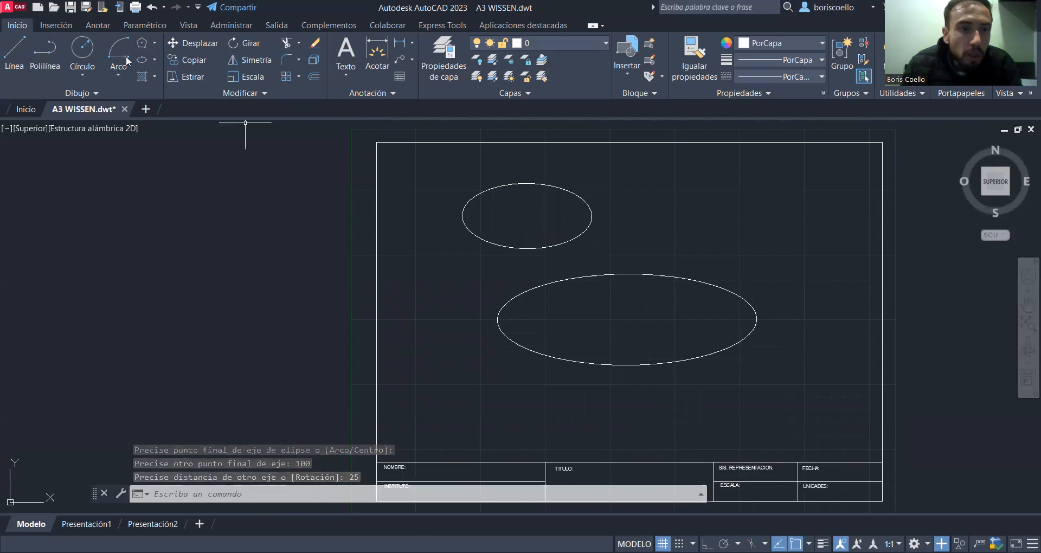
Step: Delete the small upper ellipse and the large ellipse to clear the sheet
{"action": "left_click", "coordinate": [154, 60]}
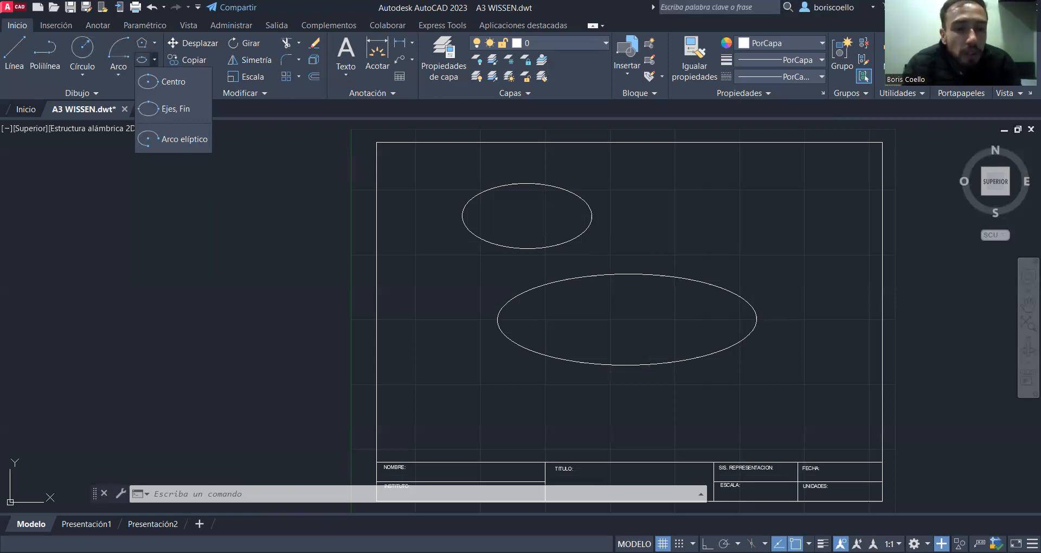
{"action": "left_click", "coordinate": [525, 184]}
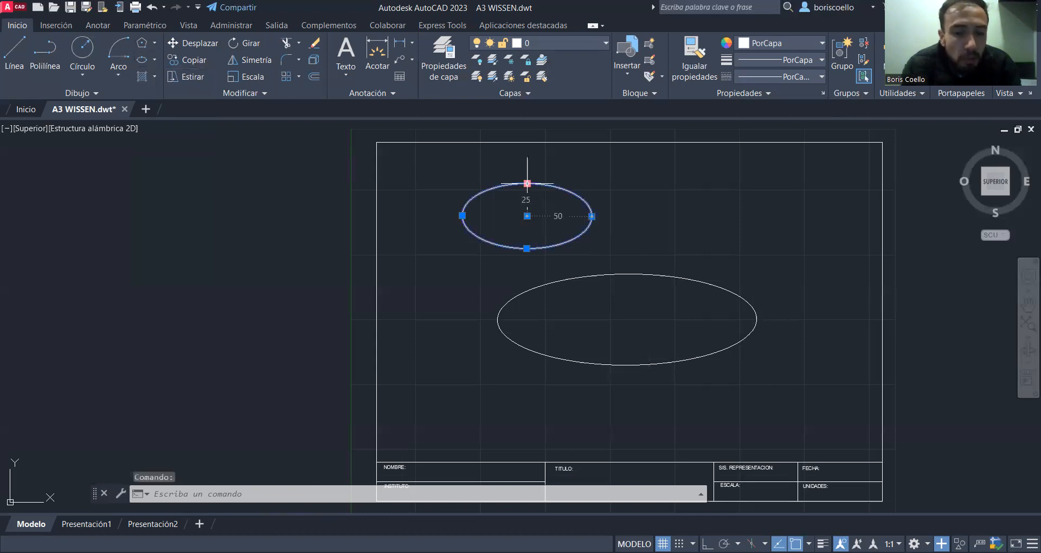
{"action": "left_click", "coordinate": [620, 276]}
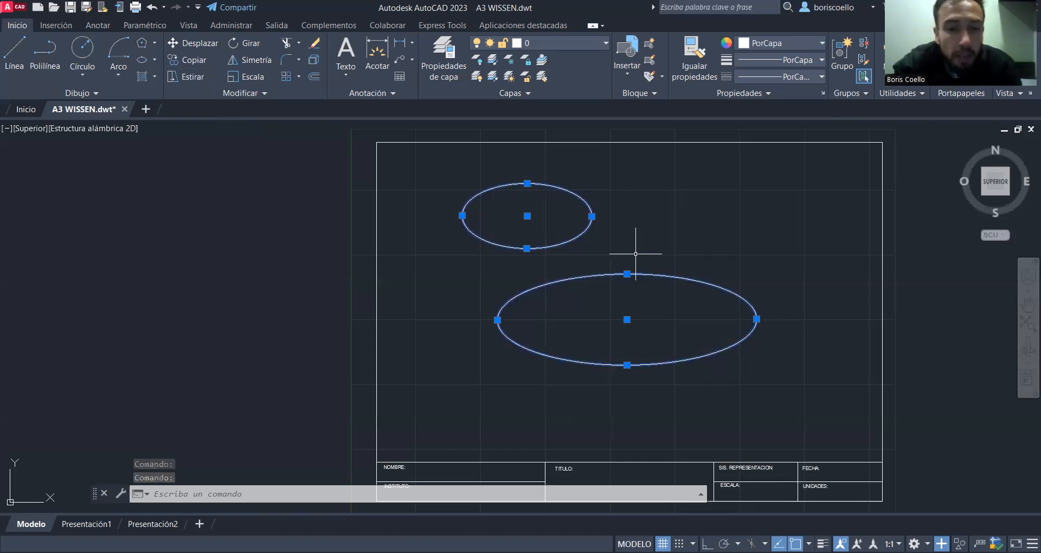
{"action": "key", "text": "Delete"}
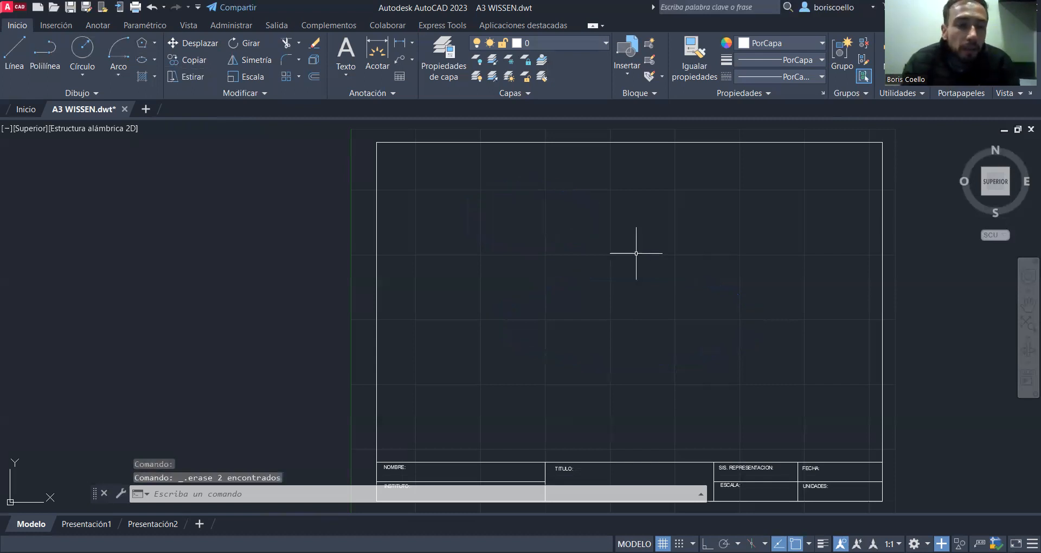